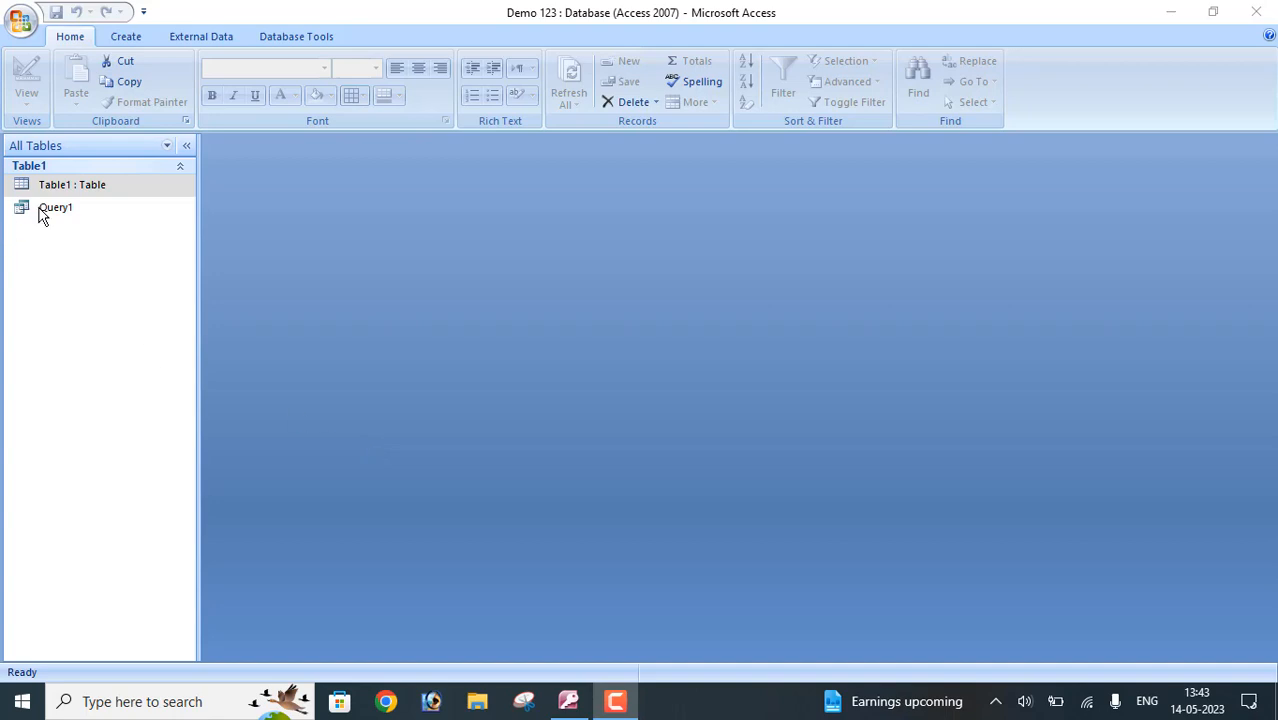
Step: Review the designs of Table1 and Query1 in Design View, and close both objects
{"action": "right_click", "coordinate": [91, 185]}
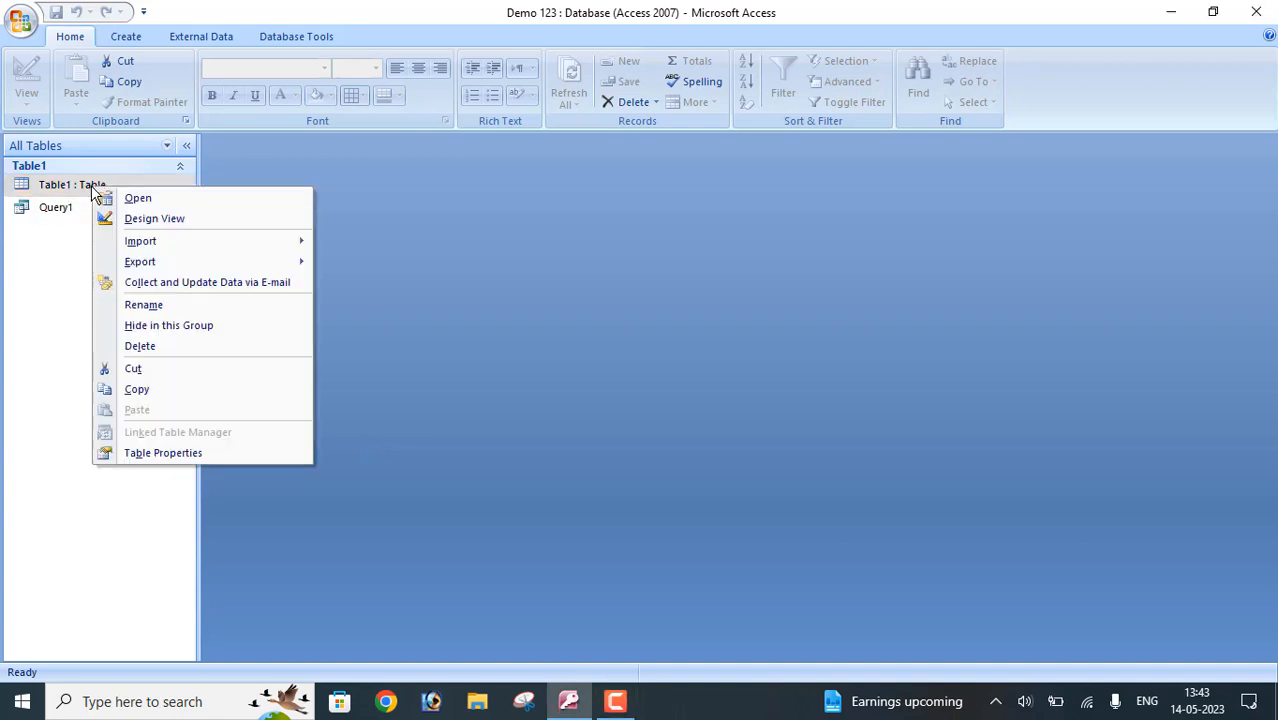
{"action": "left_click", "coordinate": [133, 220]}
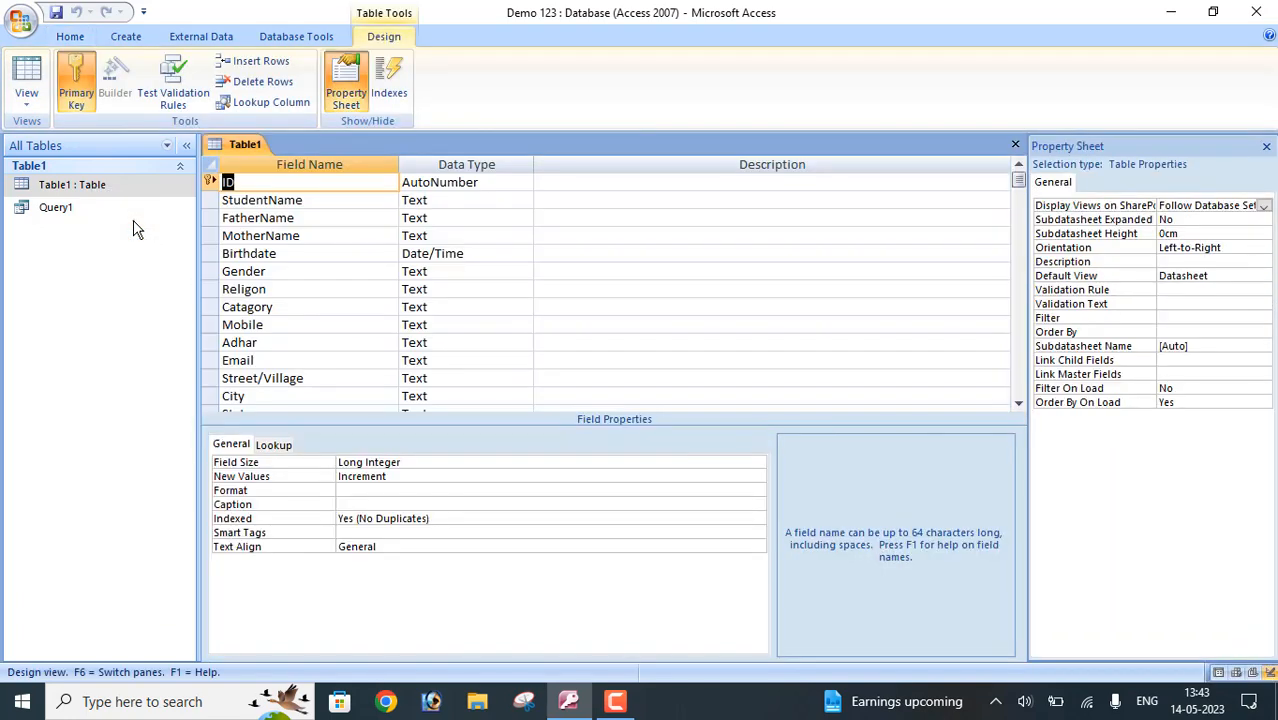
{"action": "right_click", "coordinate": [101, 212]}
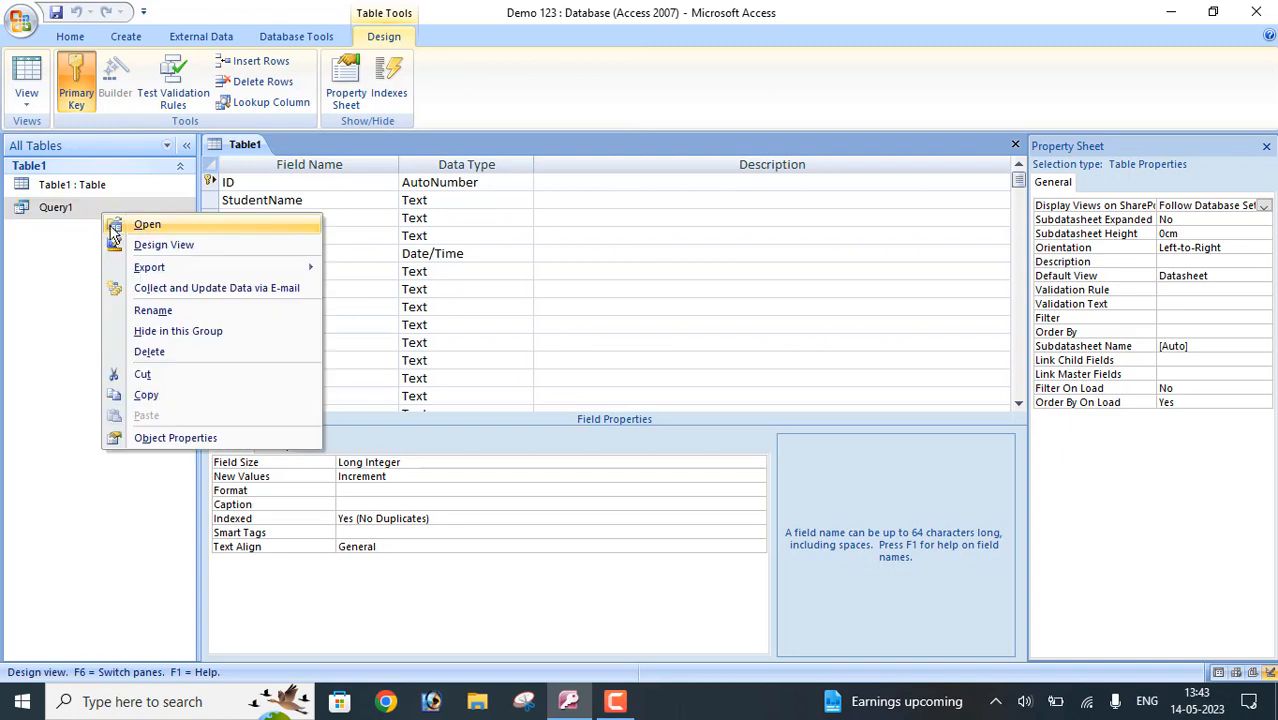
{"action": "left_click", "coordinate": [120, 244]}
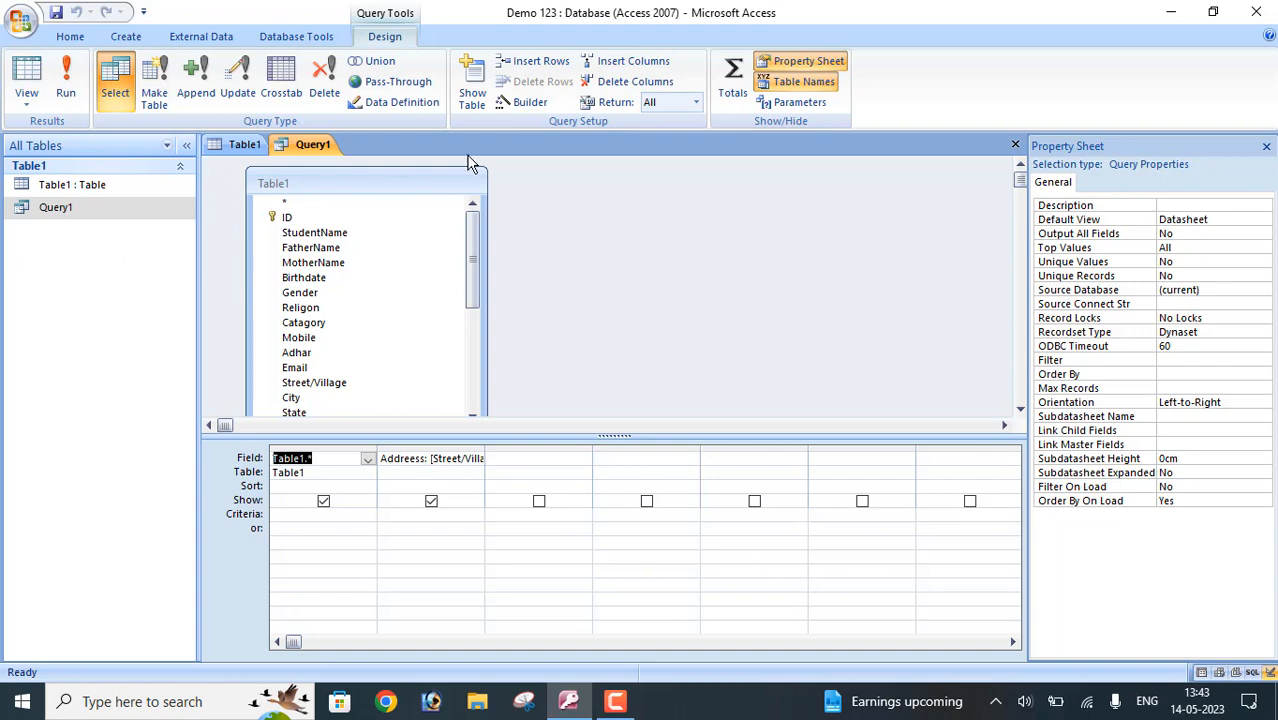
{"action": "left_click", "coordinate": [1015, 145]}
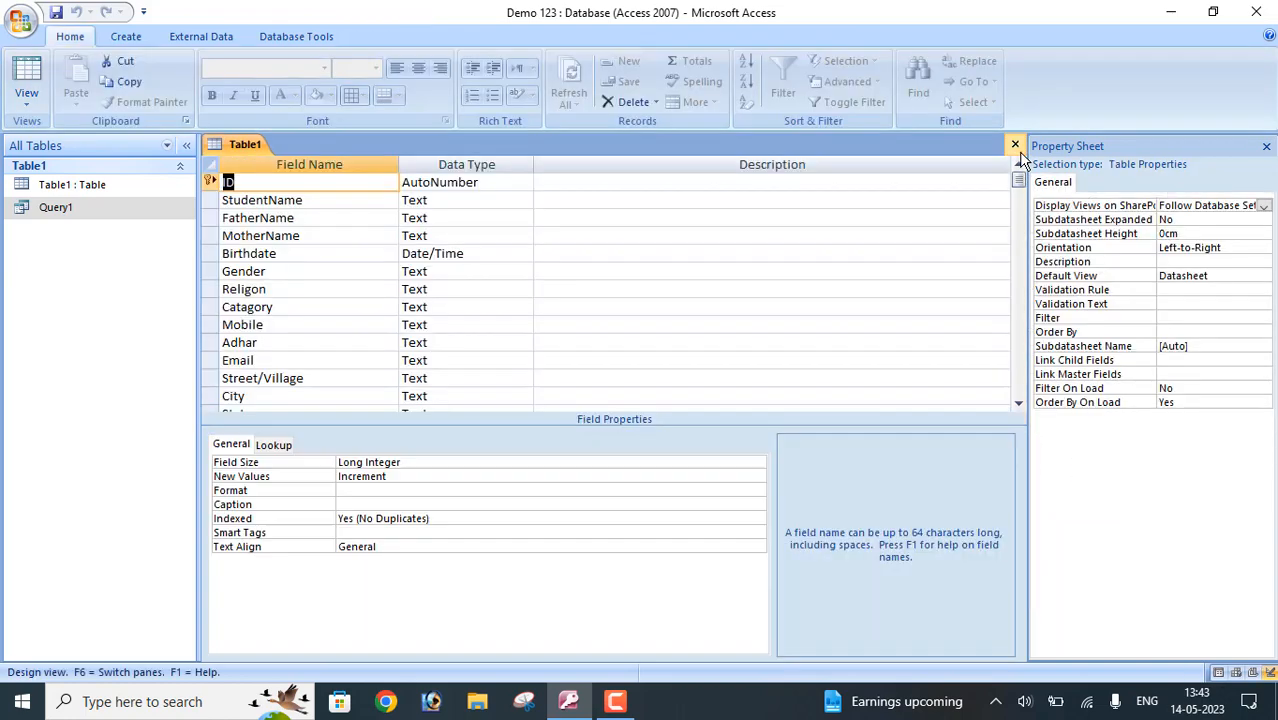
{"action": "left_click", "coordinate": [1016, 147]}
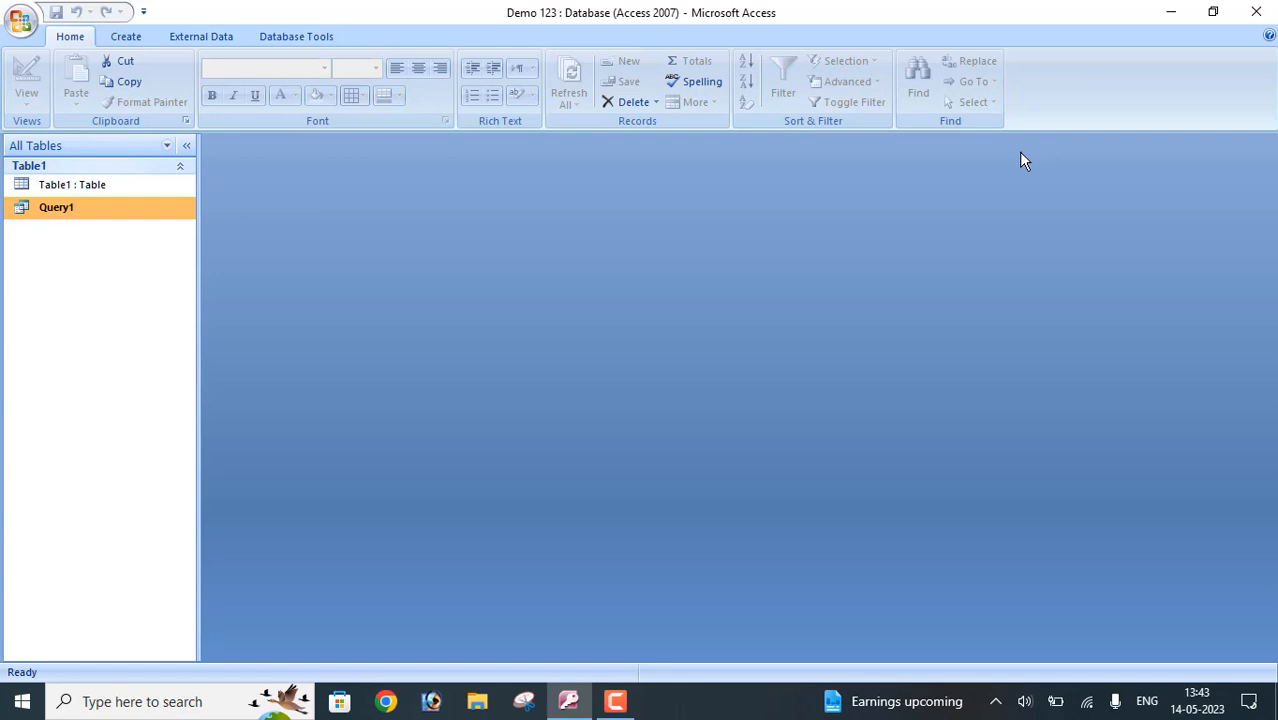
Step: Create a new blank form in Design View, preview it in Form View, and add form header and footer sections
{"action": "left_click", "coordinate": [139, 40]}
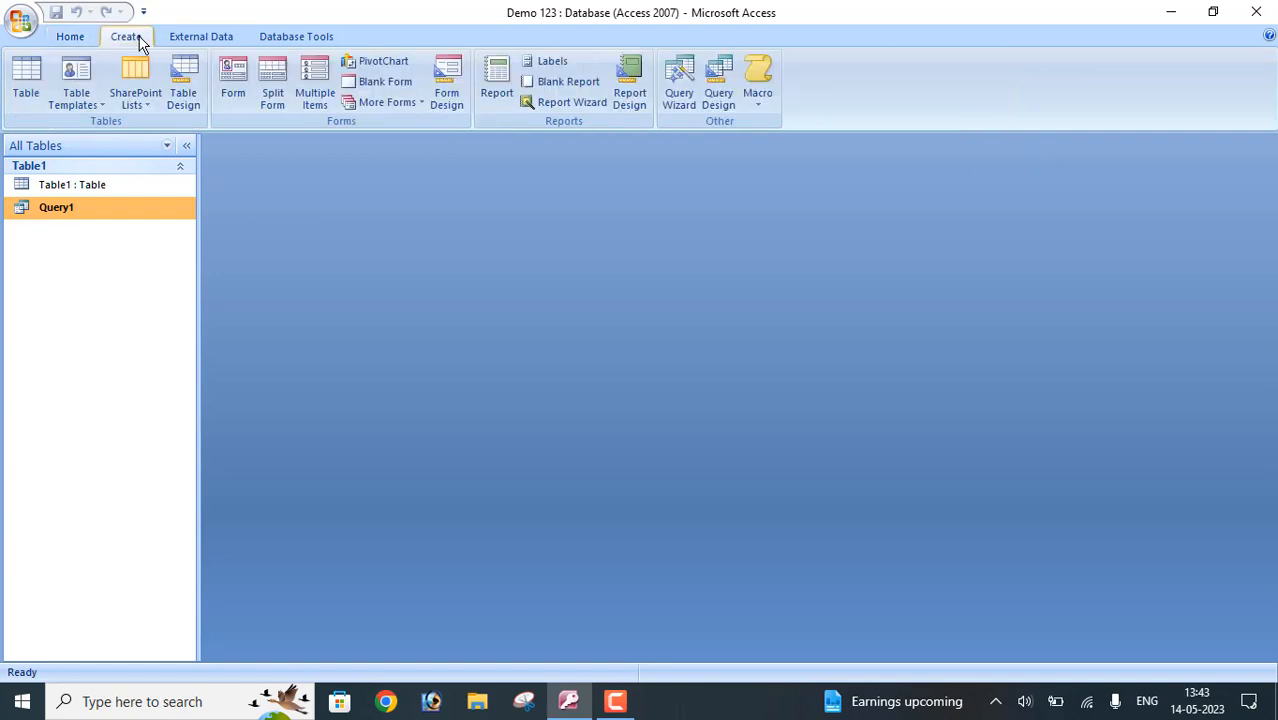
{"action": "left_click", "coordinate": [457, 99]}
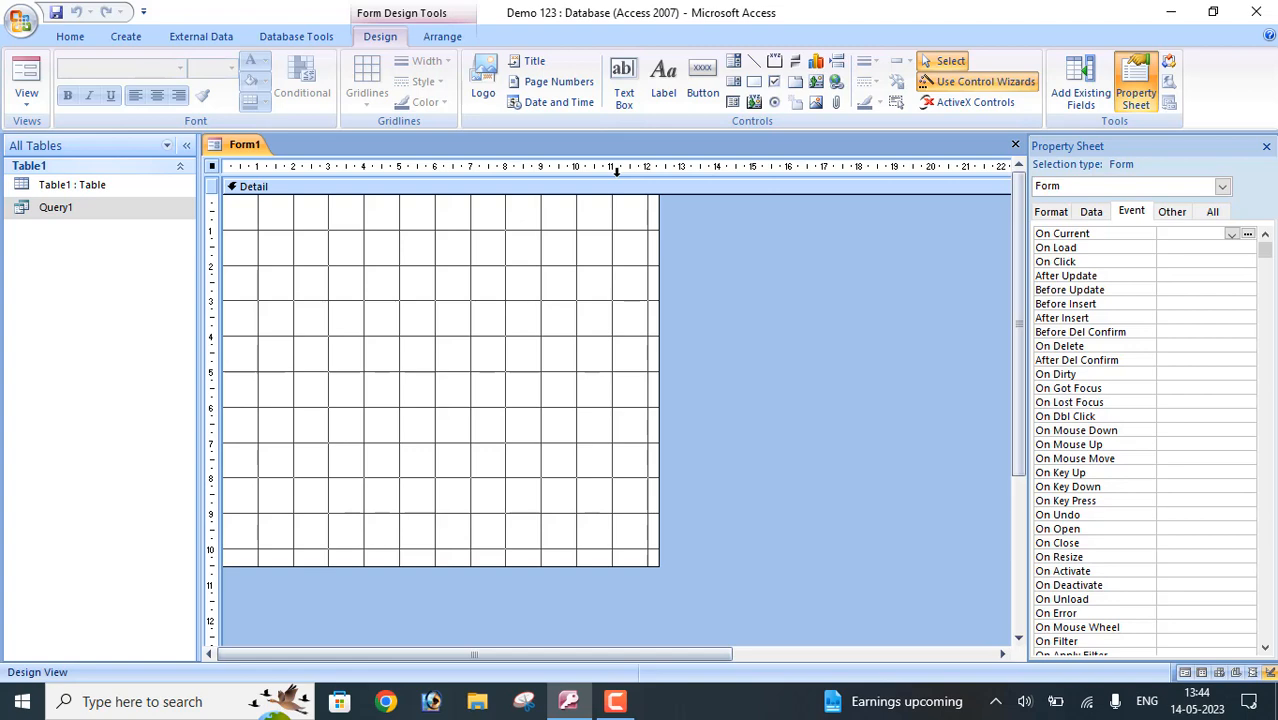
{"action": "left_click", "coordinate": [27, 95]}
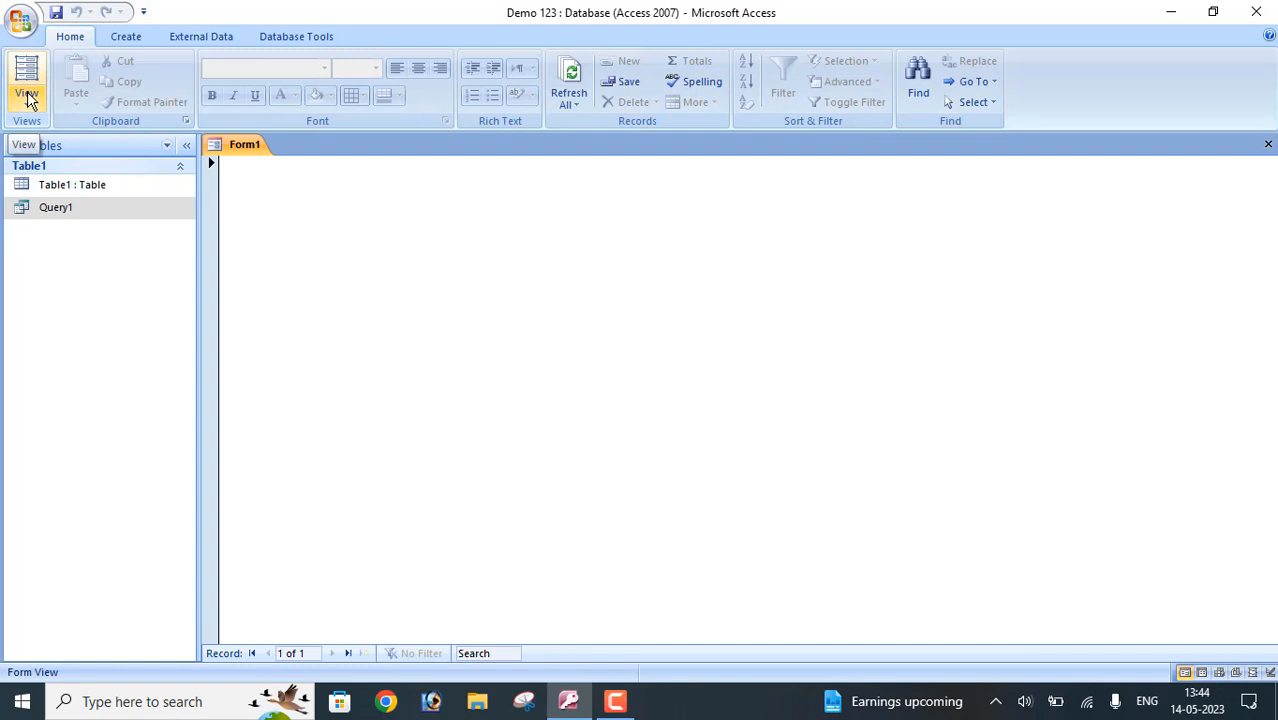
{"action": "left_click", "coordinate": [27, 95]}
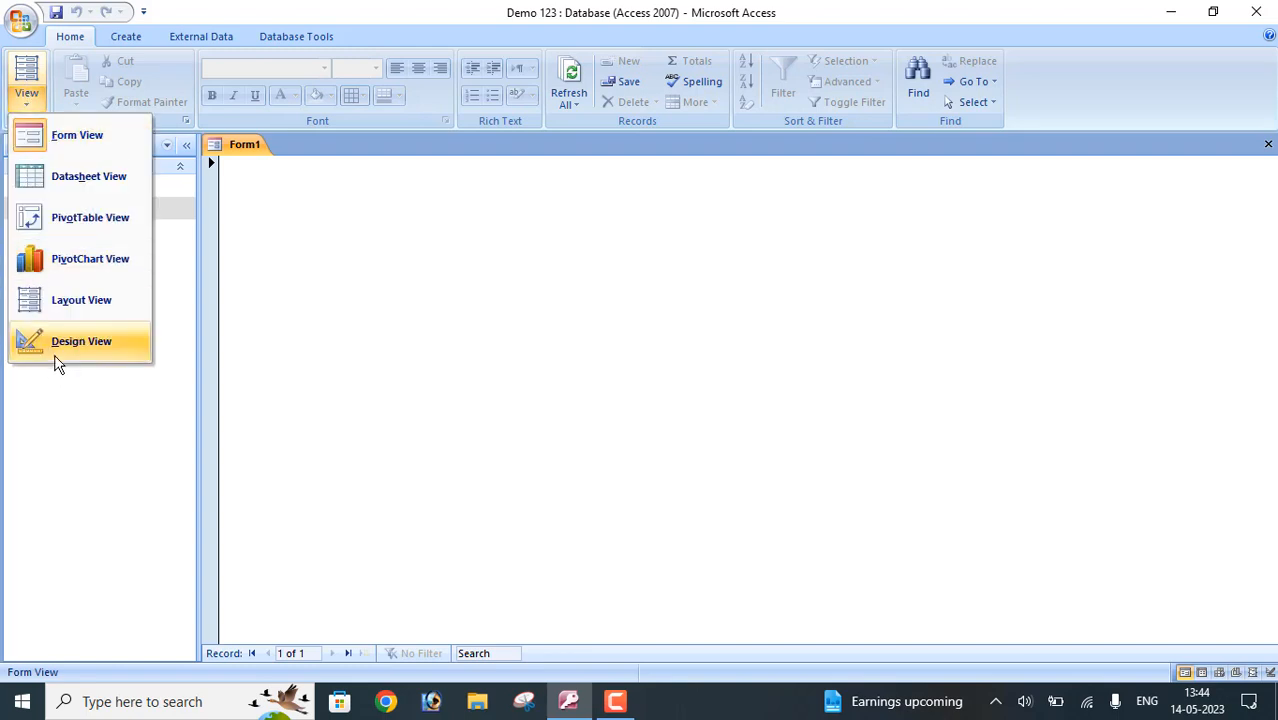
{"action": "left_click", "coordinate": [56, 355]}
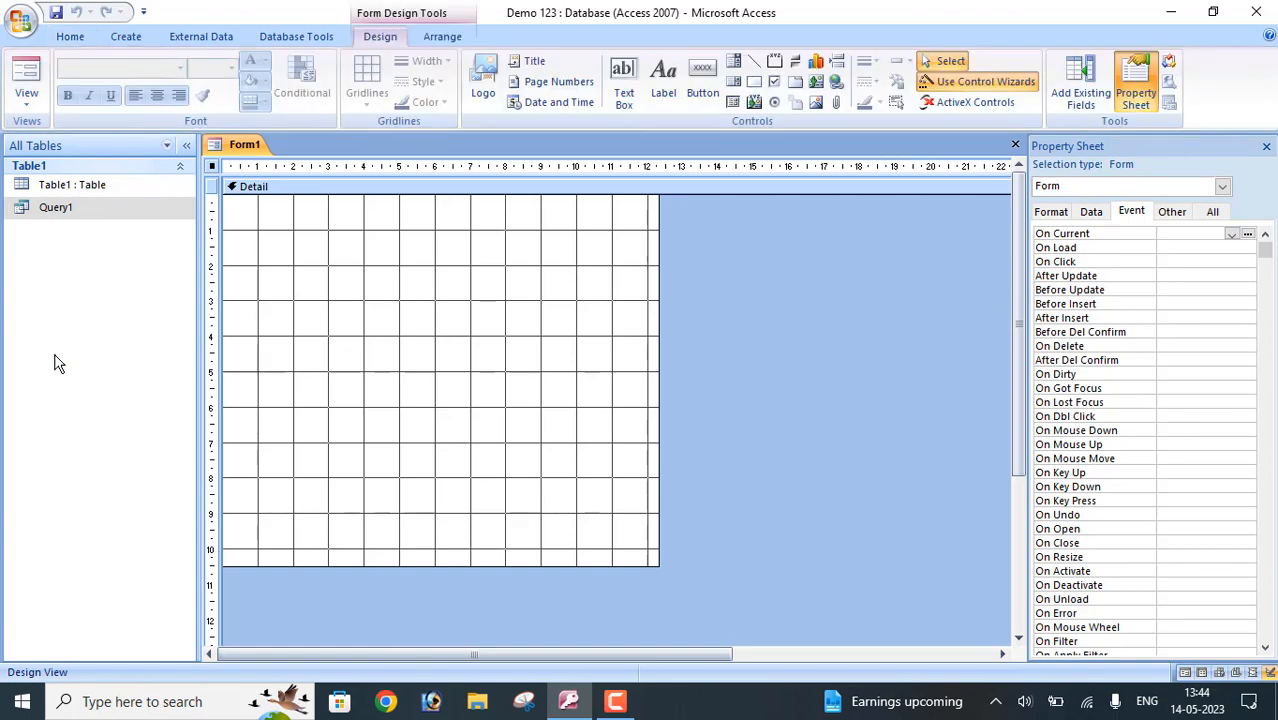
{"action": "right_click", "coordinate": [406, 369]}
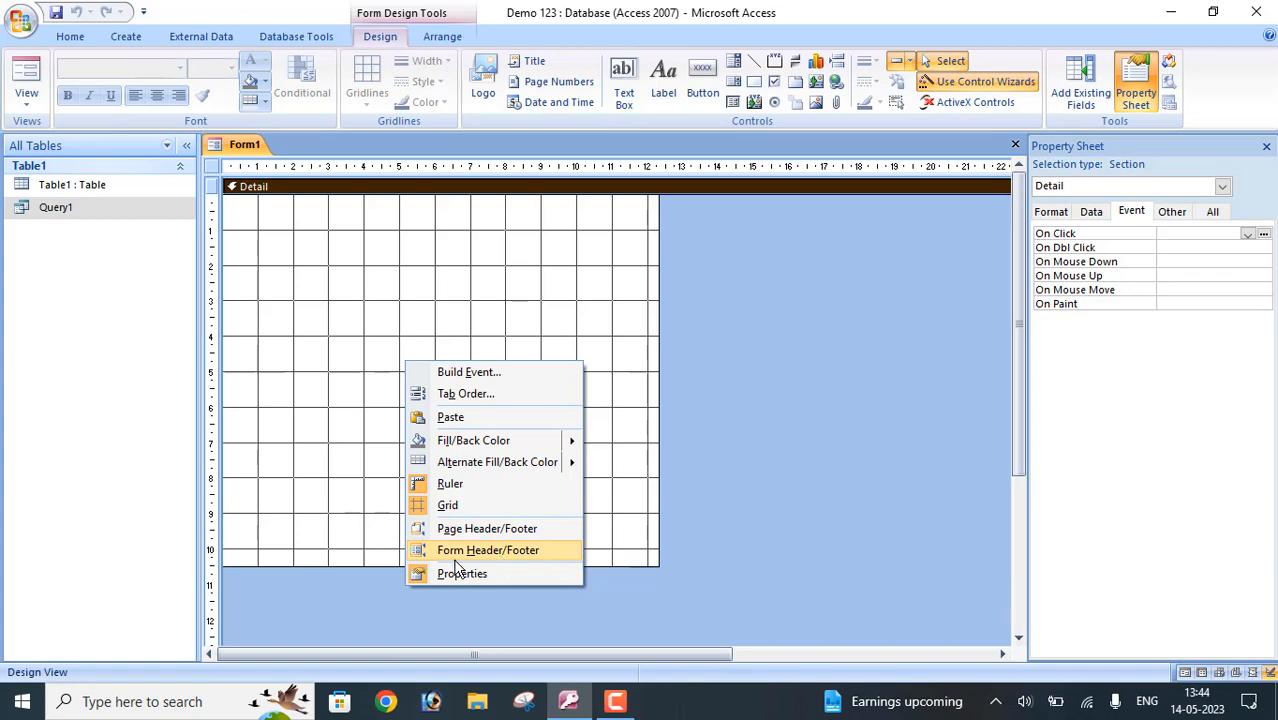
{"action": "left_click", "coordinate": [482, 560]}
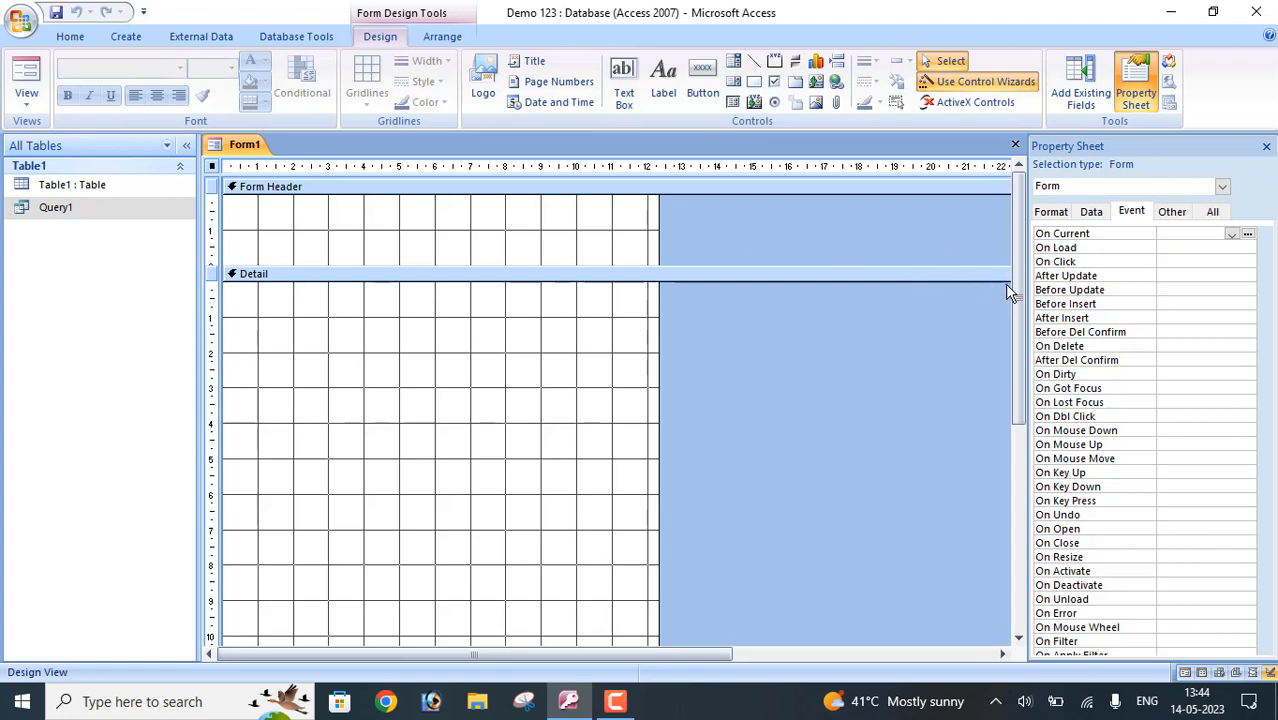
Step: Shrink the form footer to about 0.7 cm high and widen the form to about 23.9 cm
{"action": "left_click_drag", "start_coordinate": [1014, 298], "coordinate": [1014, 401]}
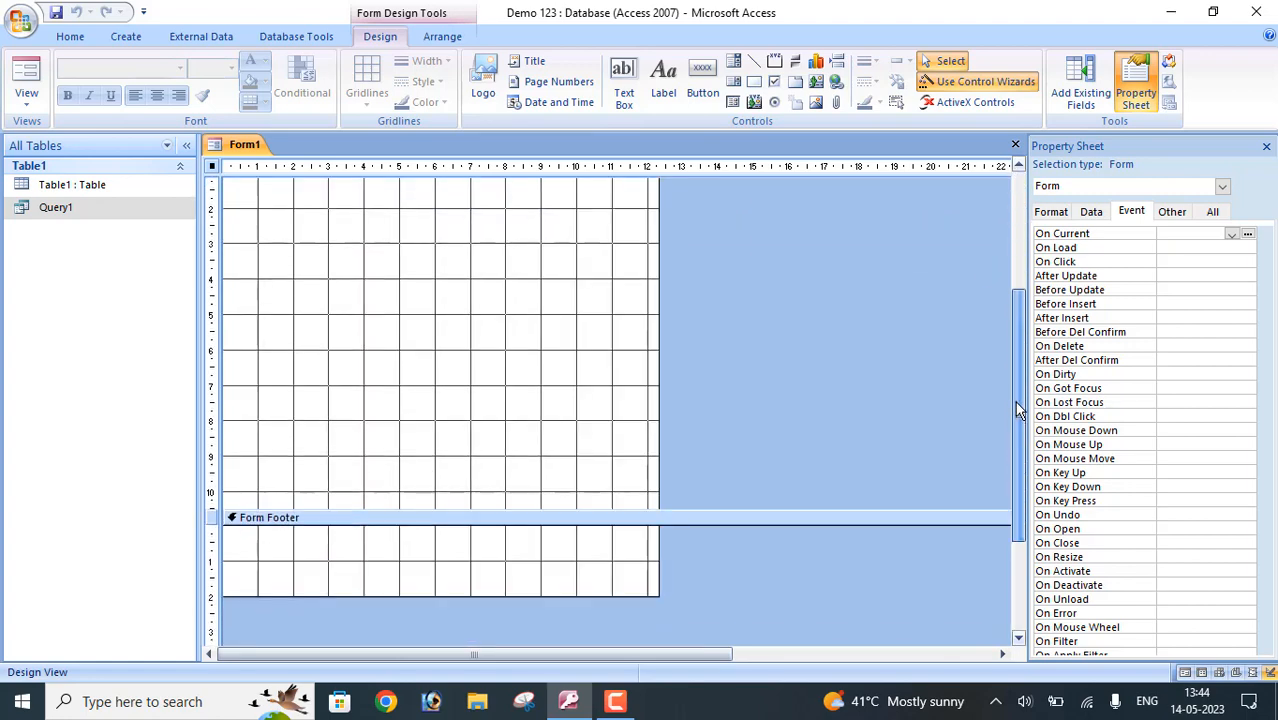
{"action": "left_click_drag", "start_coordinate": [341, 597], "coordinate": [334, 546]}
{"action": "scroll", "coordinate": [1020, 410], "scroll_direction": "up", "scroll_amount": 3}
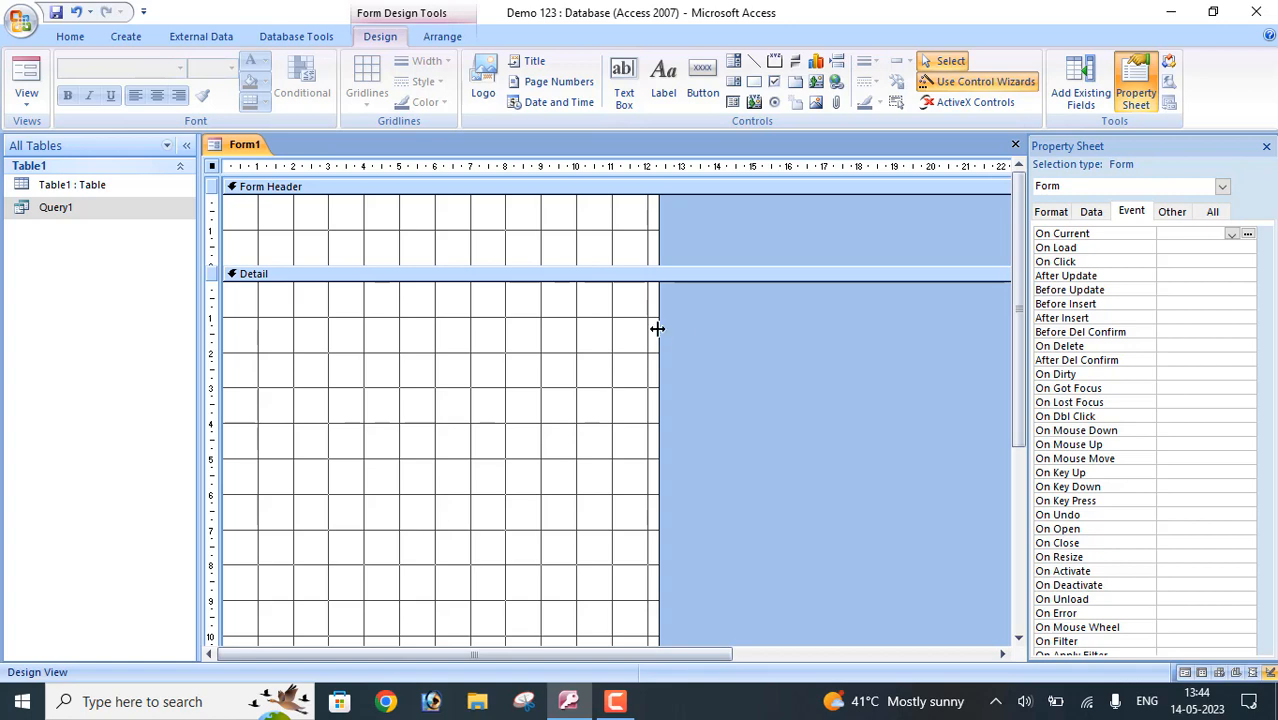
{"action": "left_click_drag", "start_coordinate": [657, 328], "coordinate": [953, 360]}
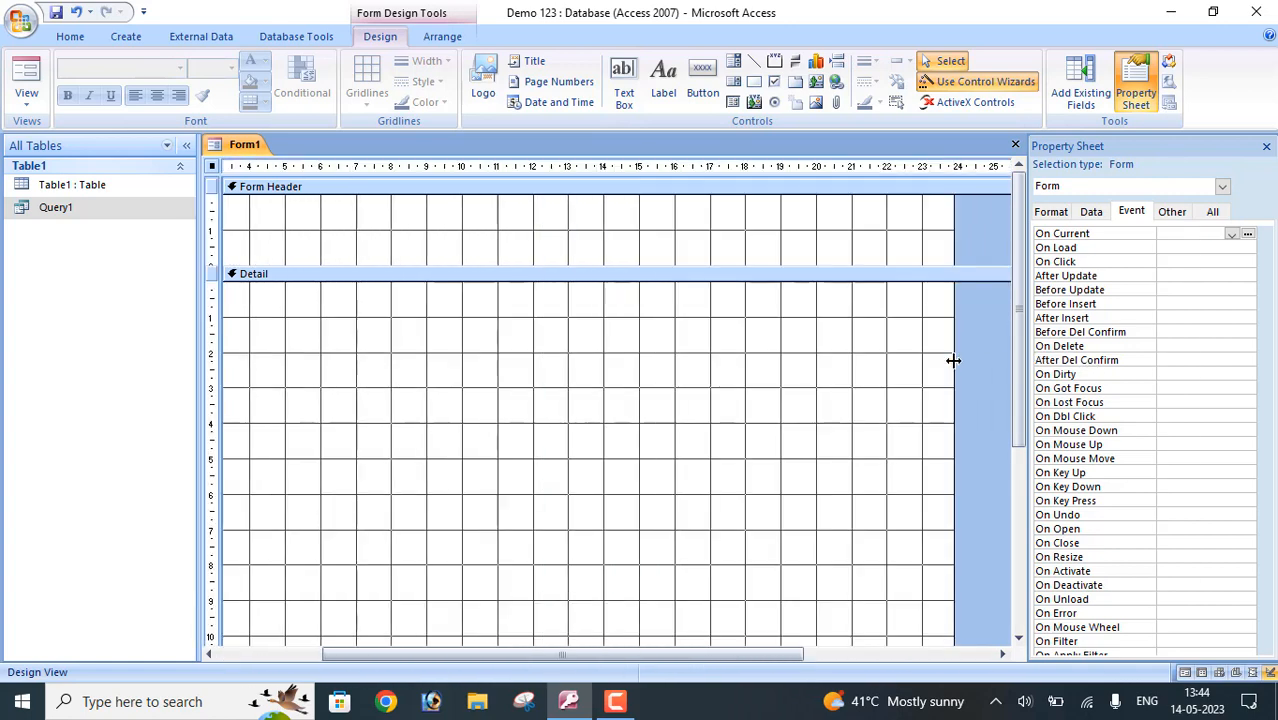
{"action": "left_click_drag", "start_coordinate": [647, 655], "coordinate": [321, 624]}
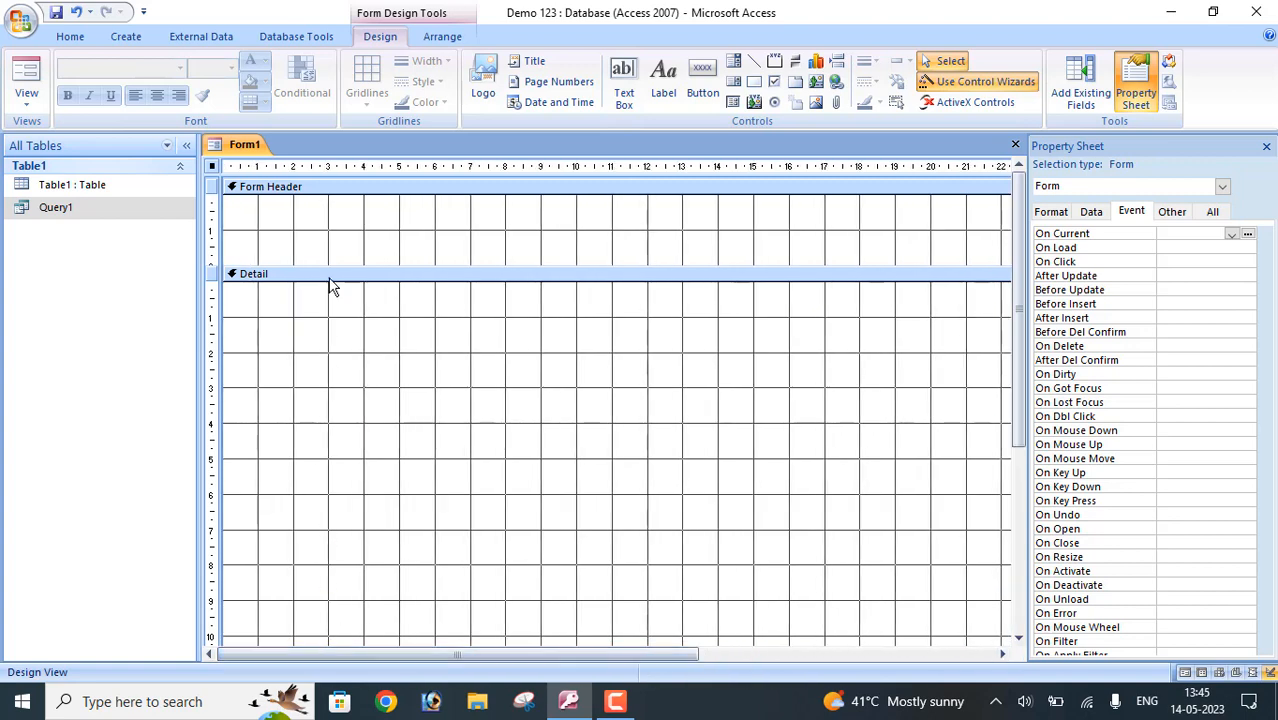
Step: Fill the form header section's background with the standard bright red
{"action": "left_click", "coordinate": [301, 190]}
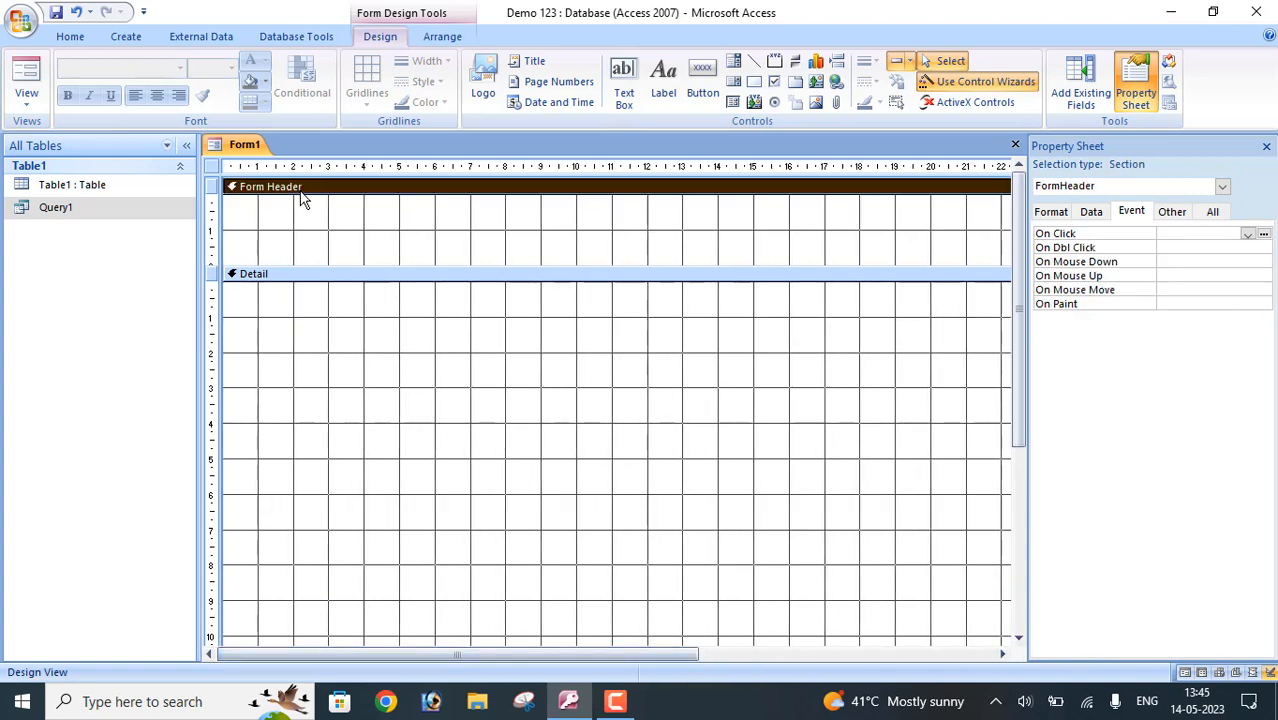
{"action": "left_click", "coordinate": [265, 82]}
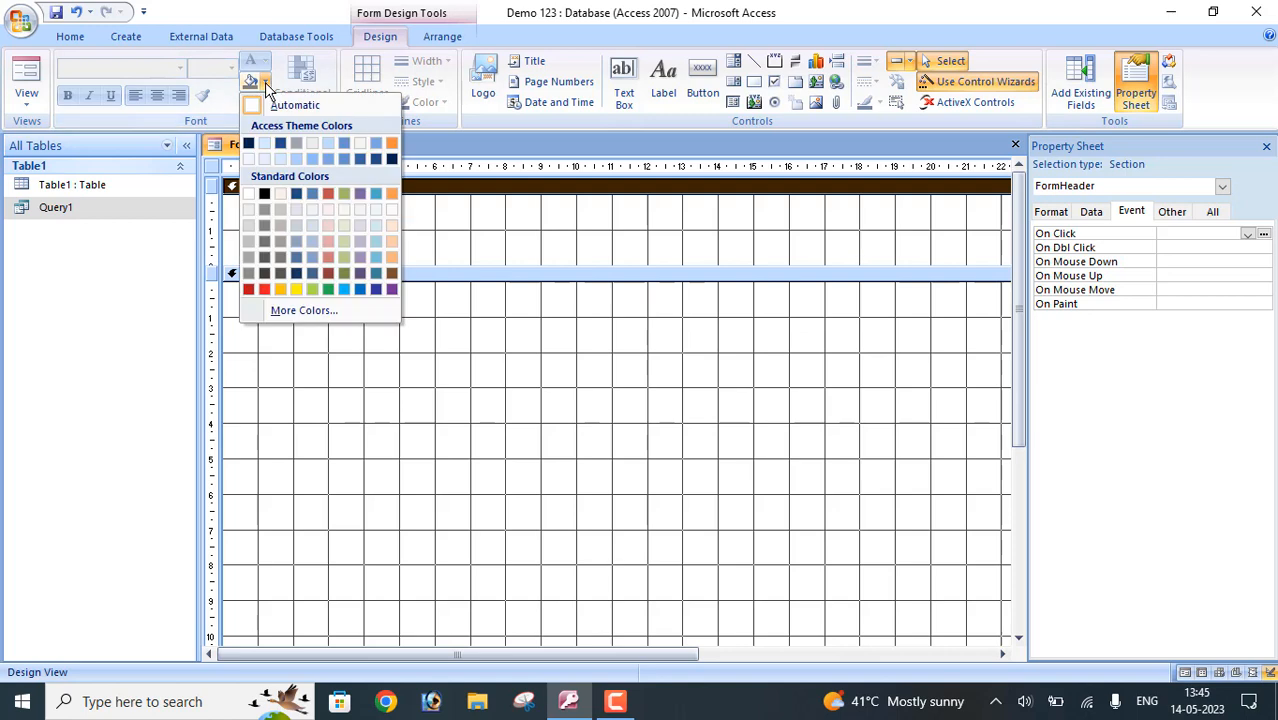
{"action": "left_click", "coordinate": [264, 290]}
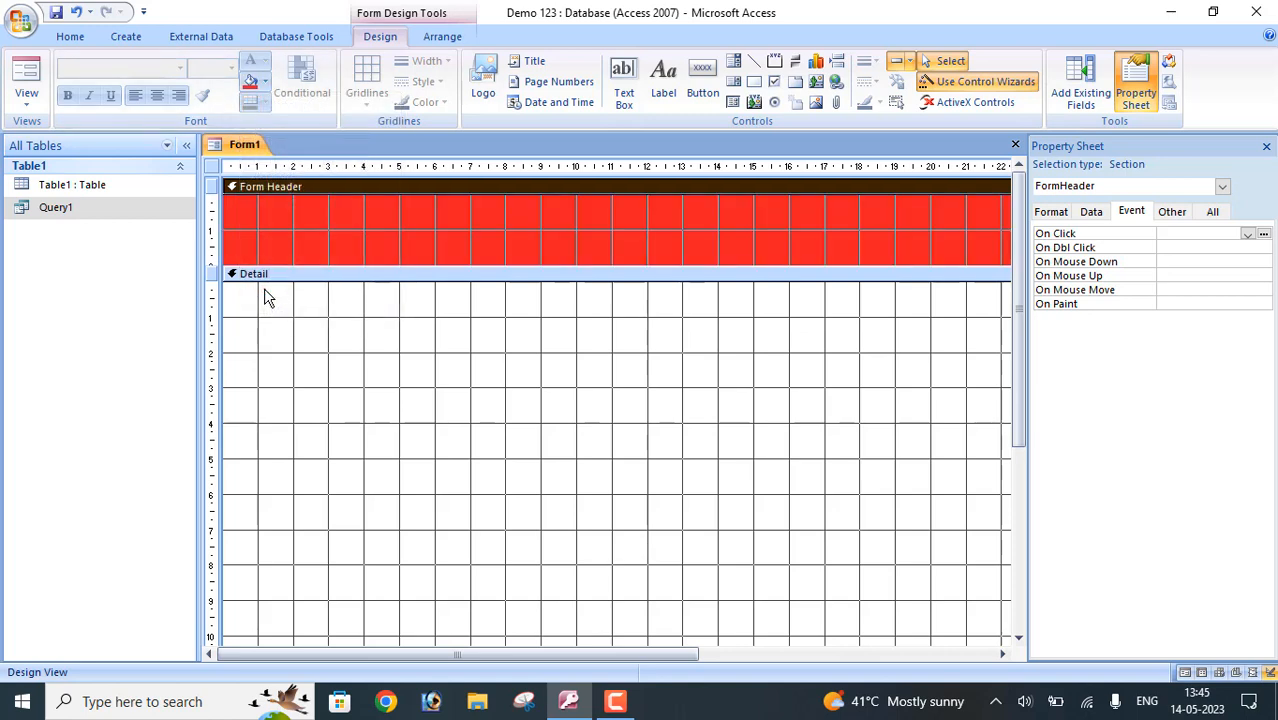
Step: Fill the form footer section's background with the standard dark red
{"action": "left_click_drag", "start_coordinate": [1023, 262], "coordinate": [1006, 507]}
{"action": "left_click", "coordinate": [588, 458]}
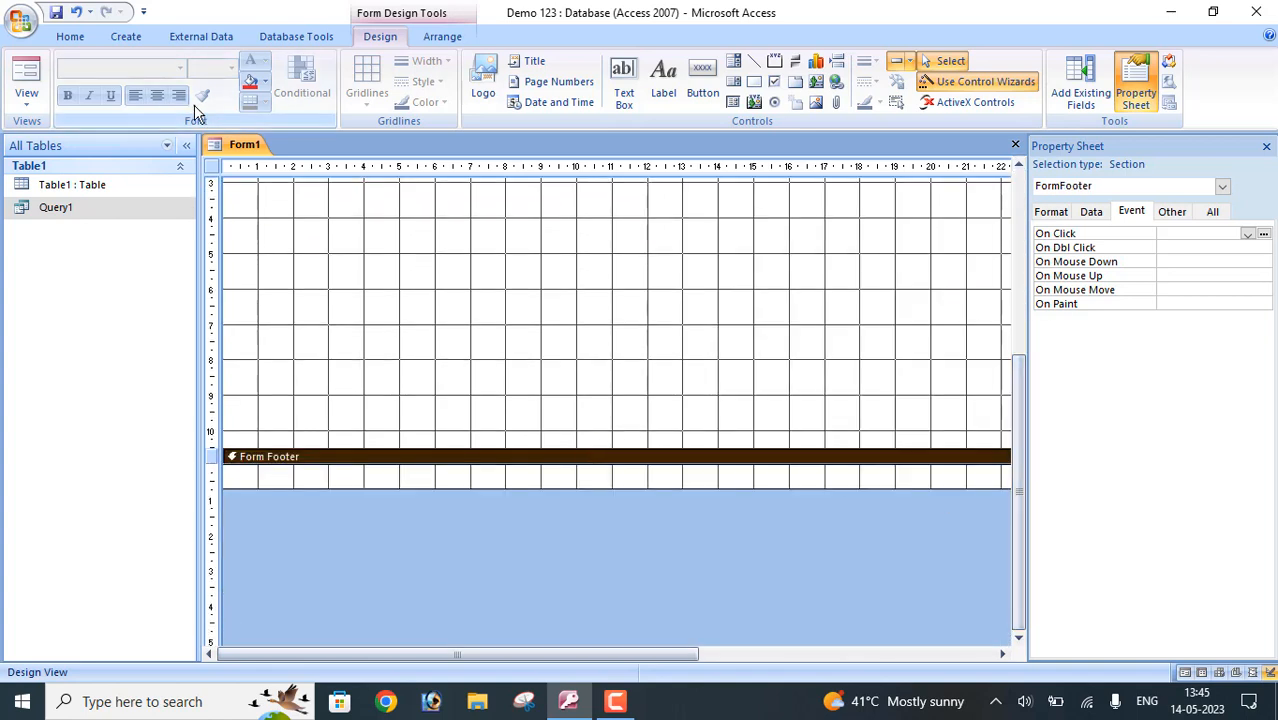
{"action": "left_click", "coordinate": [265, 82]}
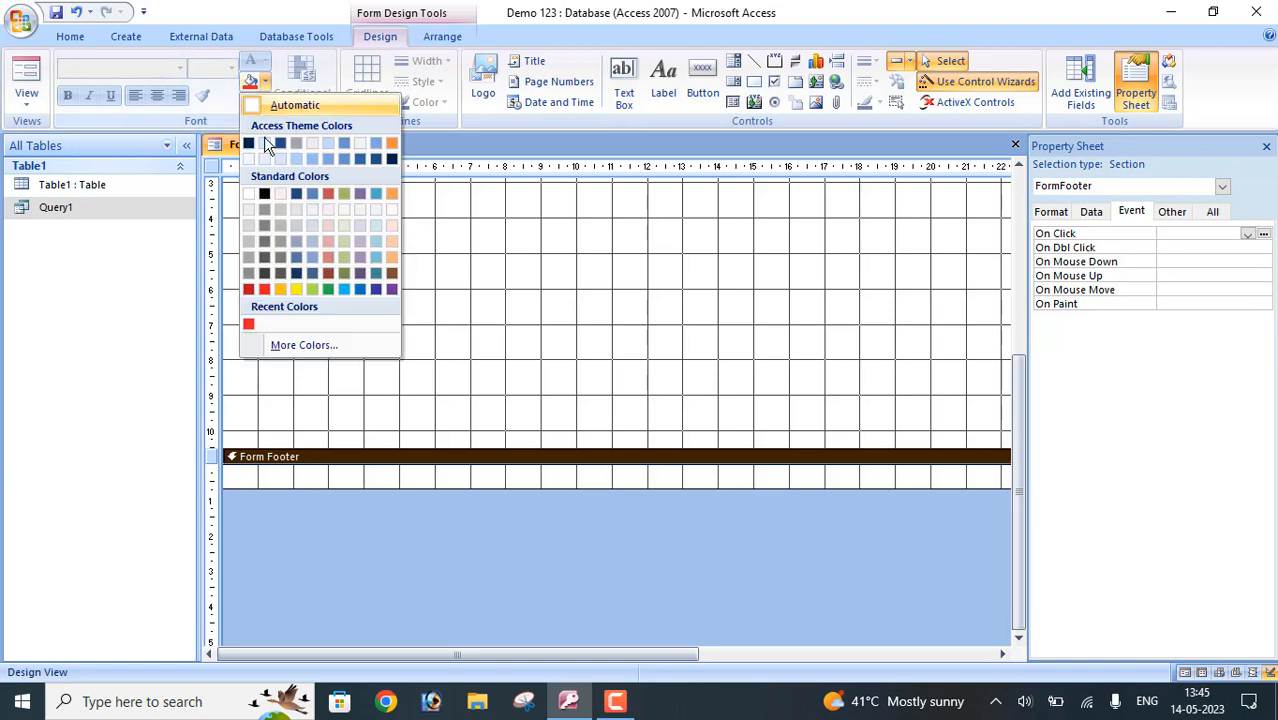
{"action": "left_click", "coordinate": [254, 290]}
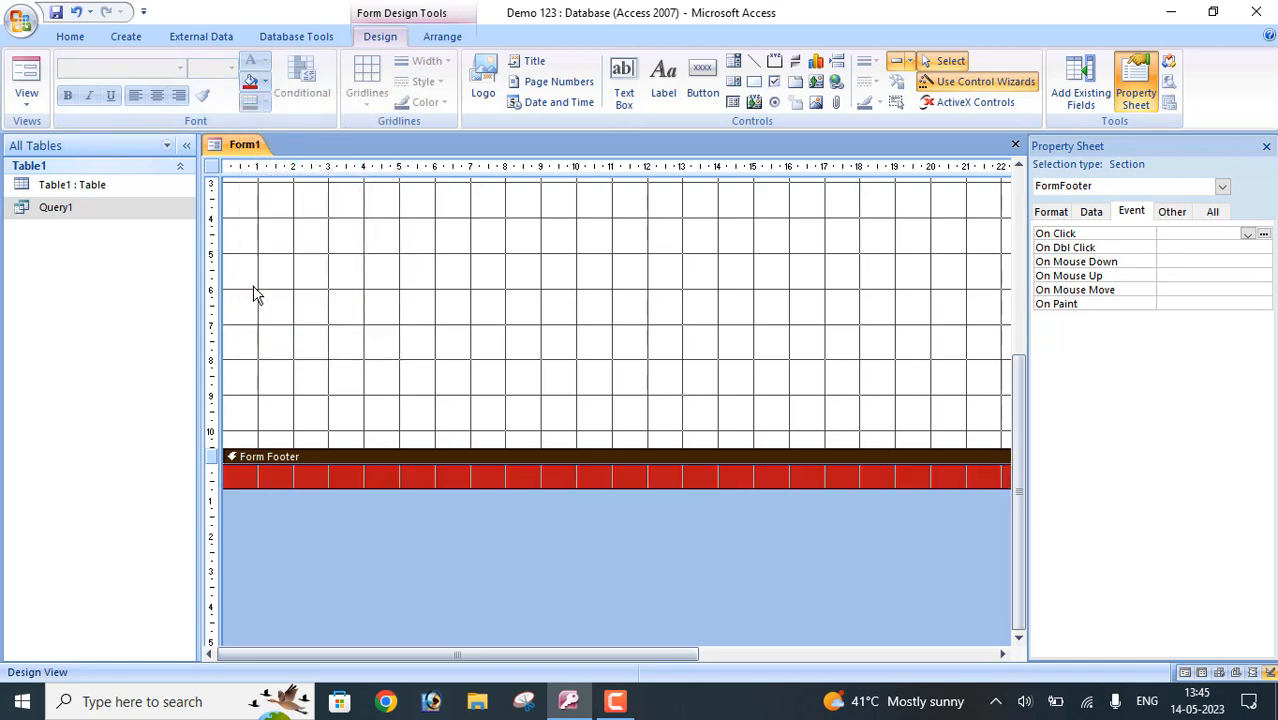
Step: Set the Pop Up property of the whole form to Yes
{"action": "left_click_drag", "start_coordinate": [1020, 466], "coordinate": [1088, 138]}
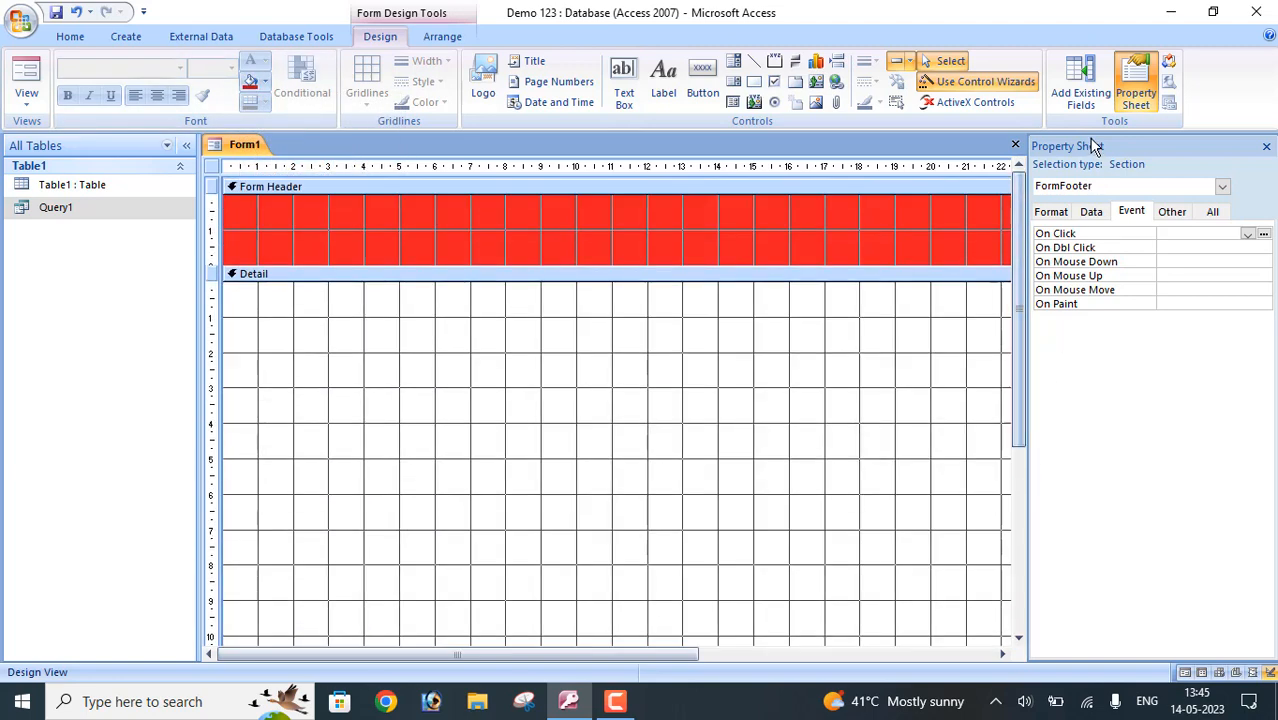
{"action": "left_click", "coordinate": [1135, 98]}
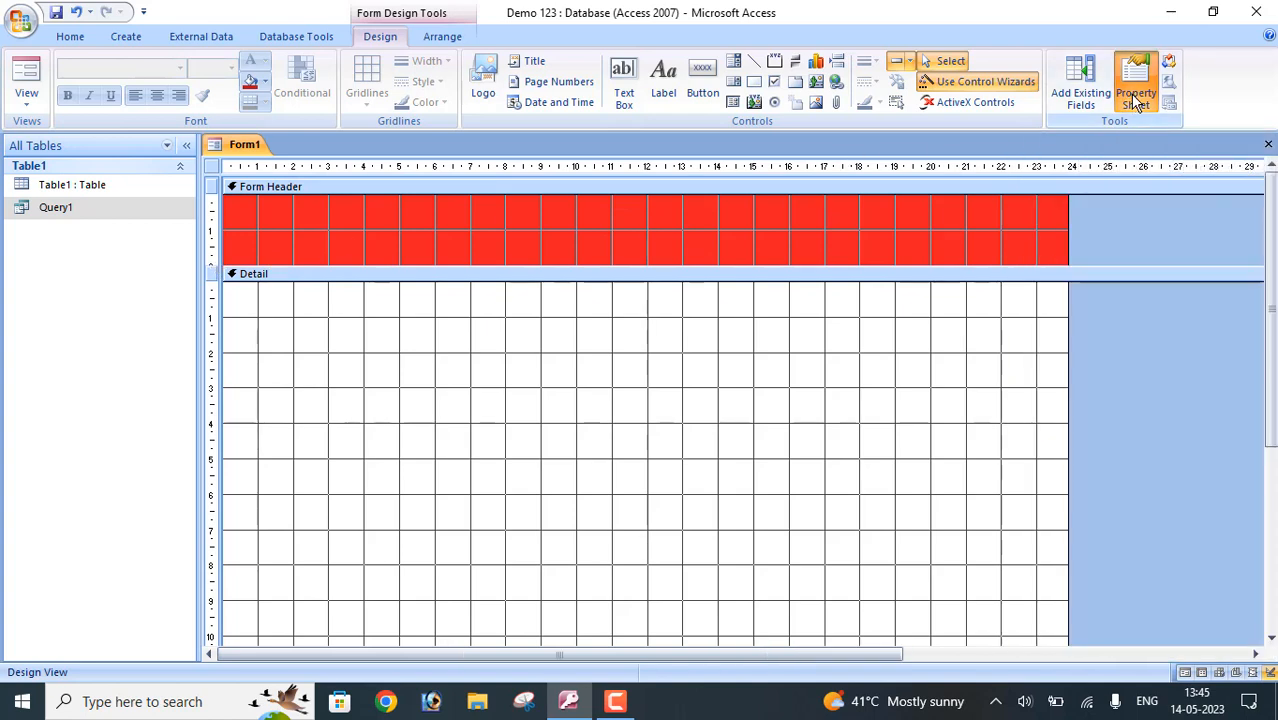
{"action": "left_click", "coordinate": [1135, 98]}
{"action": "left_click", "coordinate": [1212, 211]}
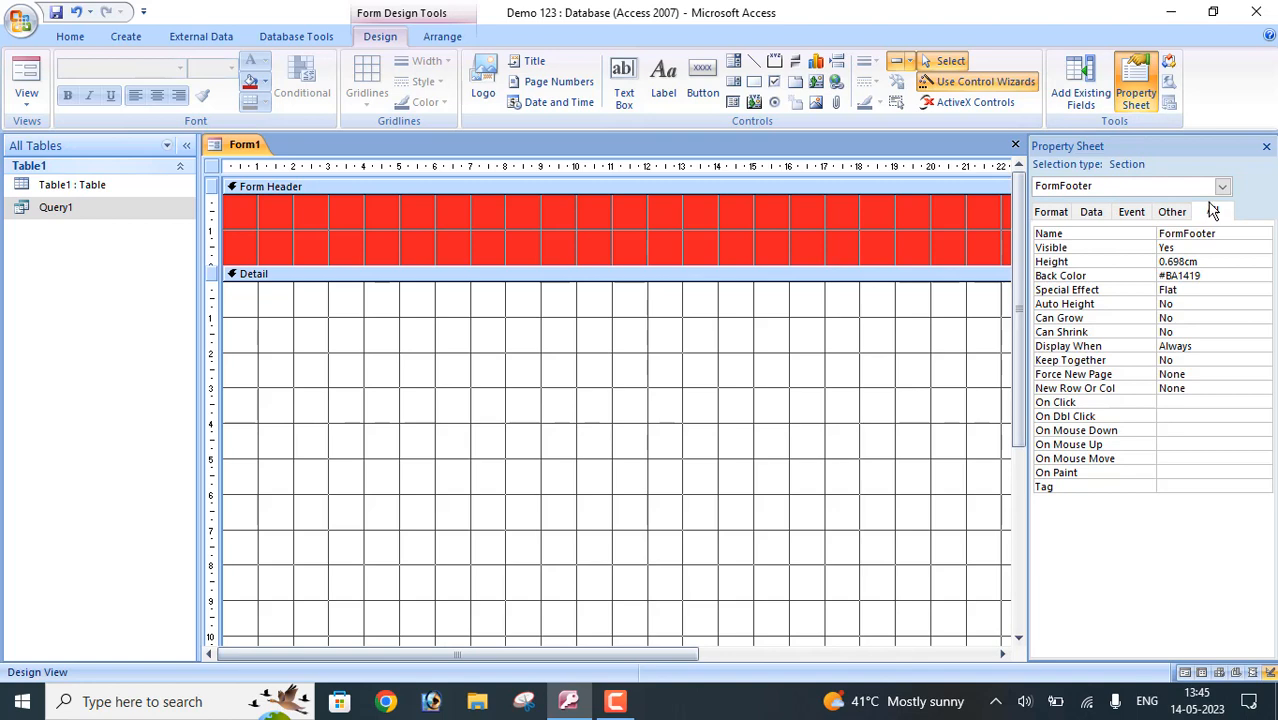
{"action": "left_click", "coordinate": [1141, 188]}
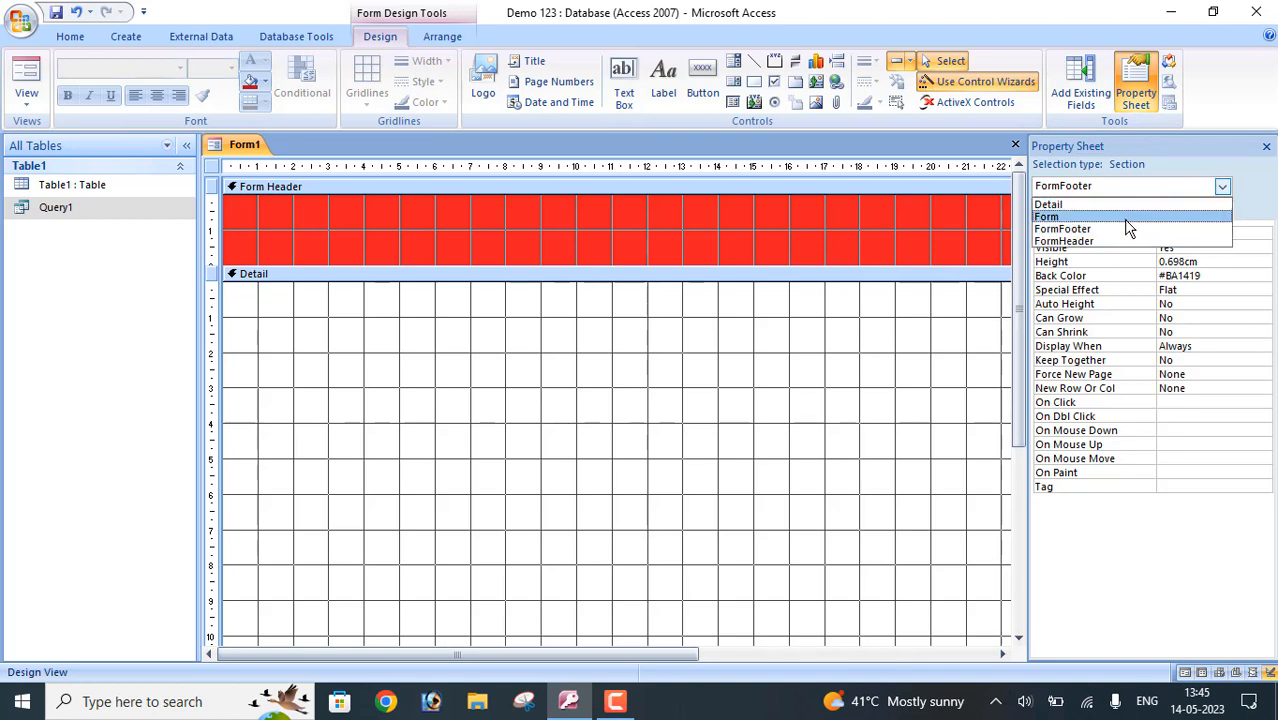
{"action": "left_click", "coordinate": [1129, 217]}
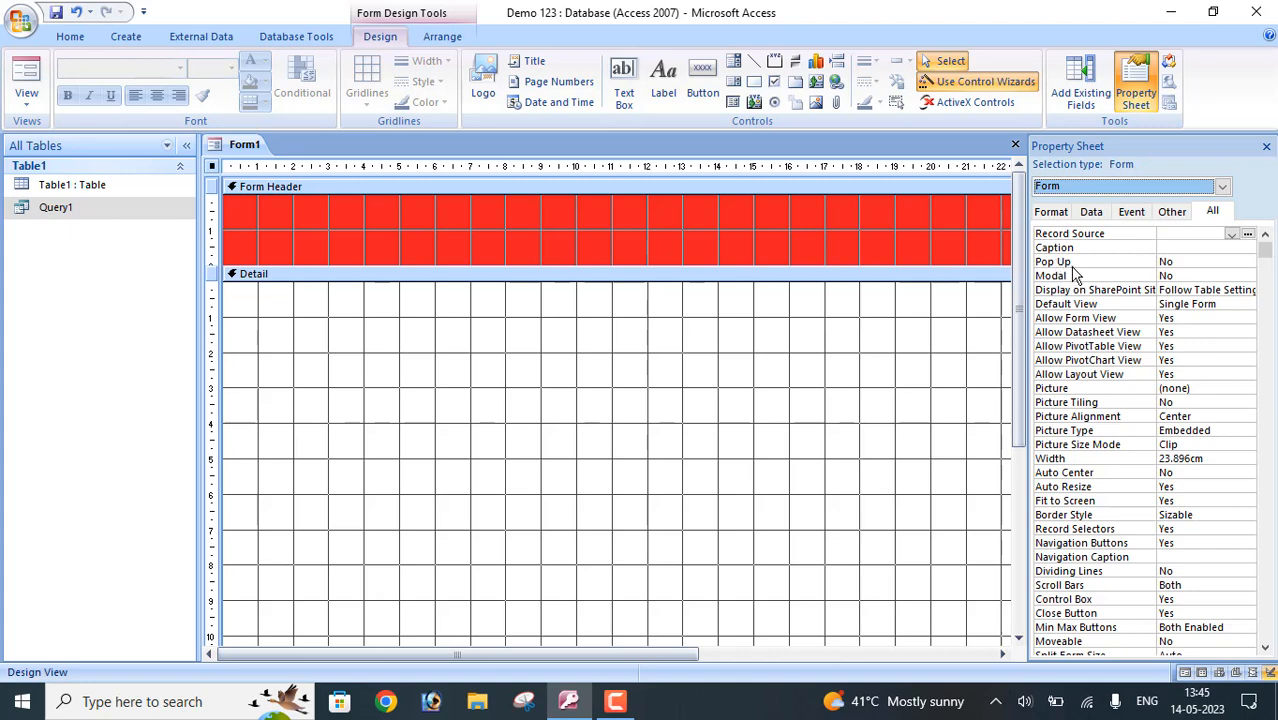
{"action": "double_click", "coordinate": [1205, 262]}
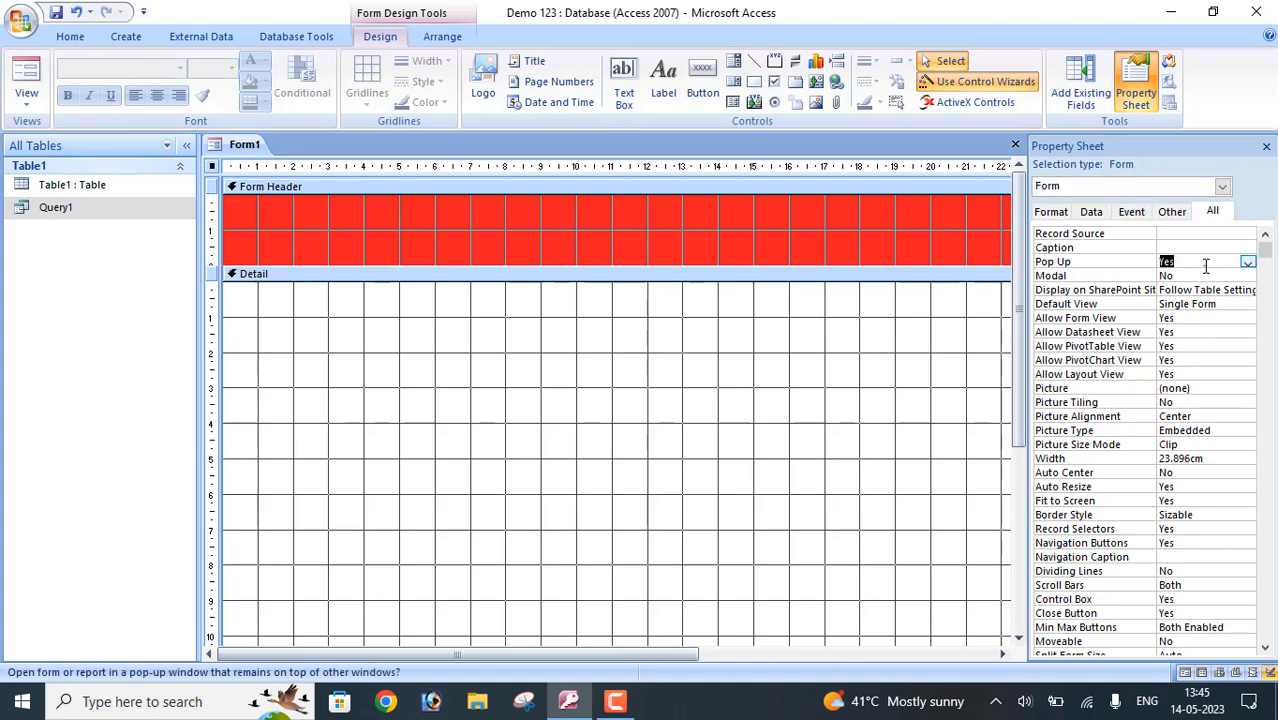
{"action": "left_click", "coordinate": [1205, 263]}
Step: Save the form under the name Form1 and close it
{"action": "key", "text": "ctrl+s"}
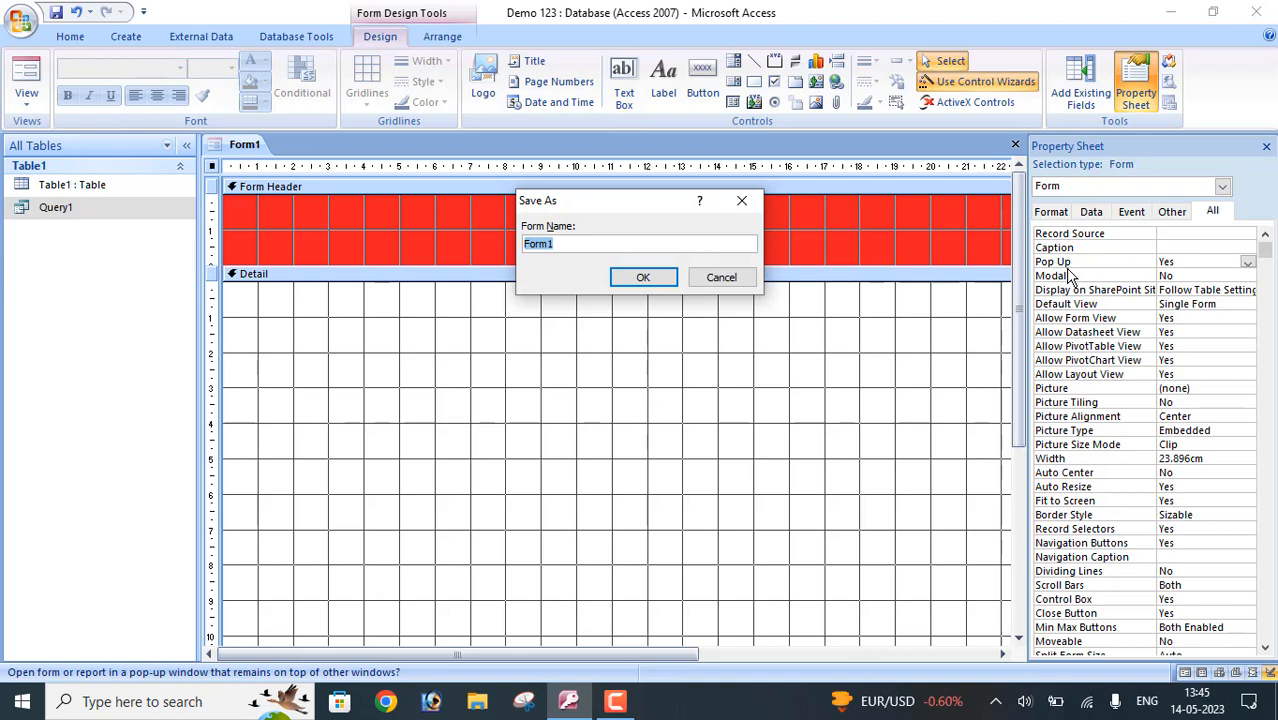
{"action": "key", "text": "Return"}
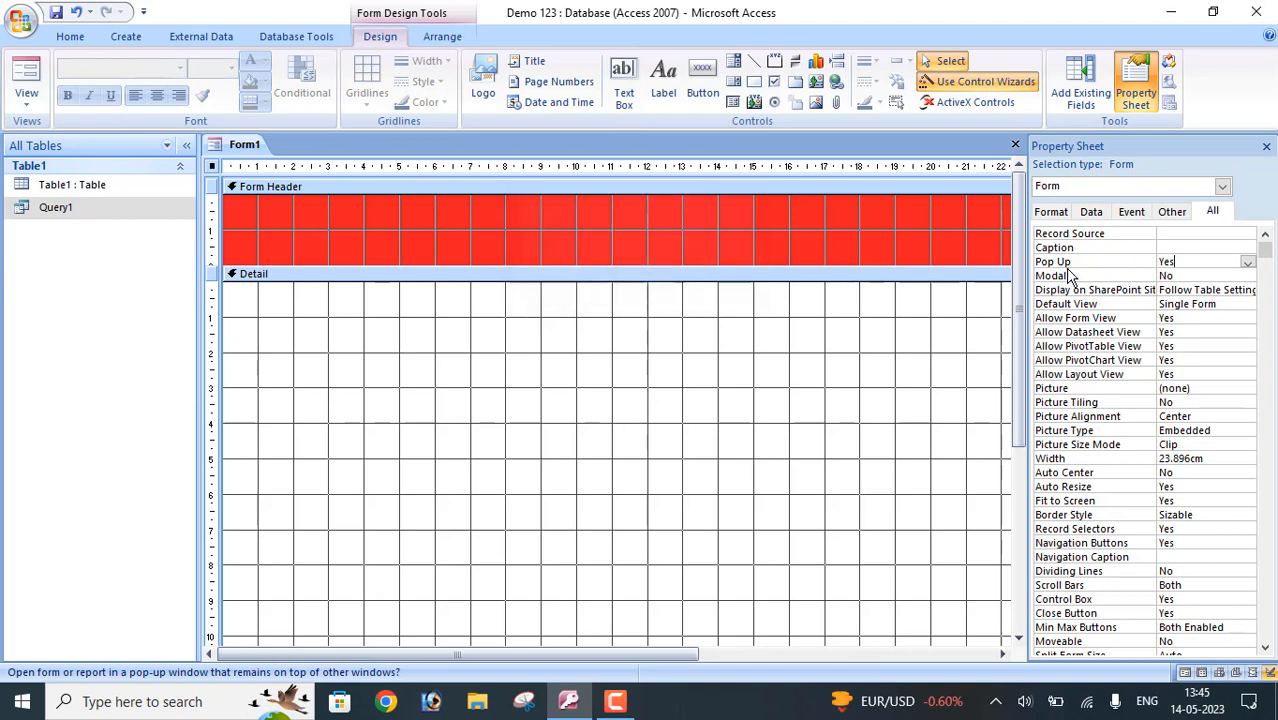
{"action": "right_click", "coordinate": [249, 146]}
{"action": "left_click", "coordinate": [280, 183]}
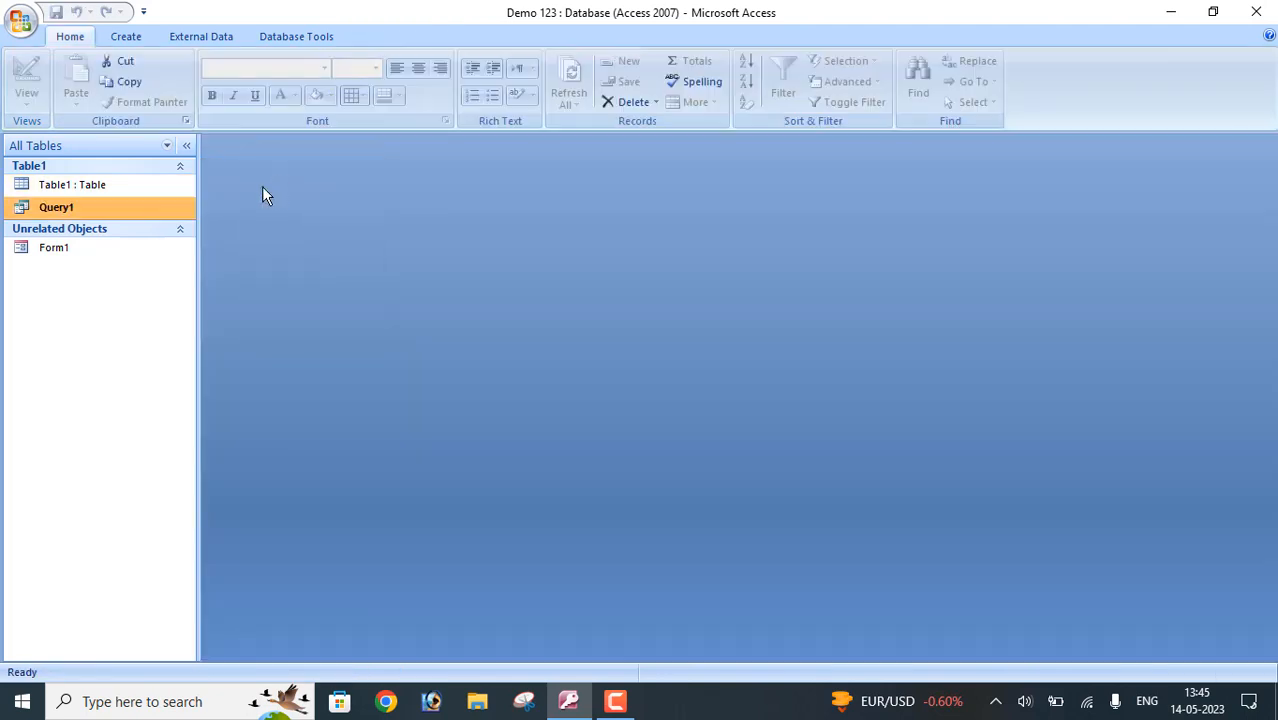
Step: Open Form1 in Form View to check the pop-up window, and switch it to Design View
{"action": "right_click", "coordinate": [74, 251]}
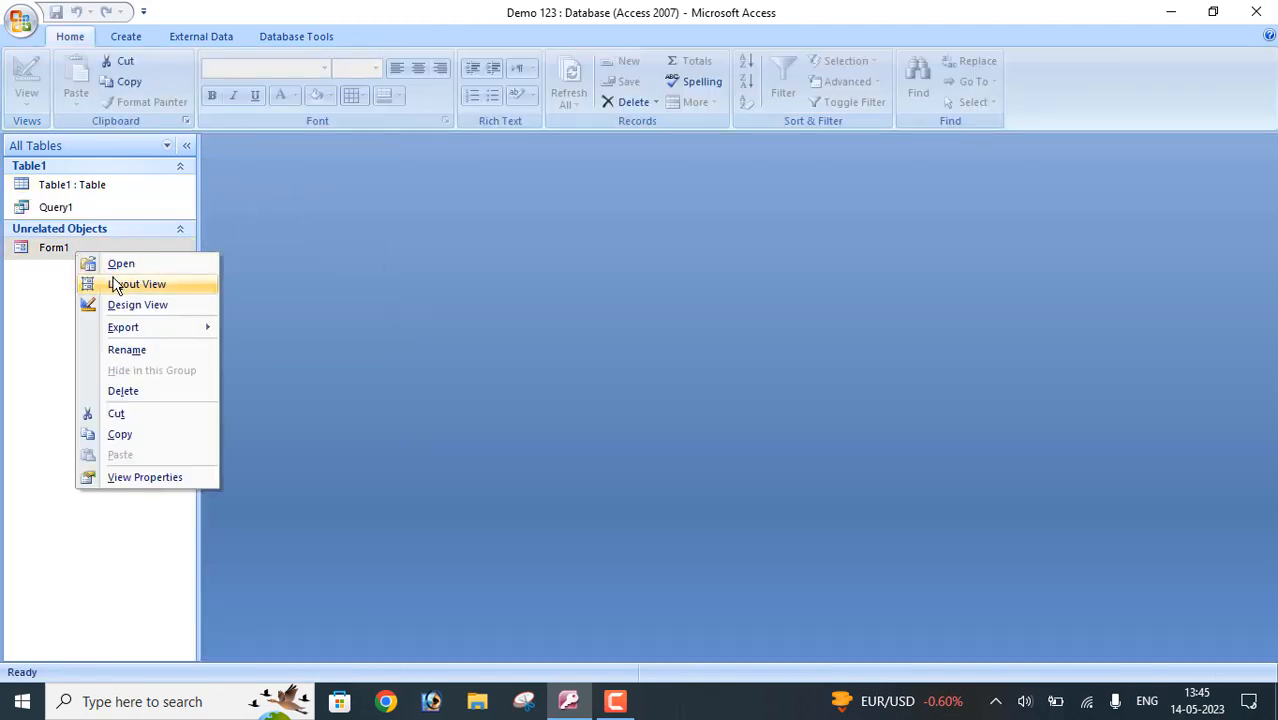
{"action": "left_click", "coordinate": [118, 264]}
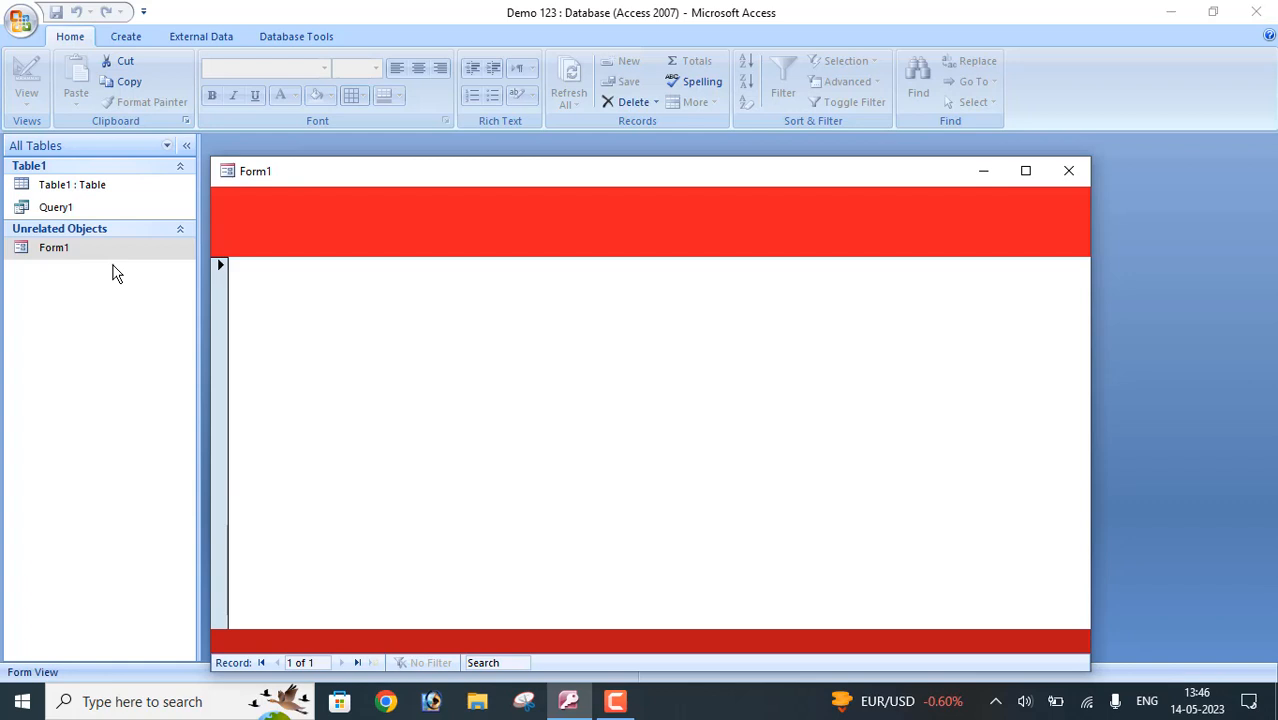
{"action": "right_click", "coordinate": [491, 323]}
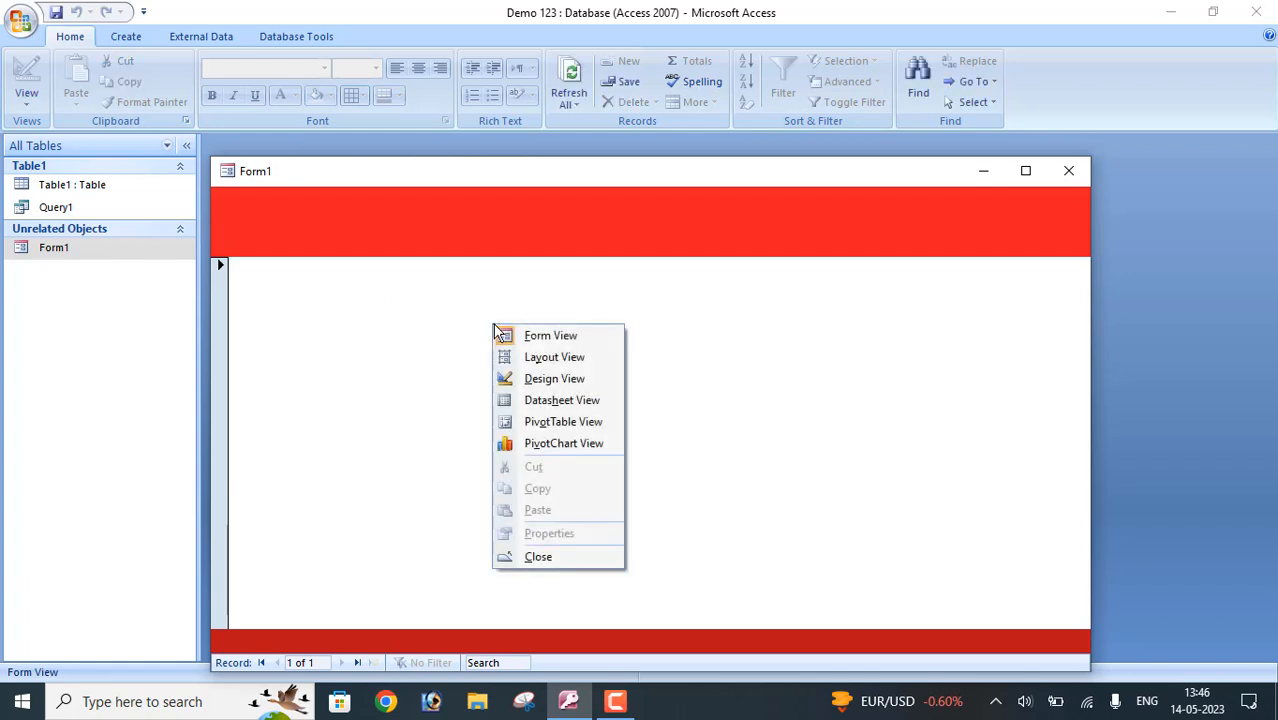
{"action": "left_click", "coordinate": [533, 380]}
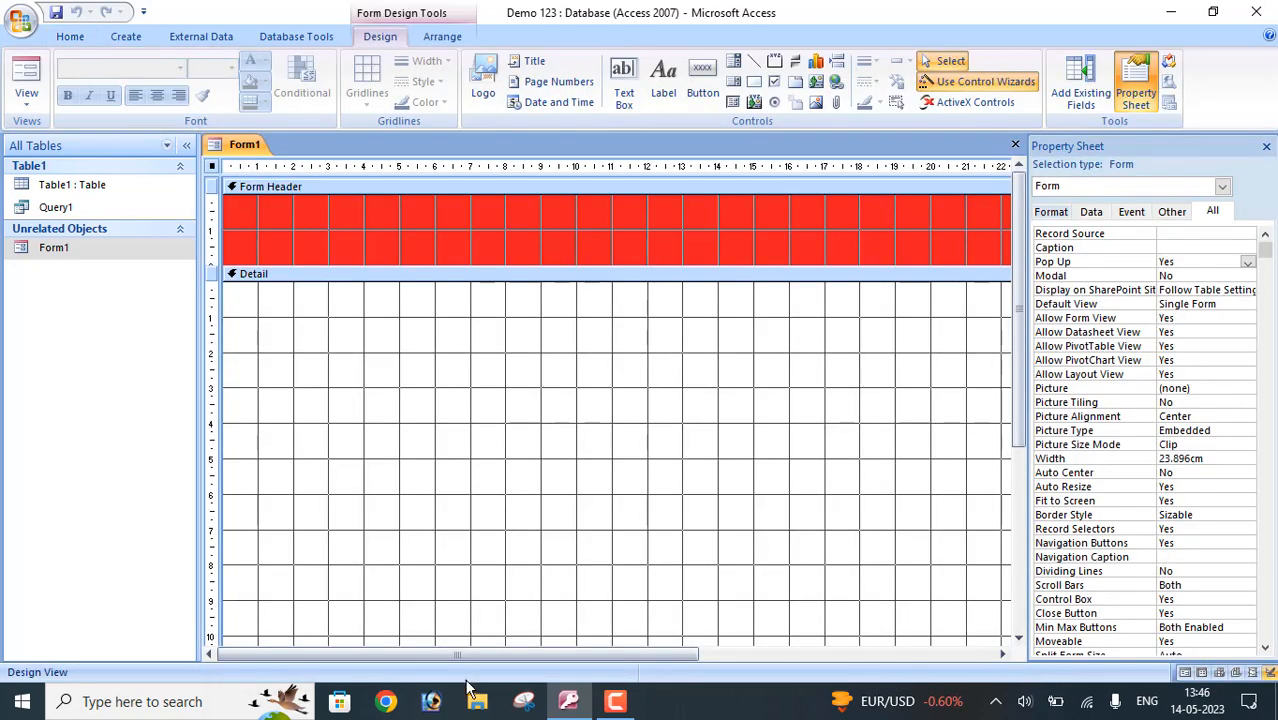
Step: Widen Form1 to about 31.2 cm by extending its outer edge in the design grid
{"action": "left_click_drag", "start_coordinate": [447, 651], "coordinate": [855, 650]}
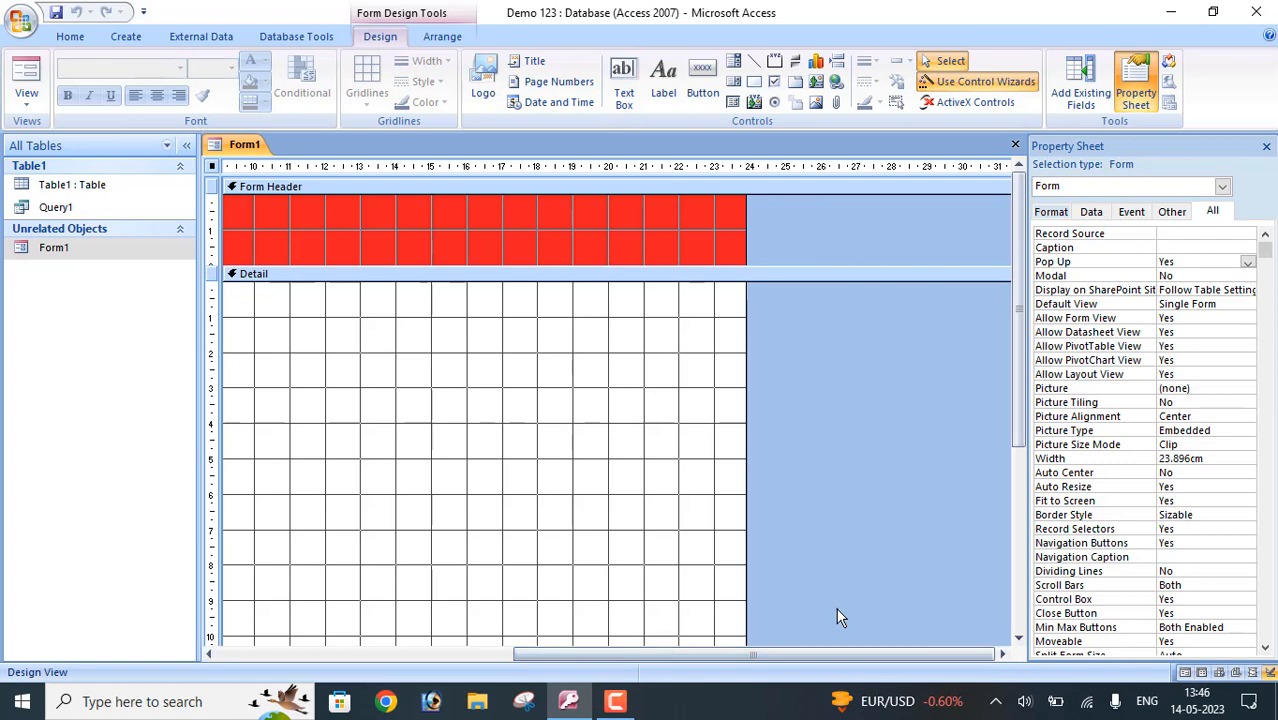
{"action": "key", "text": "super+s"}
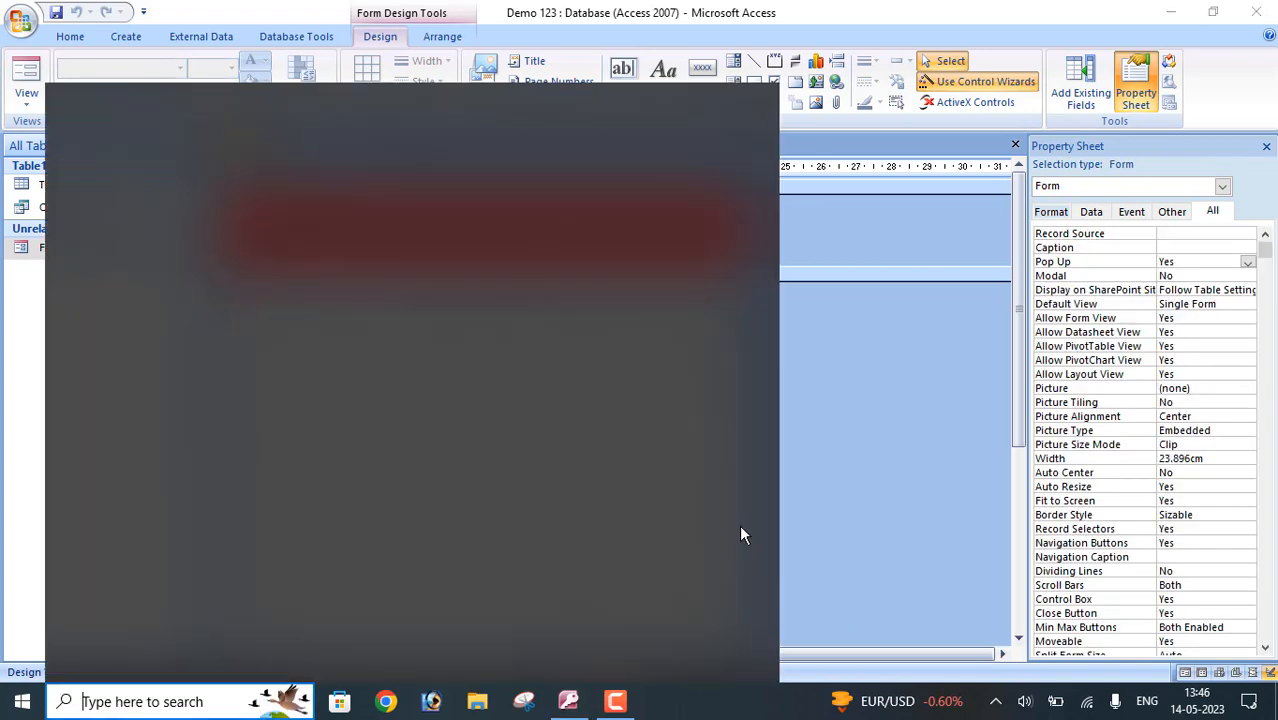
{"action": "left_click", "coordinate": [860, 527]}
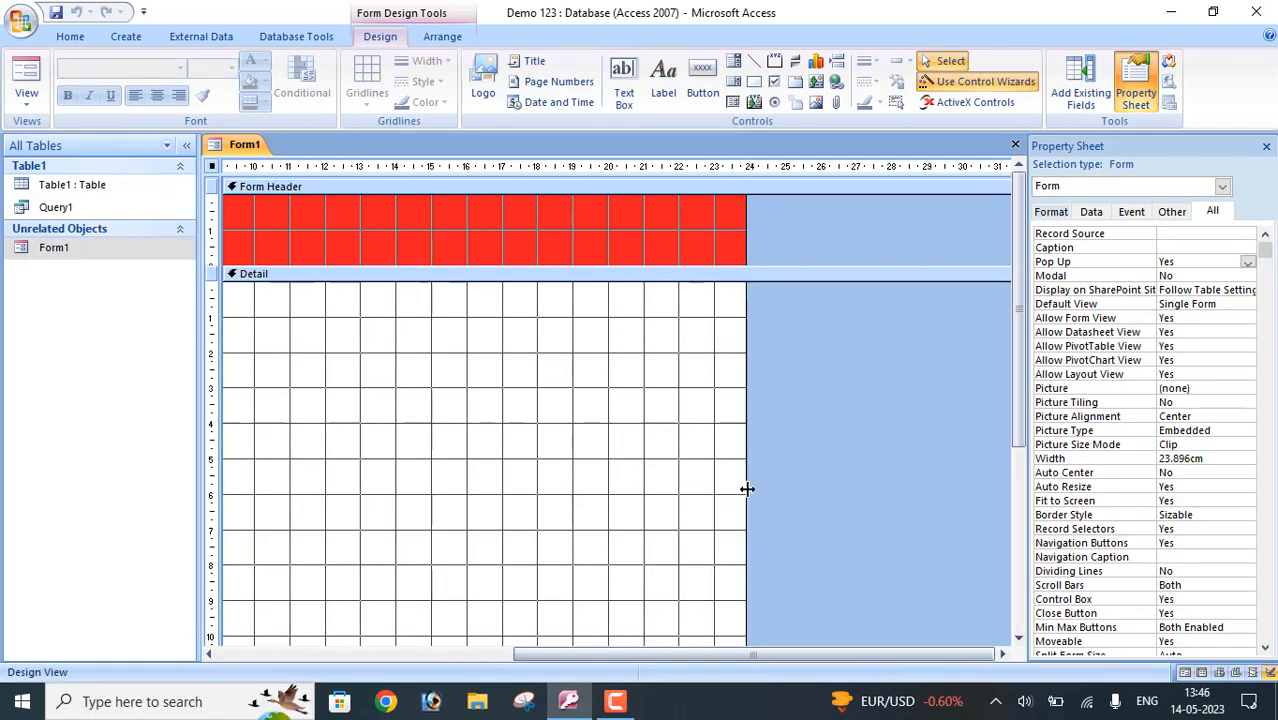
{"action": "left_click_drag", "start_coordinate": [747, 488], "coordinate": [1002, 508]}
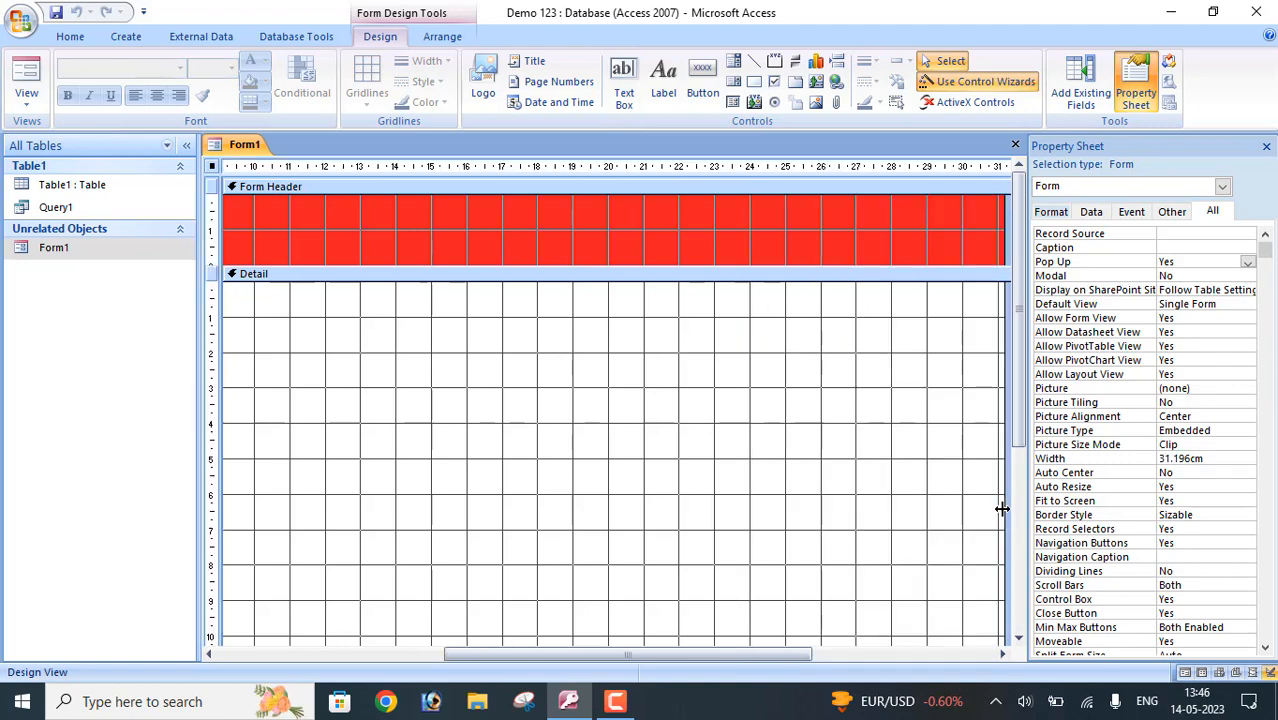
Step: Increase the Detail section's height to about 15 cm, and close Form1 with its changes saved
{"action": "left_click", "coordinate": [1018, 482]}
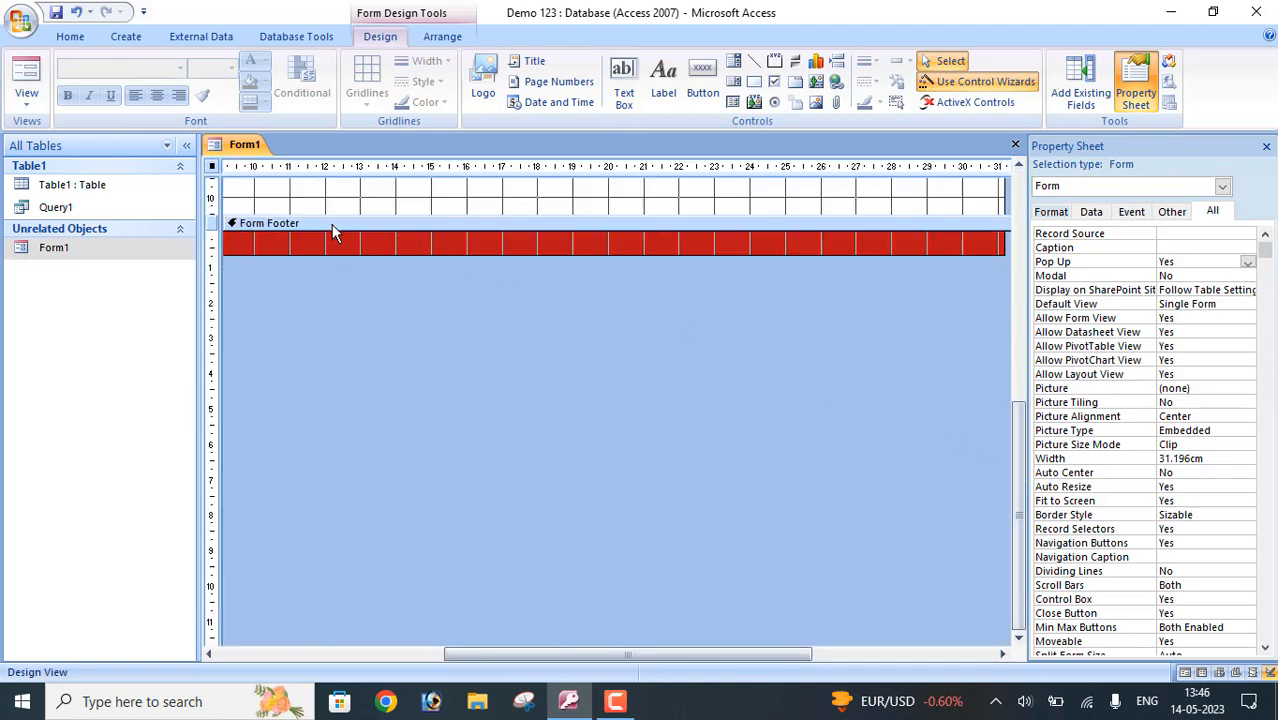
{"action": "left_click_drag", "start_coordinate": [331, 215], "coordinate": [354, 371]}
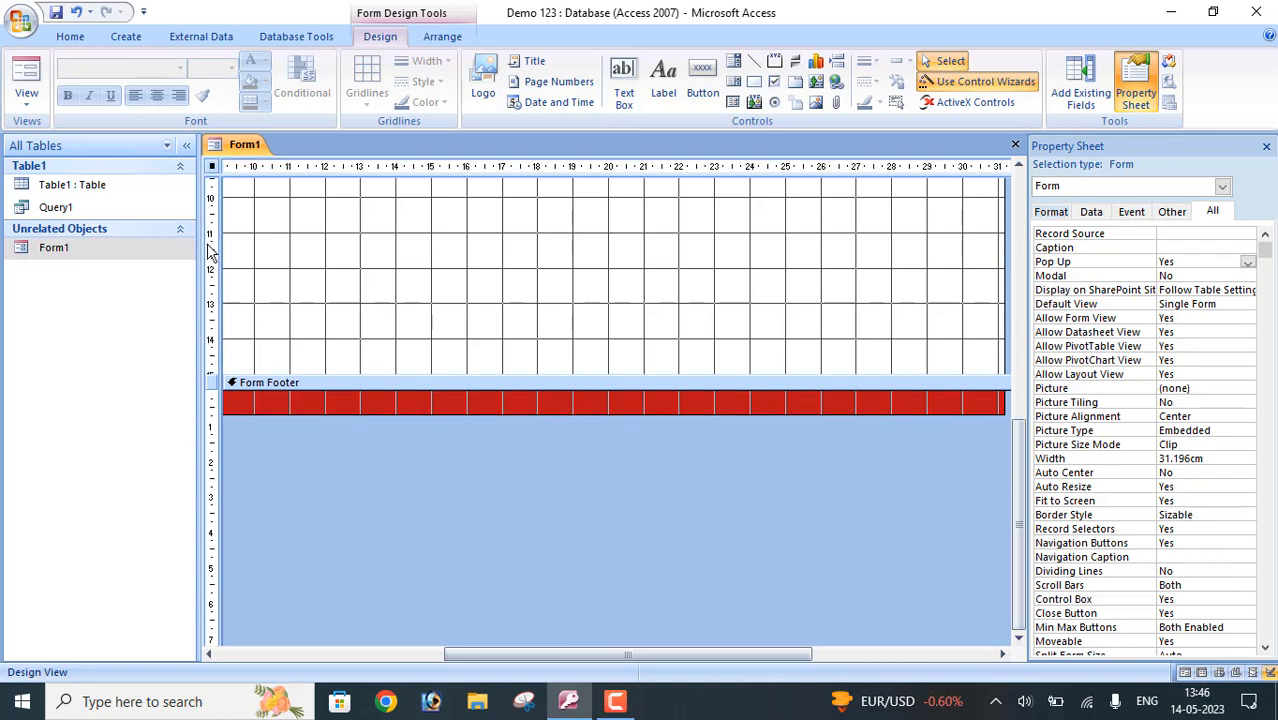
{"action": "right_click", "coordinate": [260, 145]}
{"action": "left_click", "coordinate": [293, 178]}
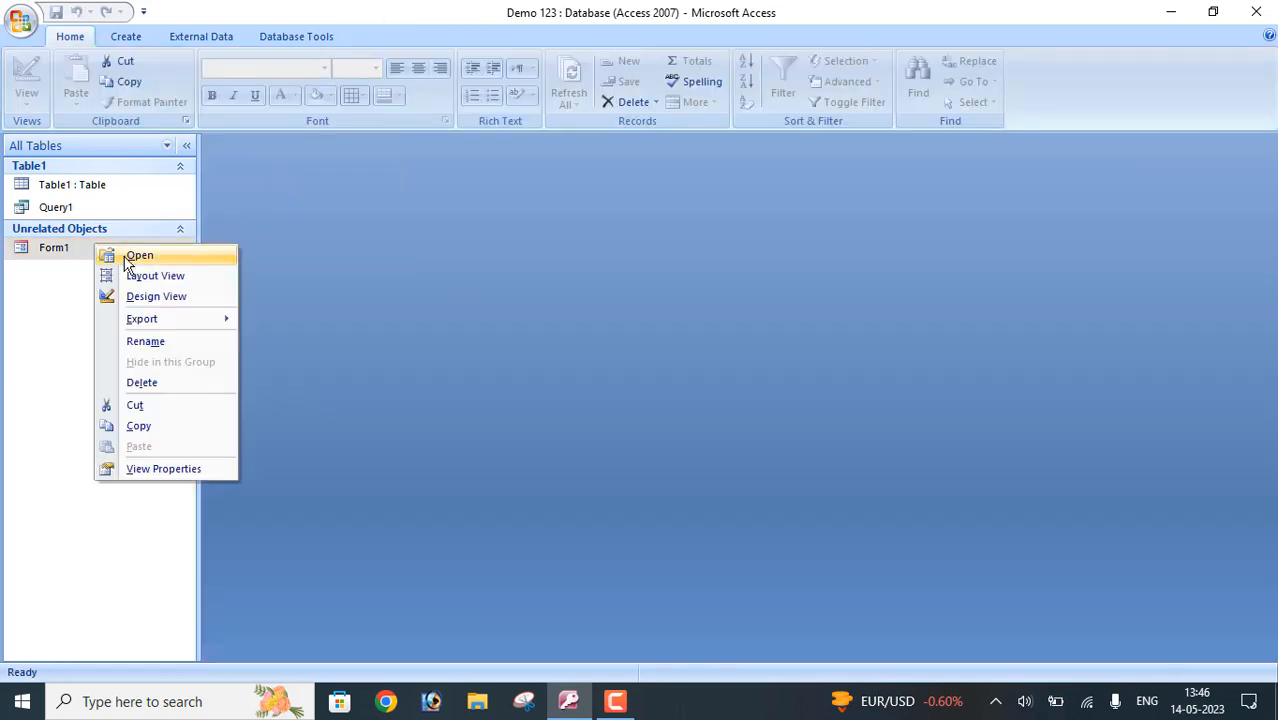
Step: Open Form1, move its window so the enlarged form can be inspected whole, and close it
{"action": "left_click", "coordinate": [128, 260]}
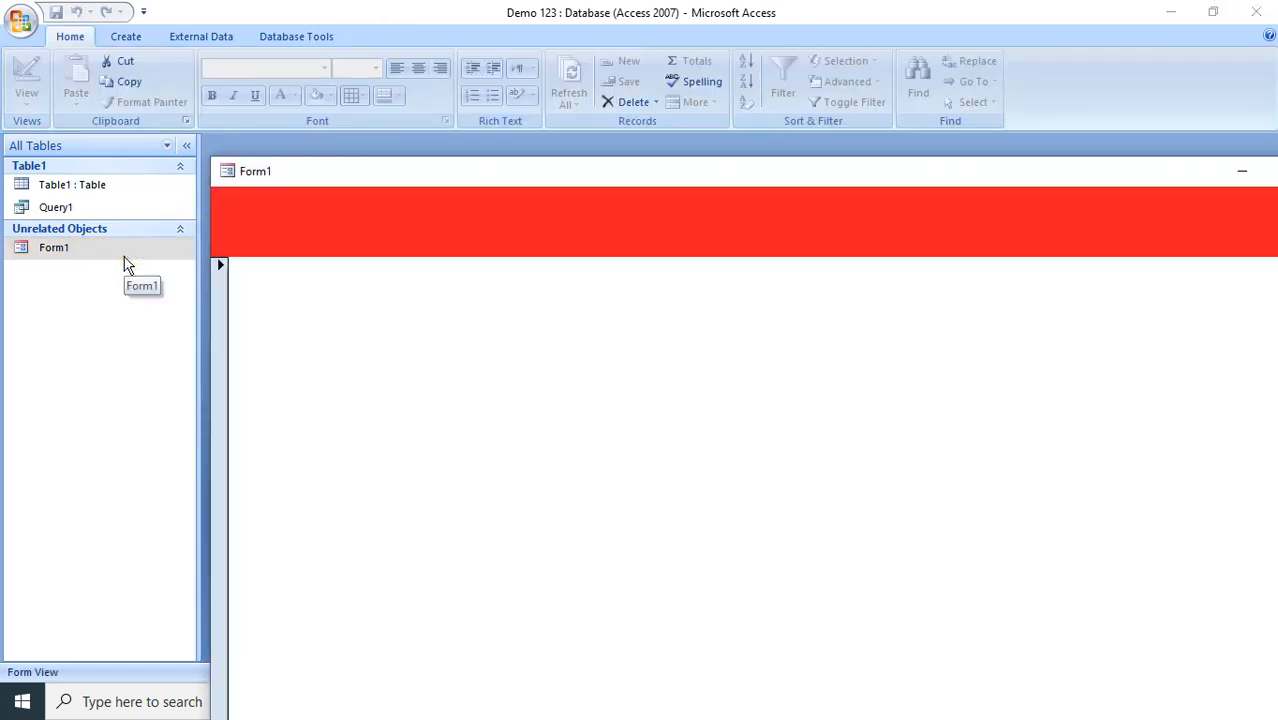
{"action": "left_click_drag", "start_coordinate": [649, 173], "coordinate": [519, 29]}
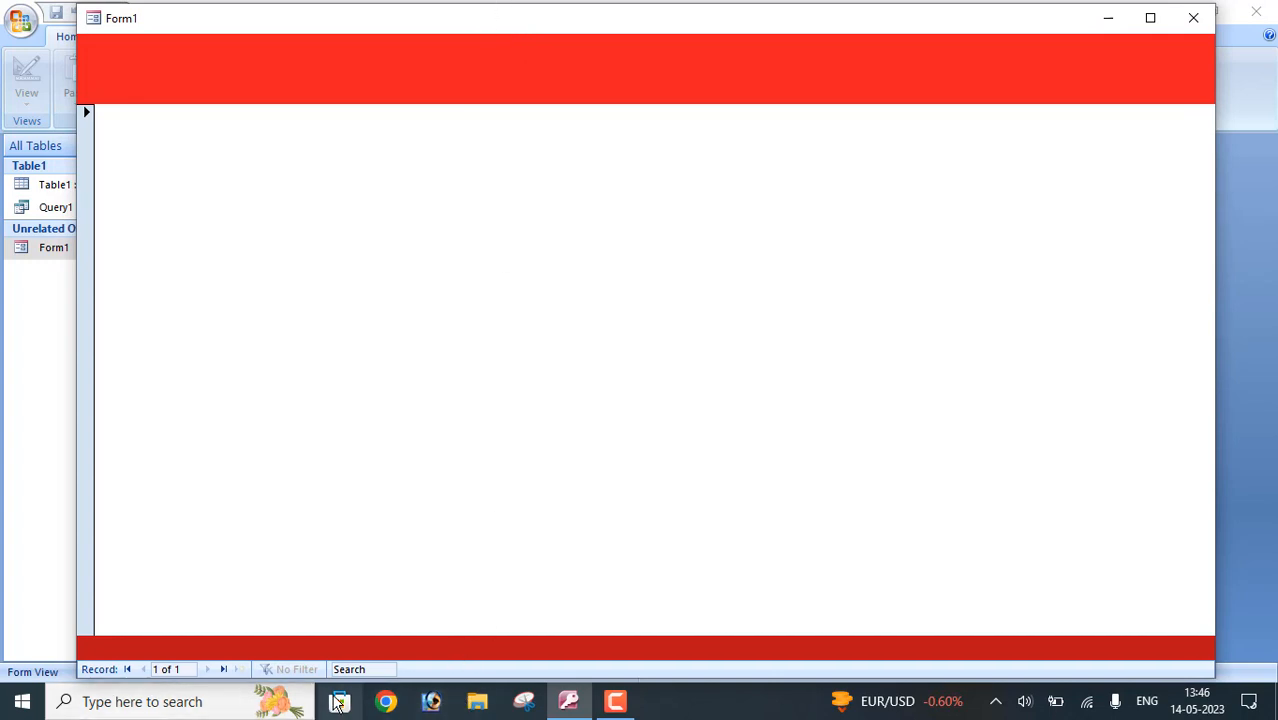
{"action": "right_click", "coordinate": [387, 489]}
{"action": "left_click", "coordinate": [417, 478]}
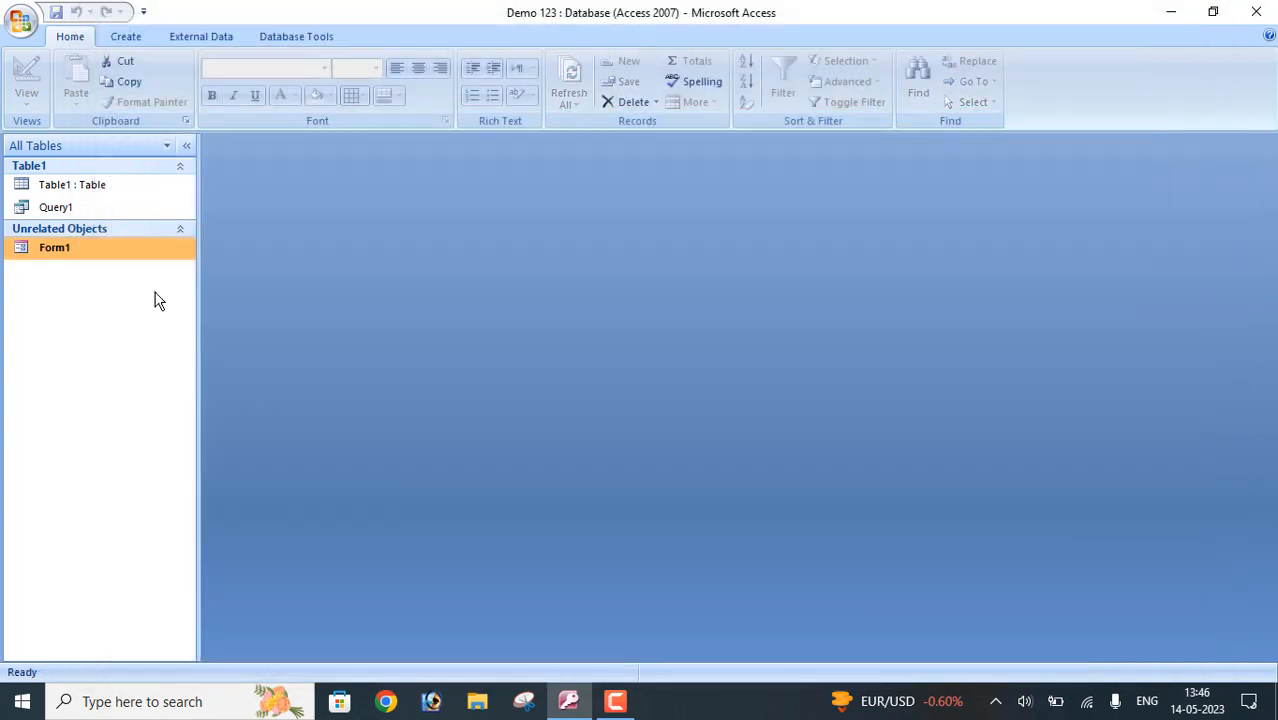
Step: Reopen Form1, move its window fully into view, and switch it to Design View
{"action": "right_click", "coordinate": [65, 248]}
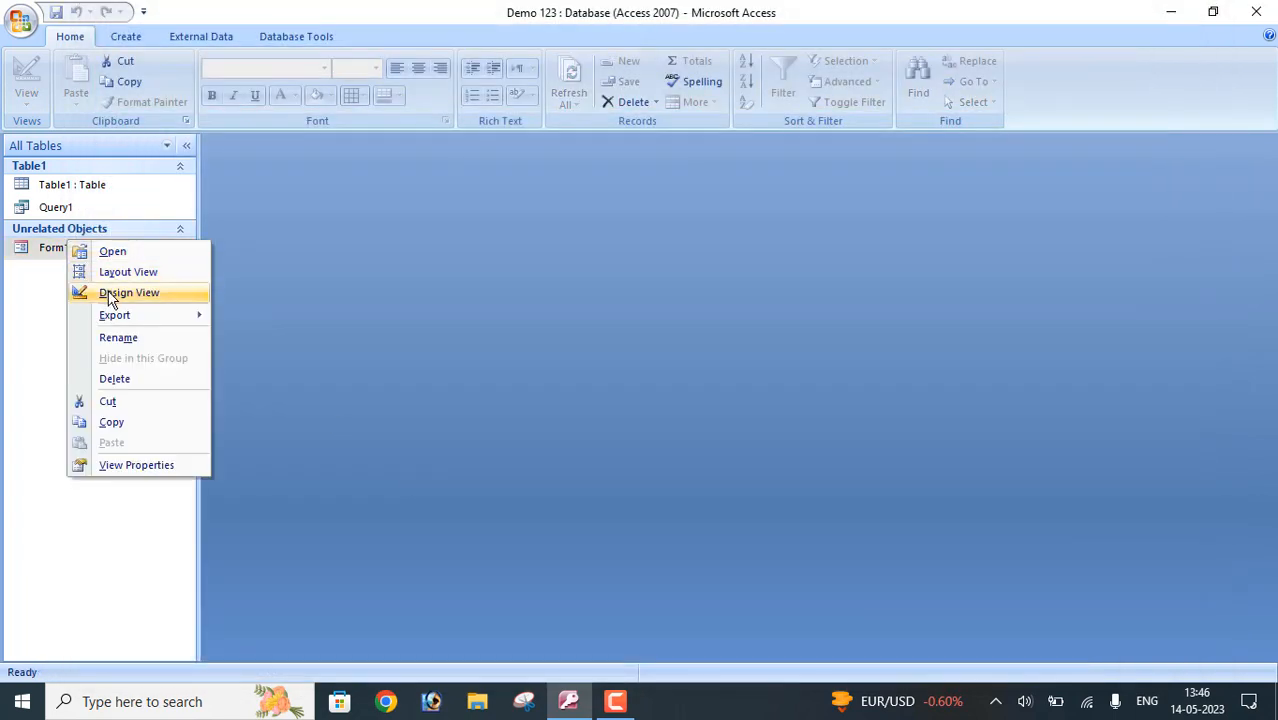
{"action": "left_click", "coordinate": [103, 260]}
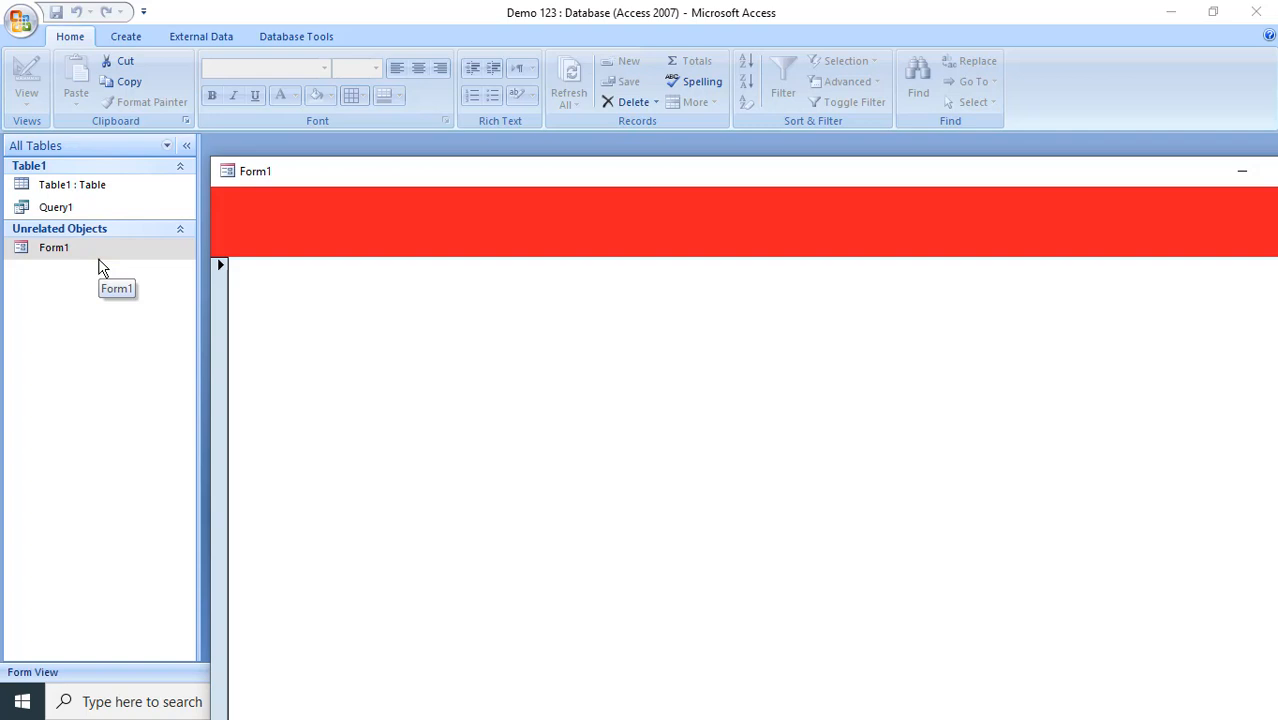
{"action": "left_click_drag", "start_coordinate": [650, 171], "coordinate": [491, 22]}
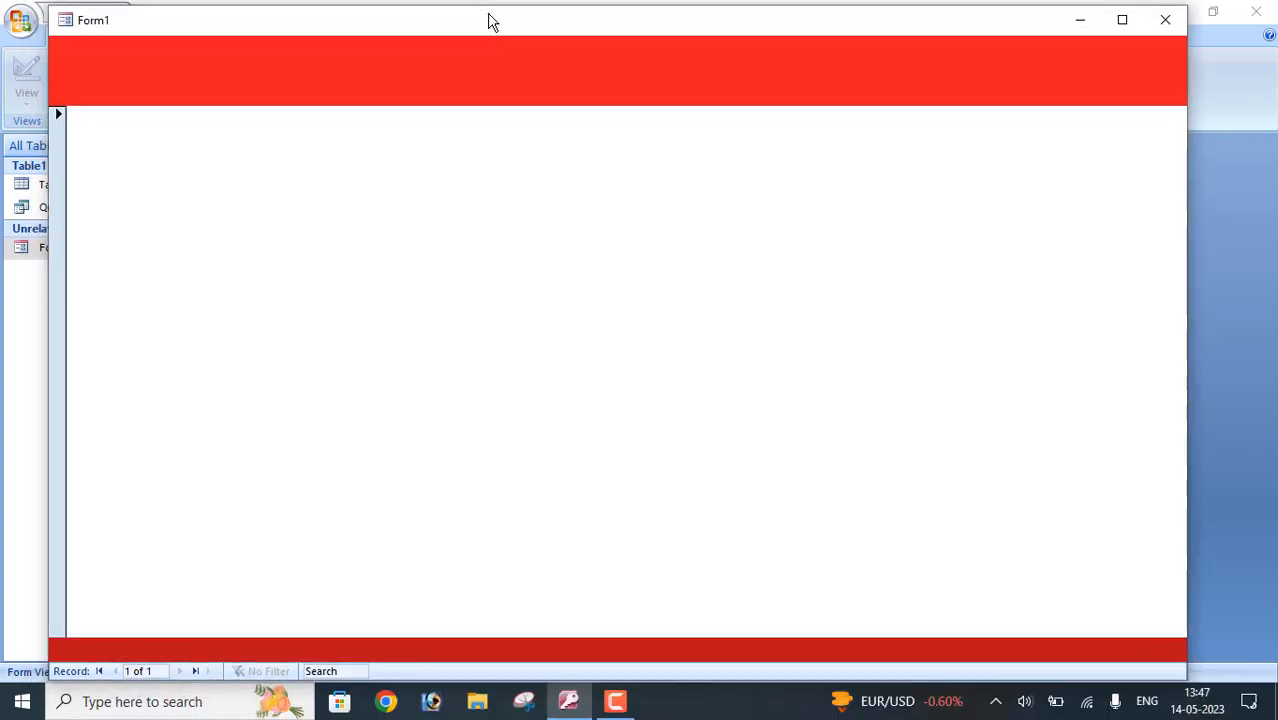
{"action": "right_click", "coordinate": [538, 159]}
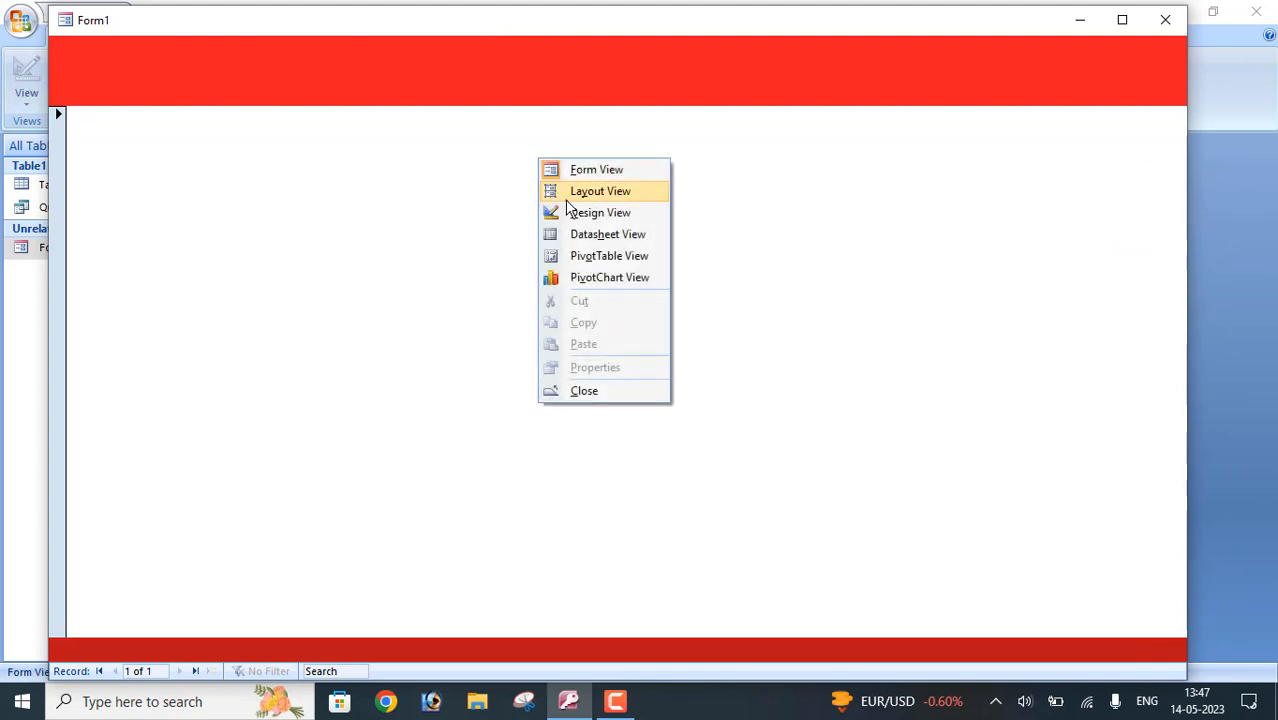
{"action": "left_click", "coordinate": [567, 214]}
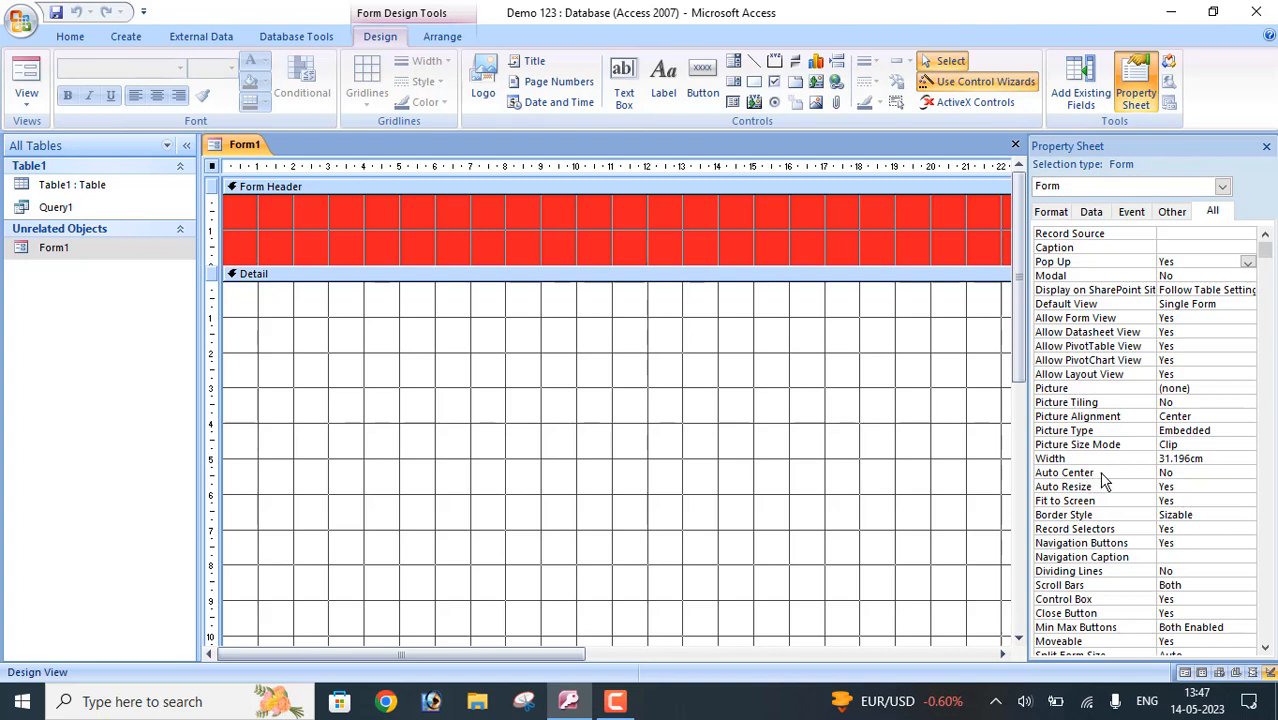
Step: Set the form's Auto Center property to Yes and Record Selectors to No
{"action": "double_click", "coordinate": [1188, 473]}
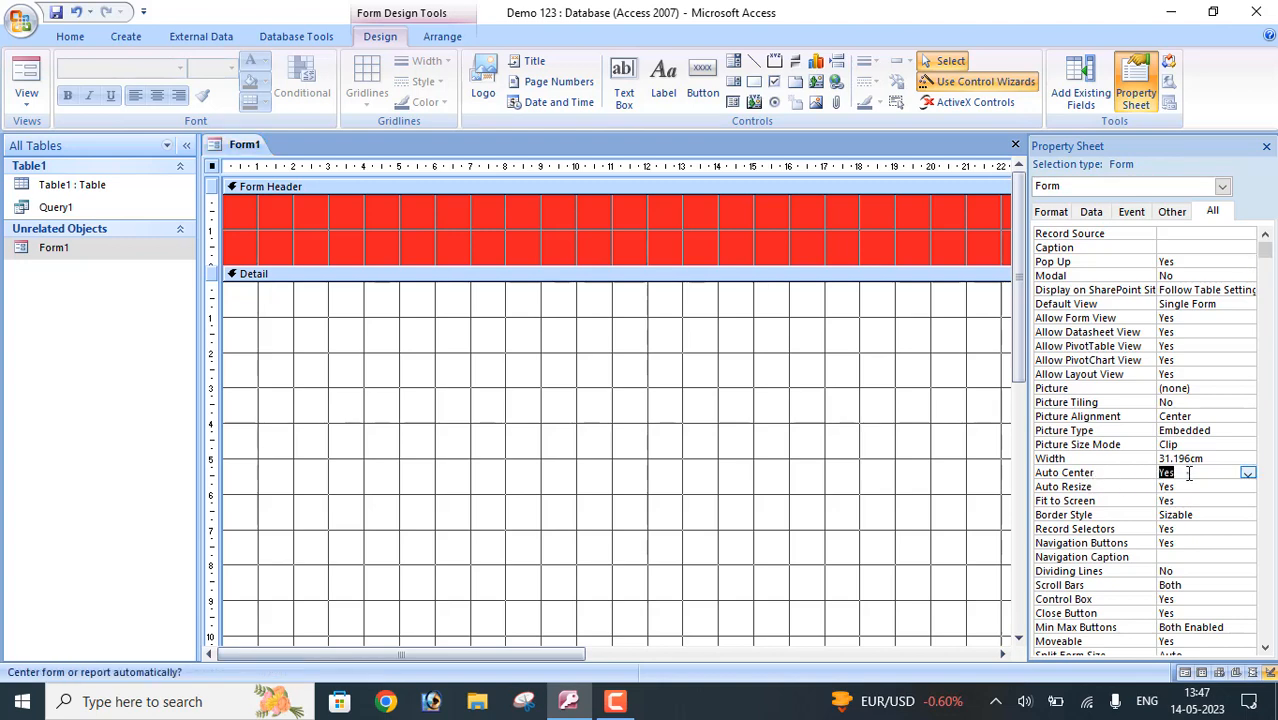
{"action": "left_click", "coordinate": [1113, 531]}
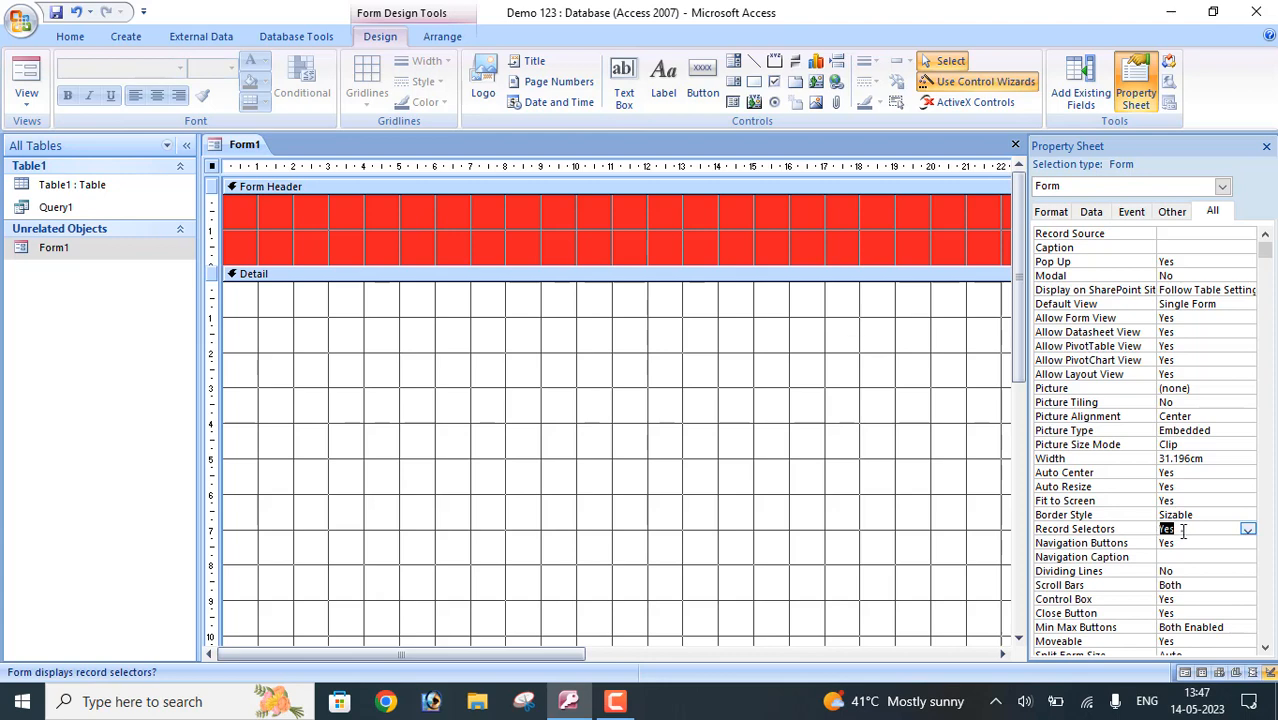
{"action": "left_click", "coordinate": [1172, 529]}
{"action": "left_click", "coordinate": [1247, 531]}
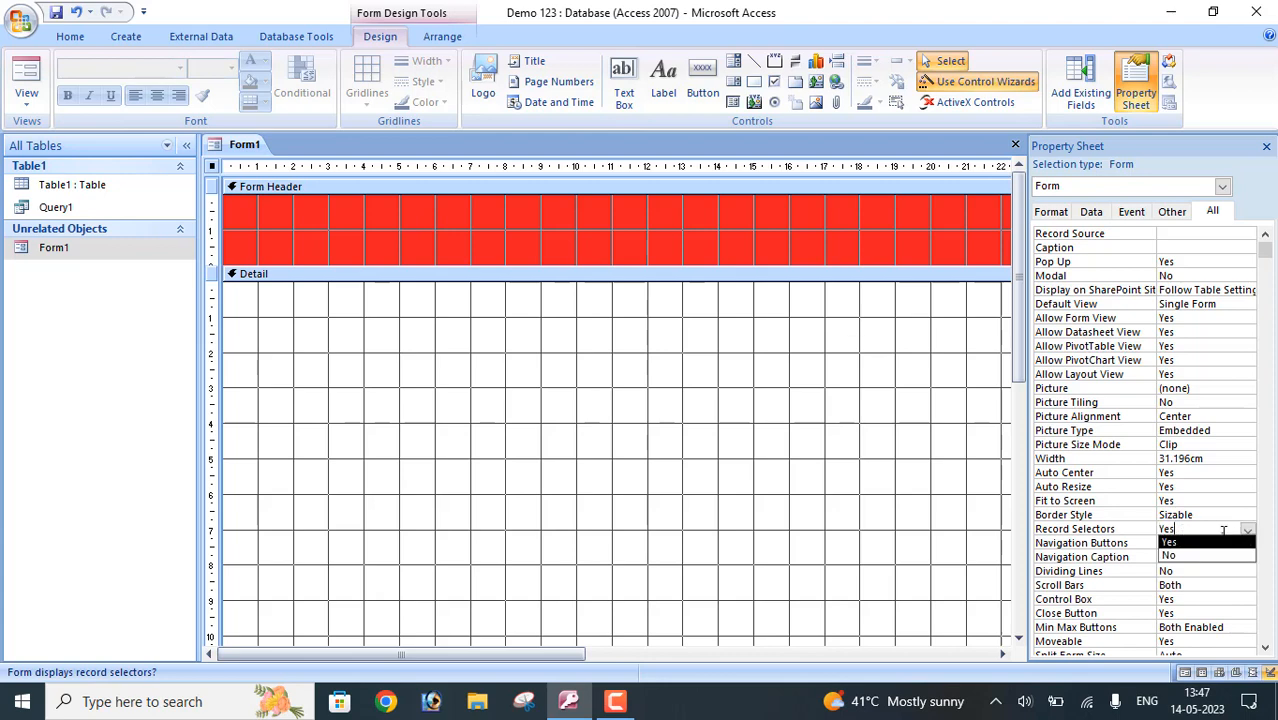
{"action": "left_click", "coordinate": [1204, 560]}
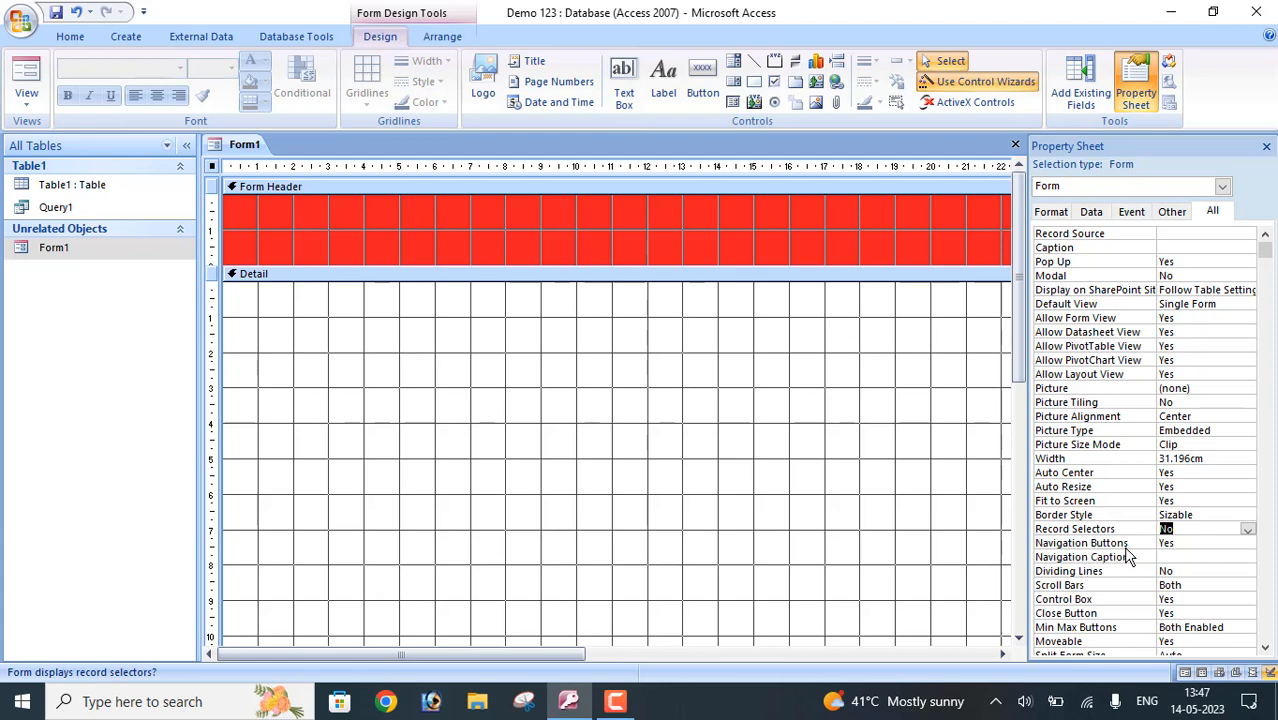
Step: Set the form's Navigation Buttons property to No and Scroll Bars to Neither
{"action": "left_click", "coordinate": [1186, 542]}
{"action": "left_click", "coordinate": [1247, 543]}
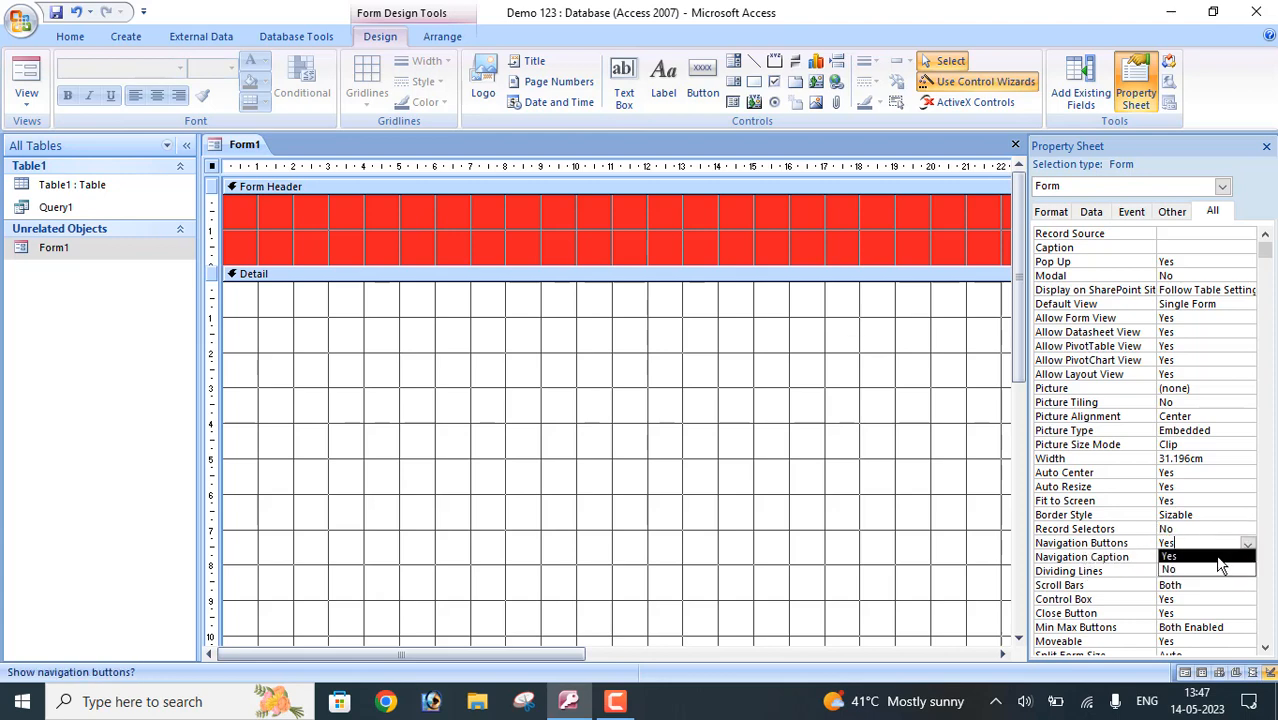
{"action": "left_click", "coordinate": [1197, 571]}
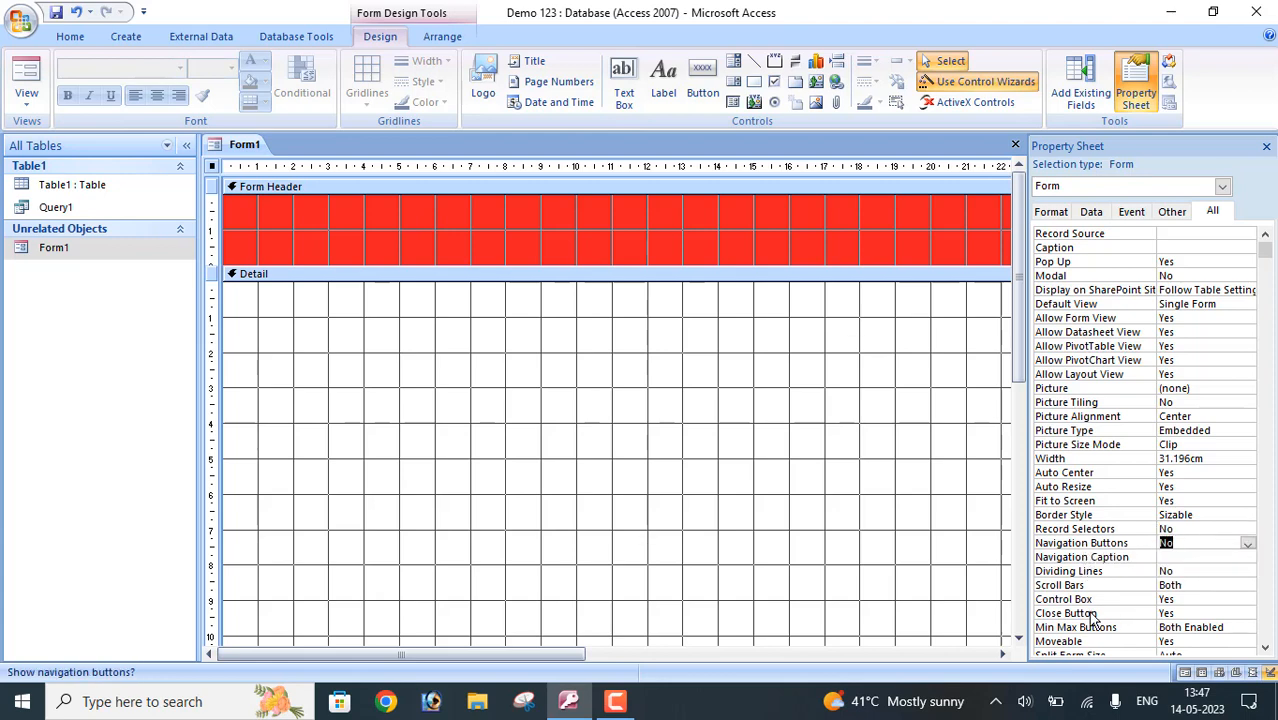
{"action": "left_click", "coordinate": [1186, 585]}
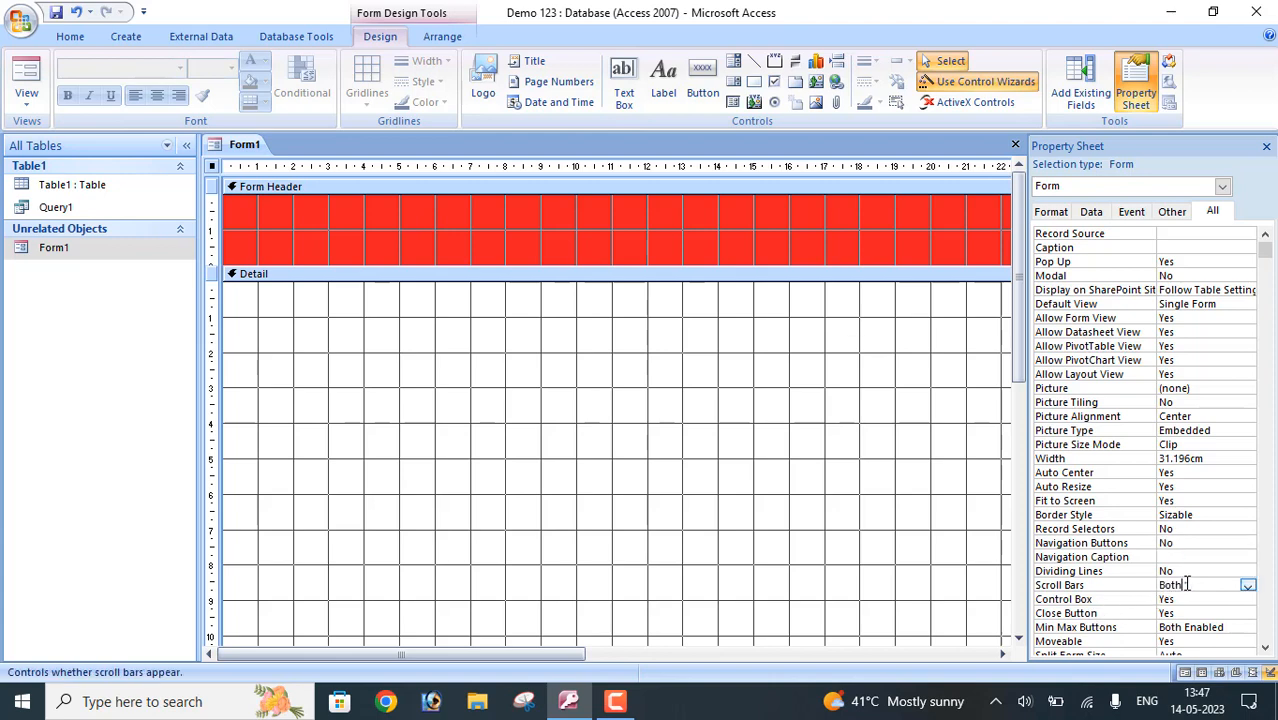
{"action": "left_click", "coordinate": [1247, 585]}
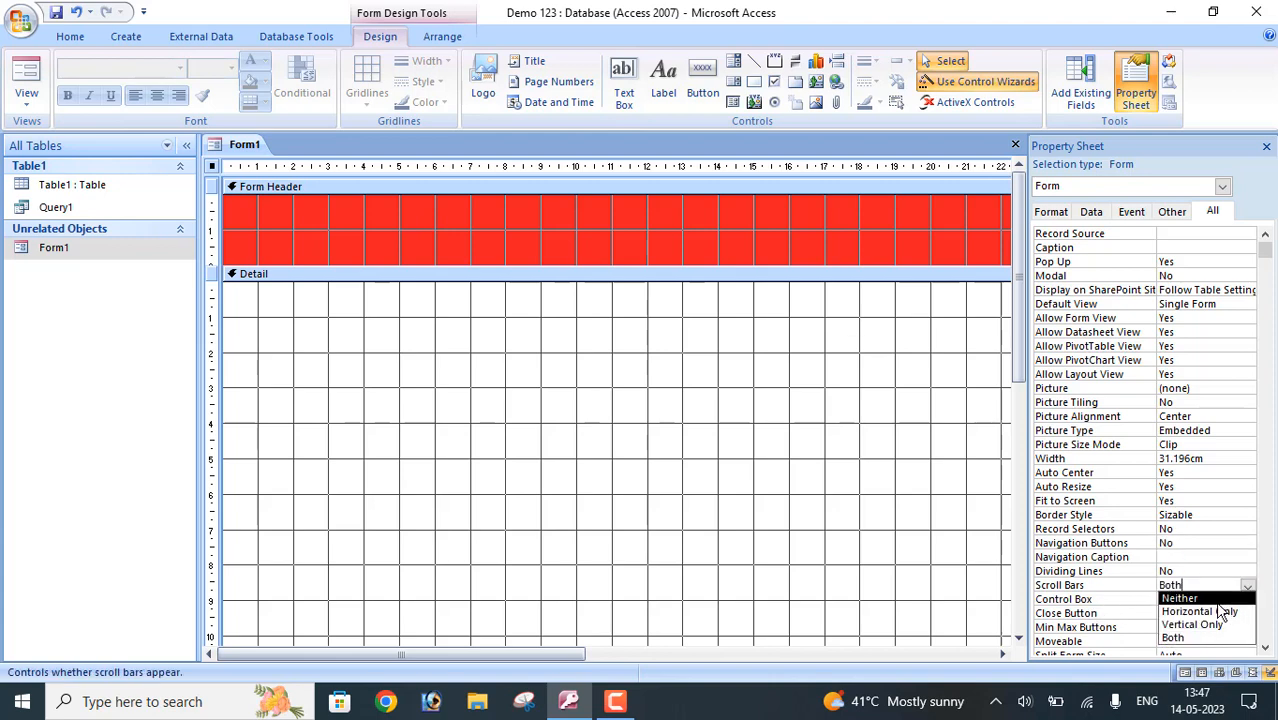
{"action": "left_click", "coordinate": [1218, 600]}
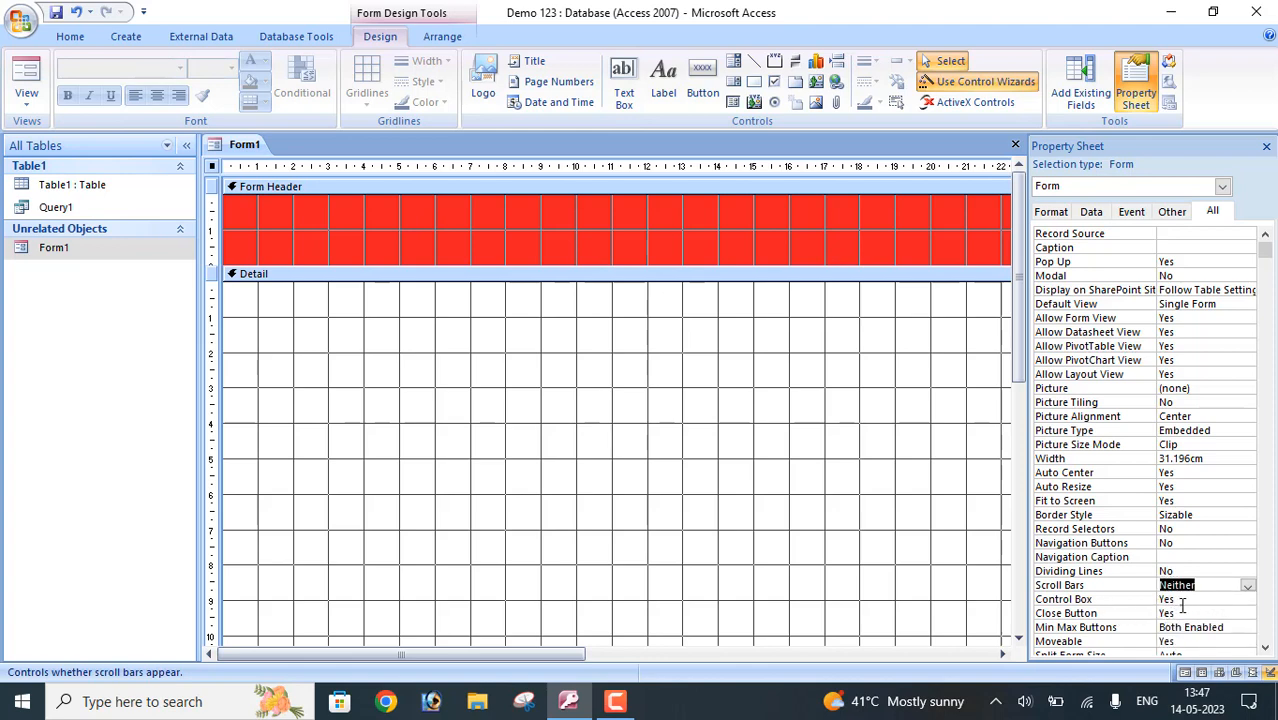
Step: Set the form's Control Box and Moveable properties to No
{"action": "left_click", "coordinate": [1195, 601]}
{"action": "left_click", "coordinate": [1248, 600]}
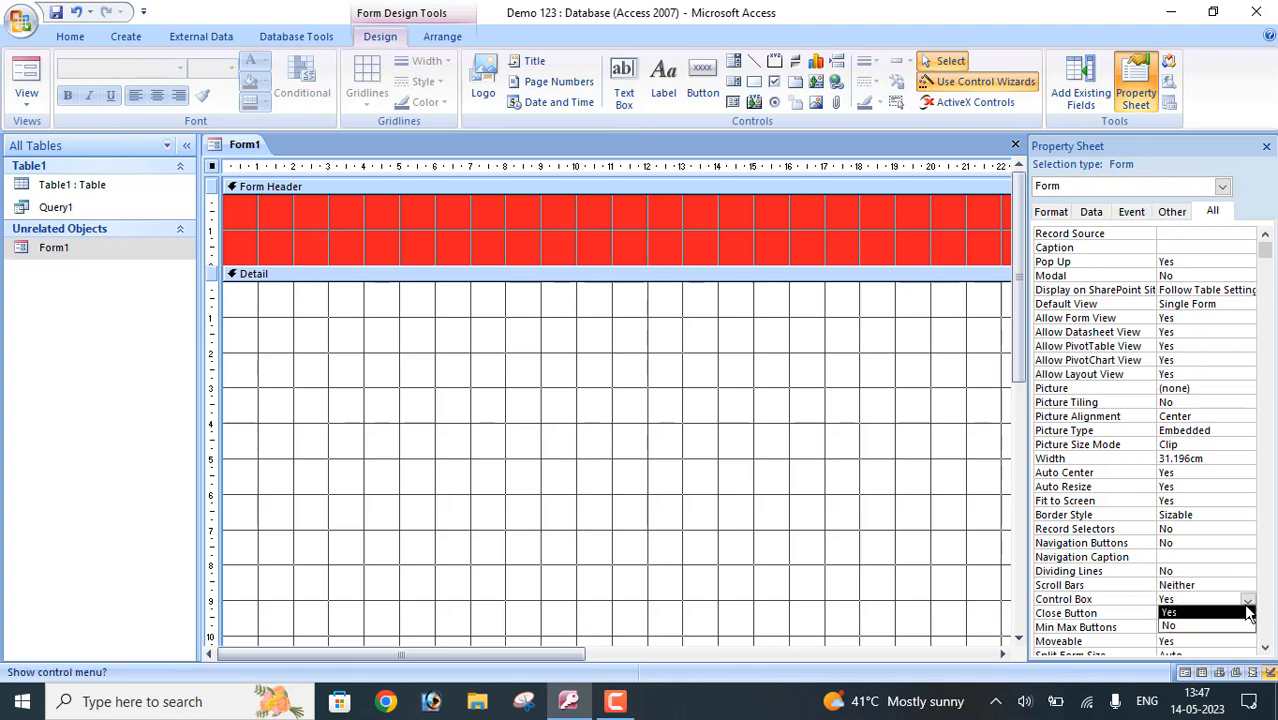
{"action": "left_click", "coordinate": [1218, 625]}
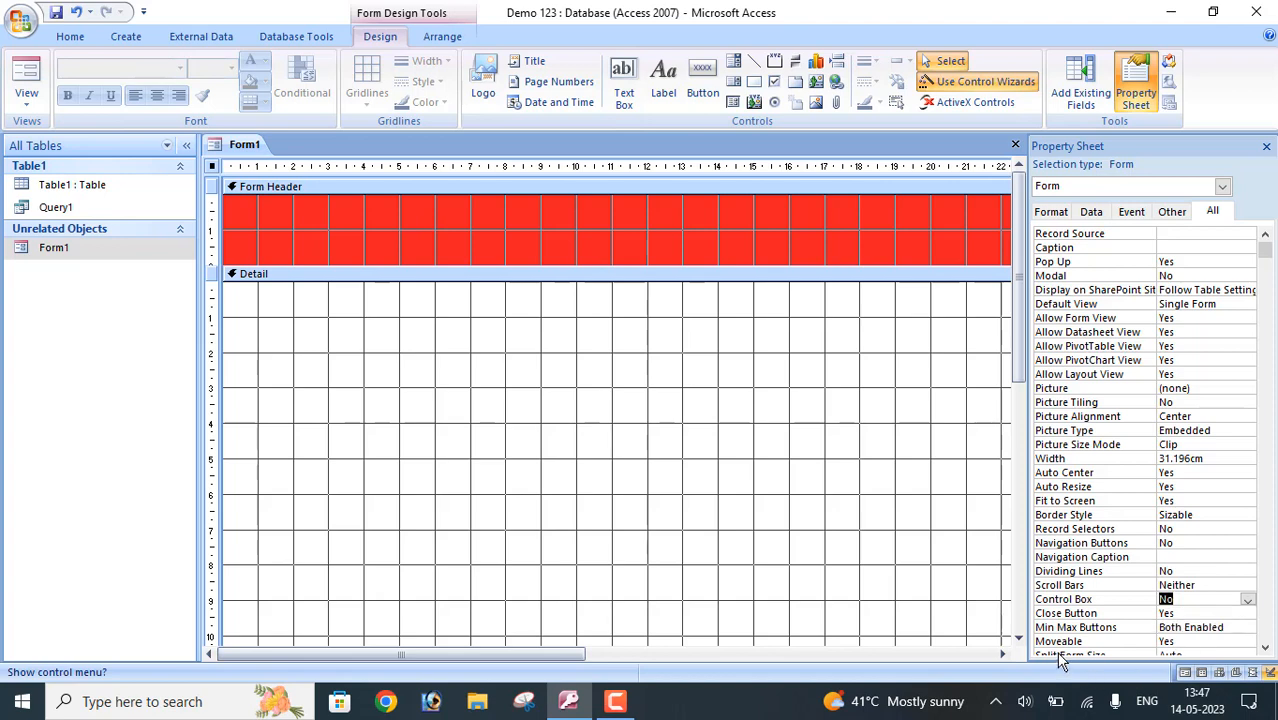
{"action": "left_click", "coordinate": [1180, 641]}
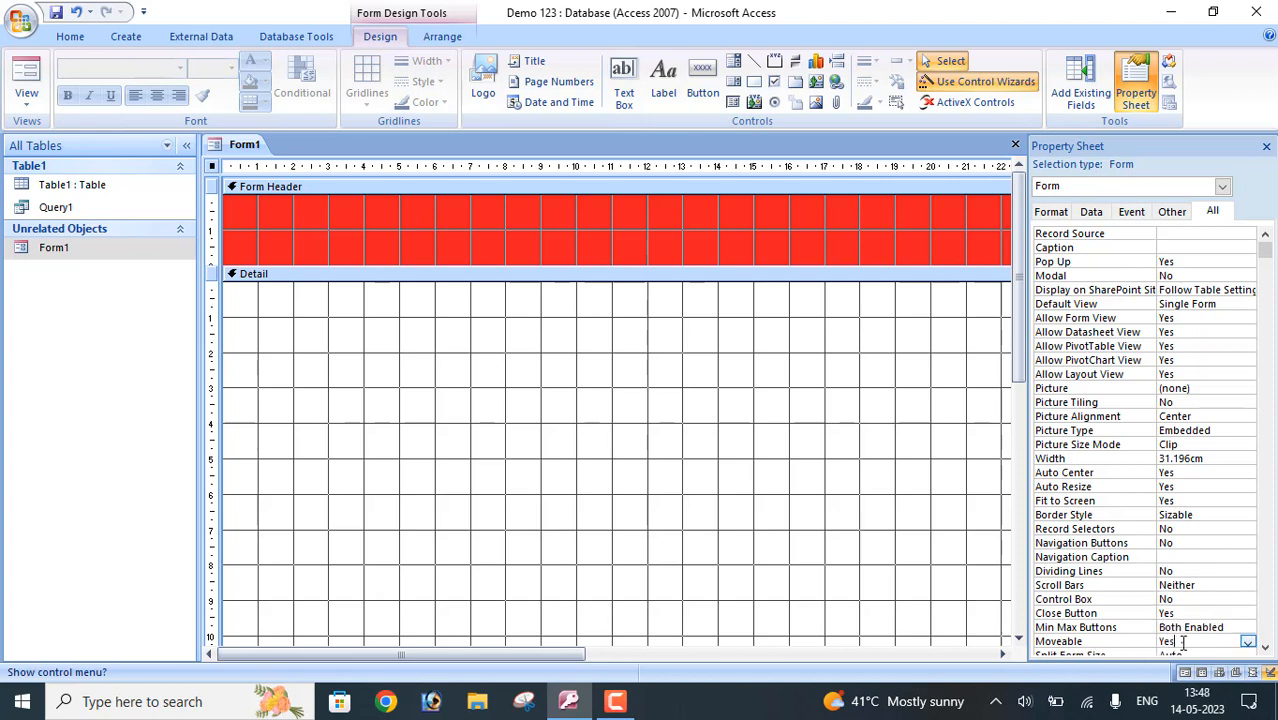
{"action": "left_click", "coordinate": [1247, 643]}
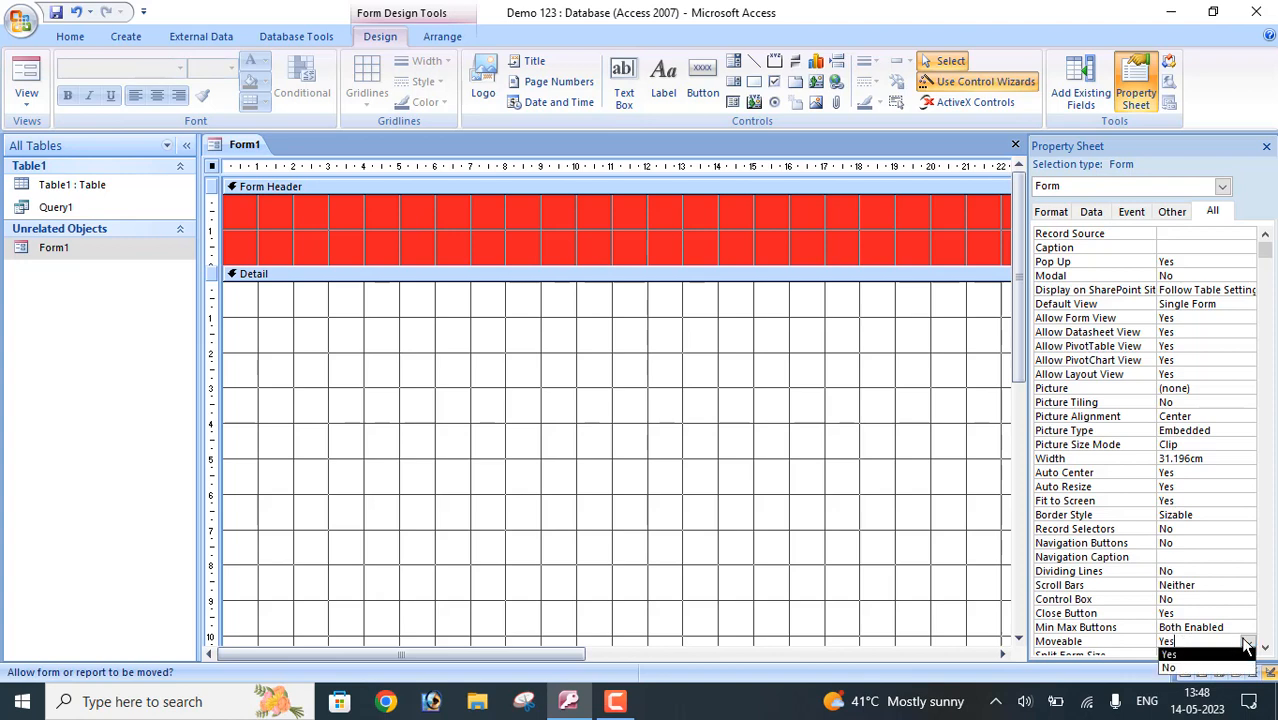
{"action": "left_click", "coordinate": [1203, 670]}
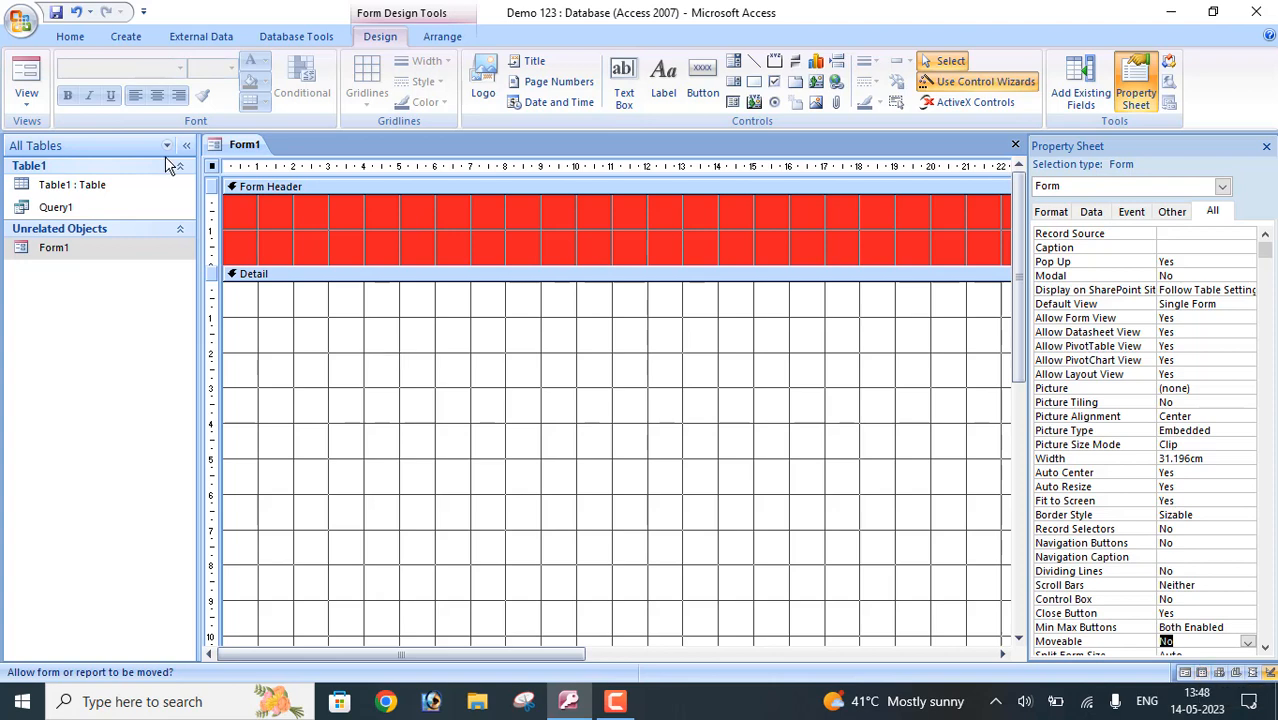
Step: Save and close Form1, and open it in Form View to check the property changes
{"action": "right_click", "coordinate": [243, 140]}
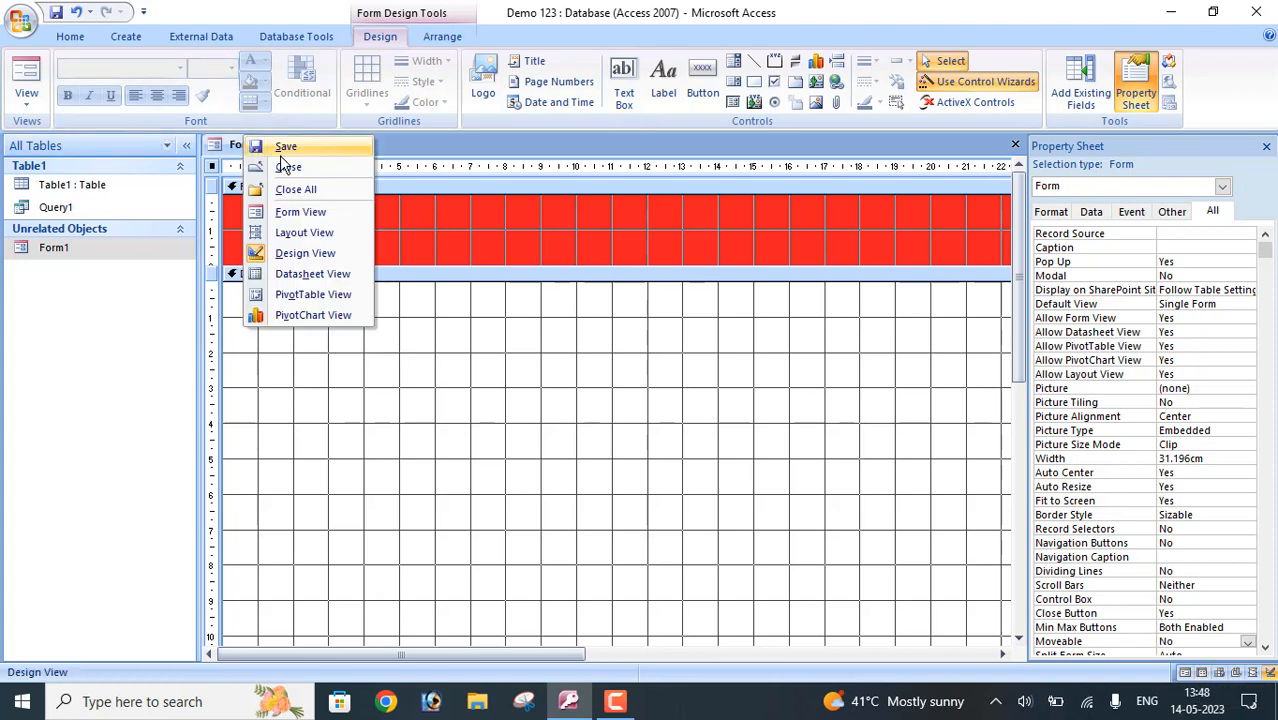
{"action": "left_click", "coordinate": [286, 152]}
{"action": "right_click", "coordinate": [254, 147]}
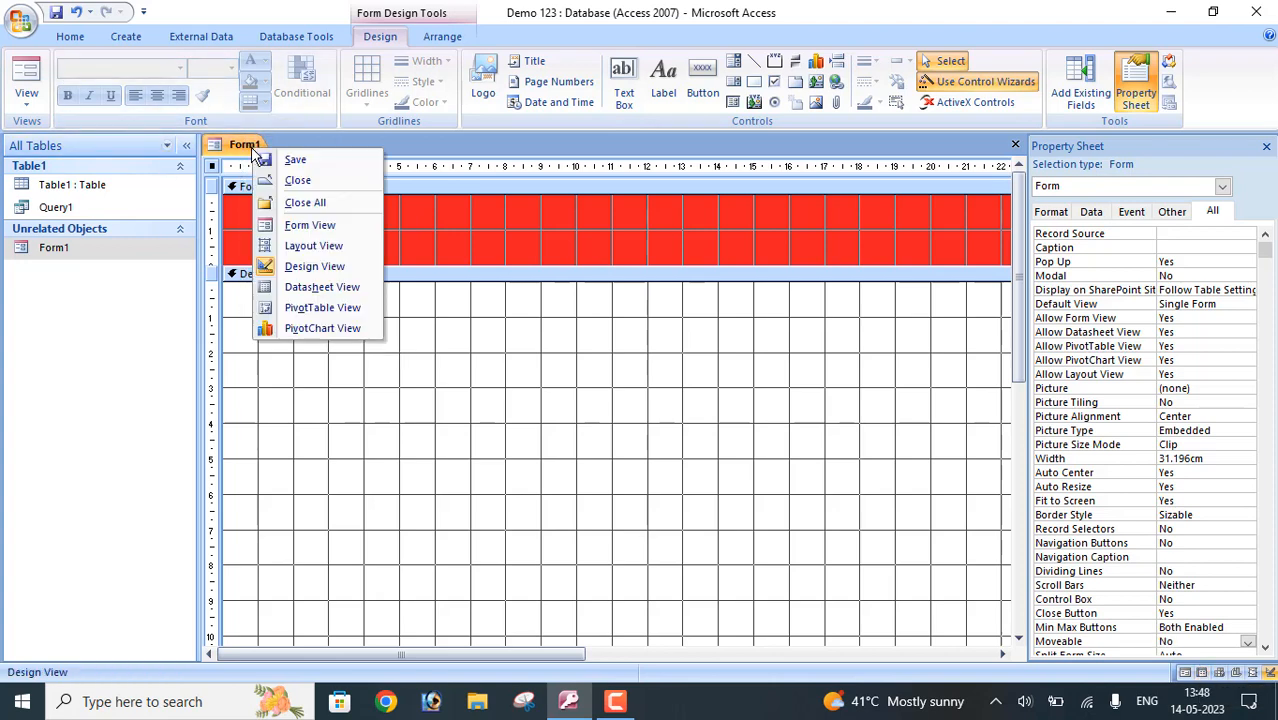
{"action": "left_click", "coordinate": [292, 181]}
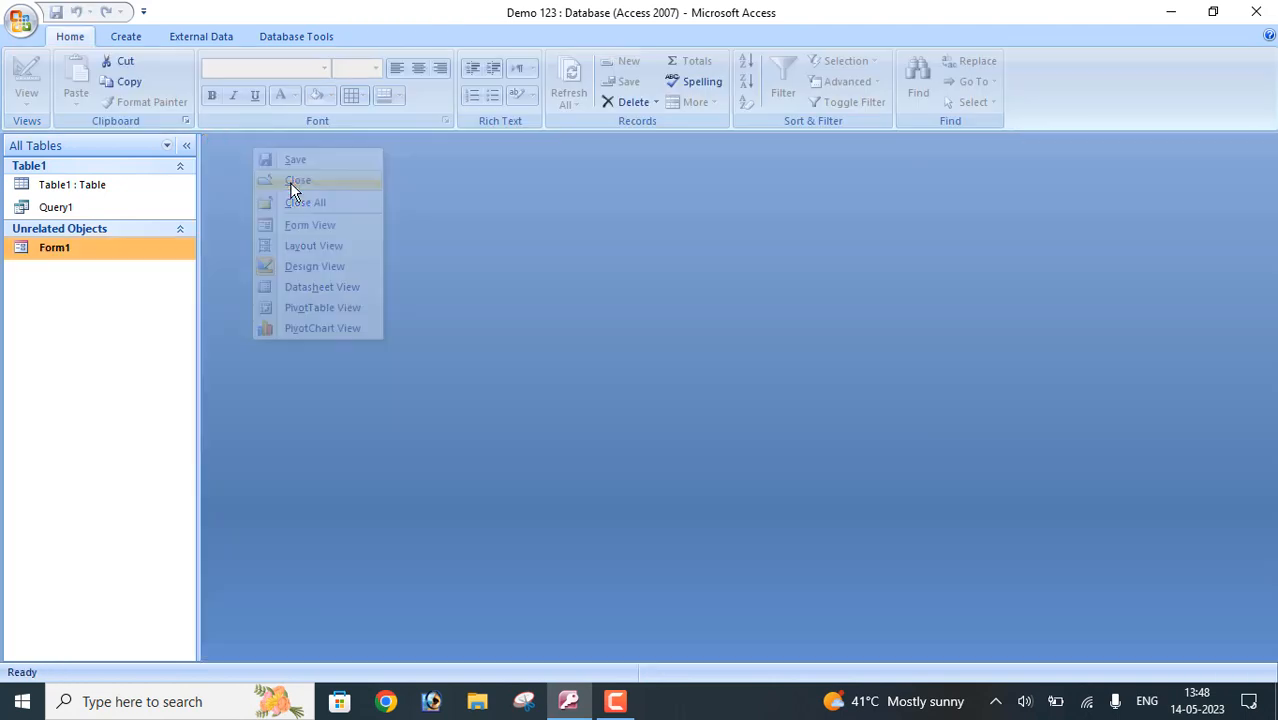
{"action": "right_click", "coordinate": [139, 248]}
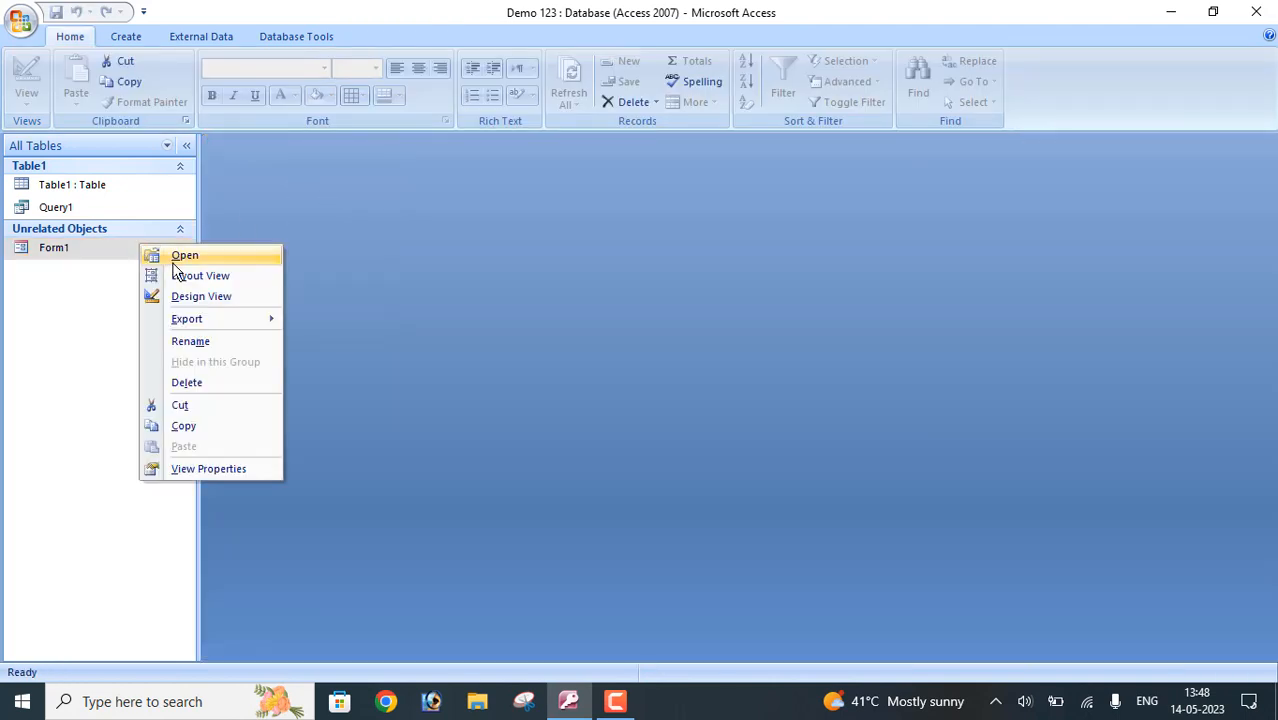
{"action": "left_click", "coordinate": [174, 262]}
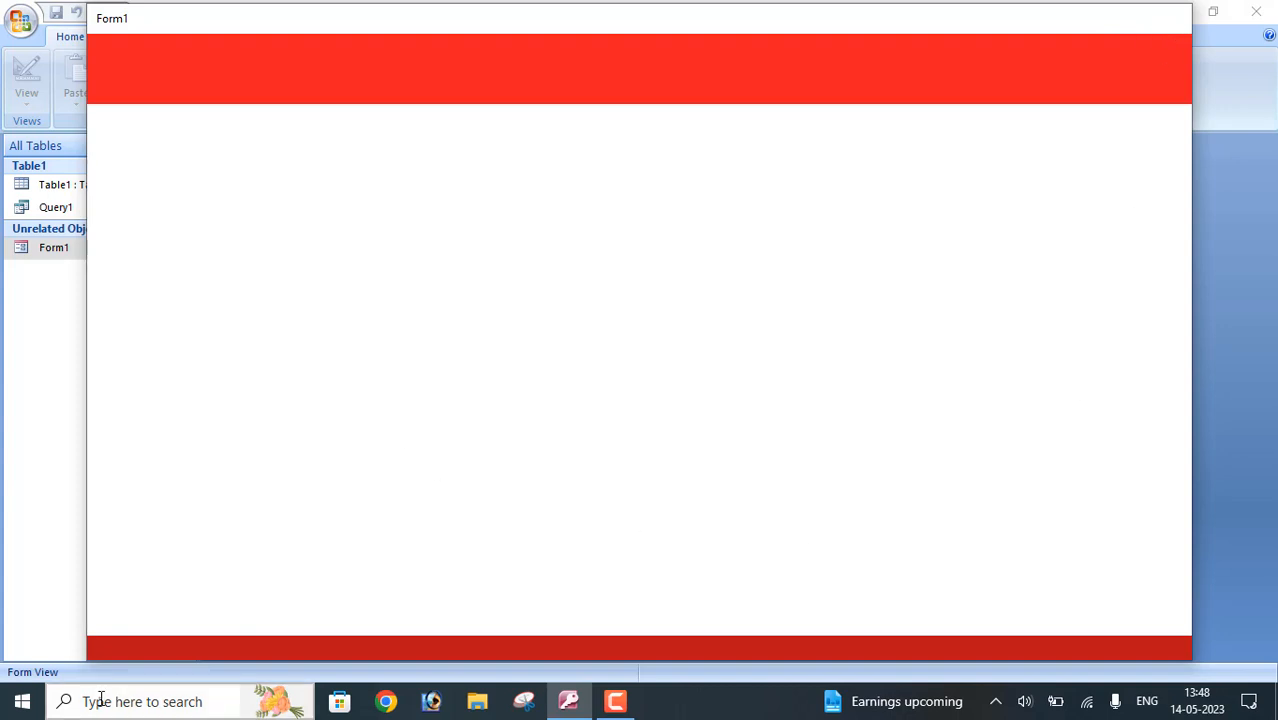
Step: Close the pop-up form, reopen Form1 in Design View, and increase the Form Header's height to about 2.3 cm
{"action": "right_click", "coordinate": [622, 305]}
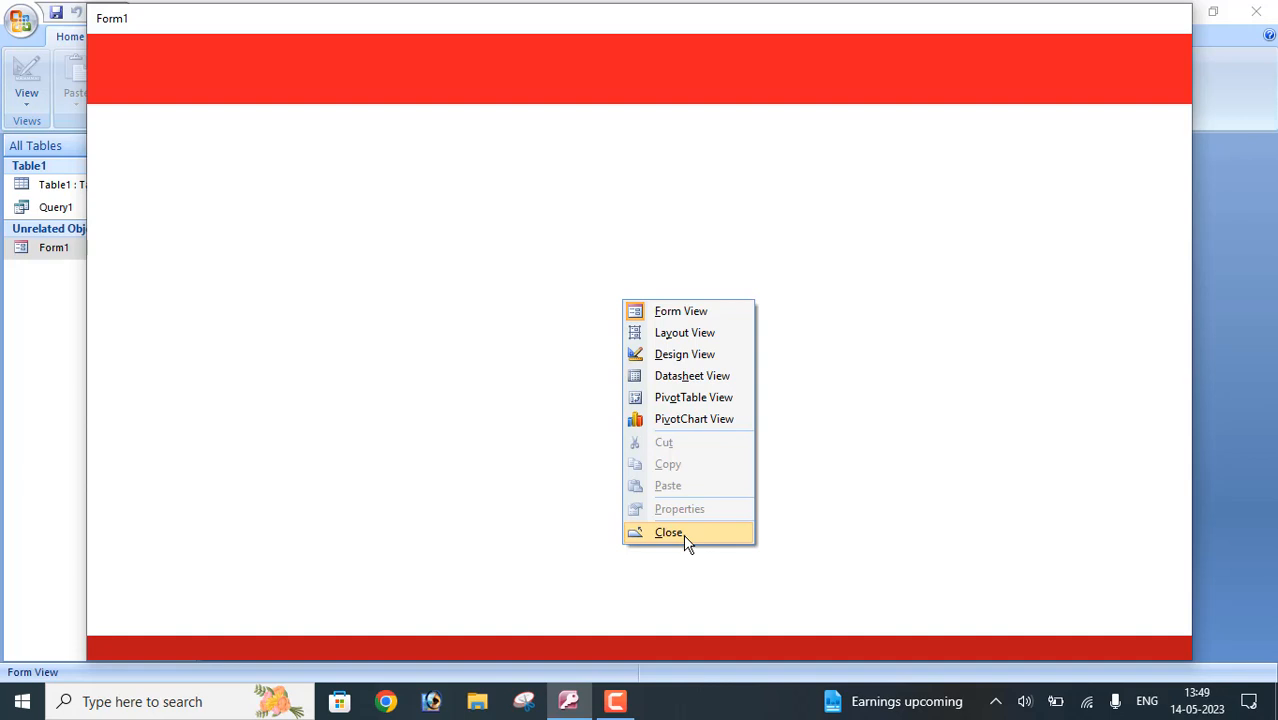
{"action": "left_click", "coordinate": [686, 541]}
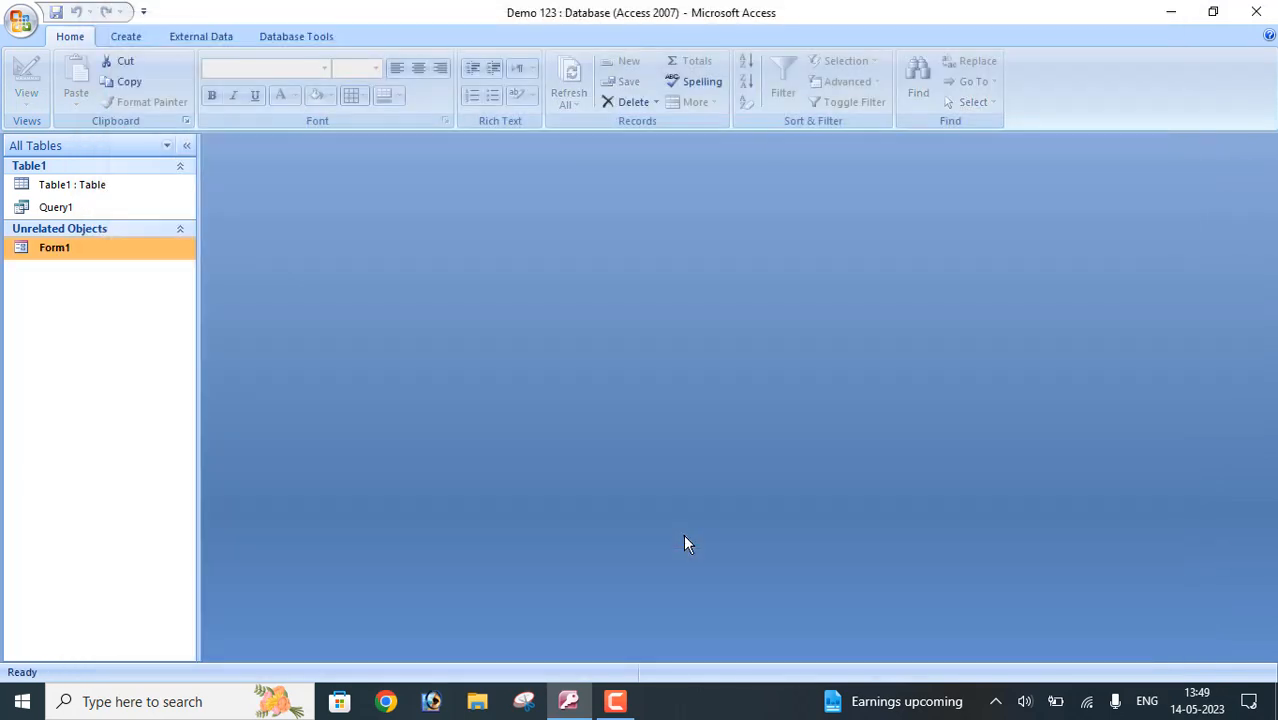
{"action": "right_click", "coordinate": [61, 247]}
{"action": "left_click", "coordinate": [107, 303]}
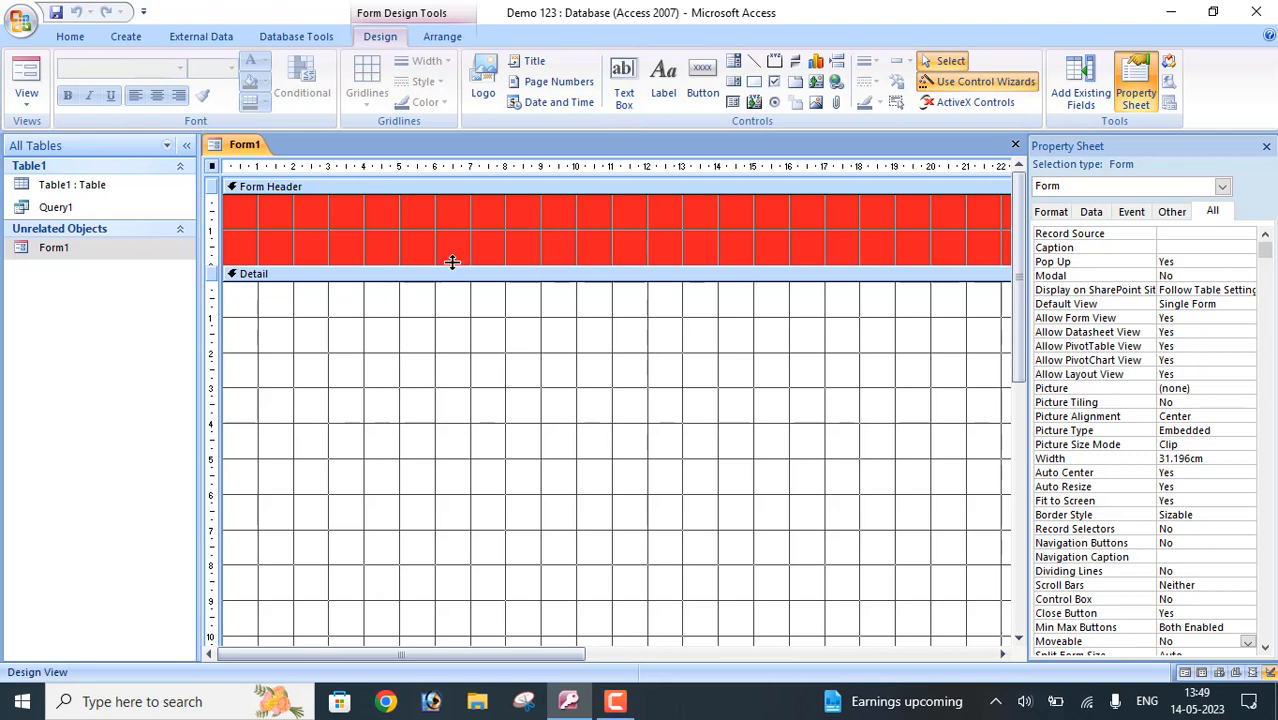
{"action": "left_click_drag", "start_coordinate": [452, 264], "coordinate": [451, 274]}
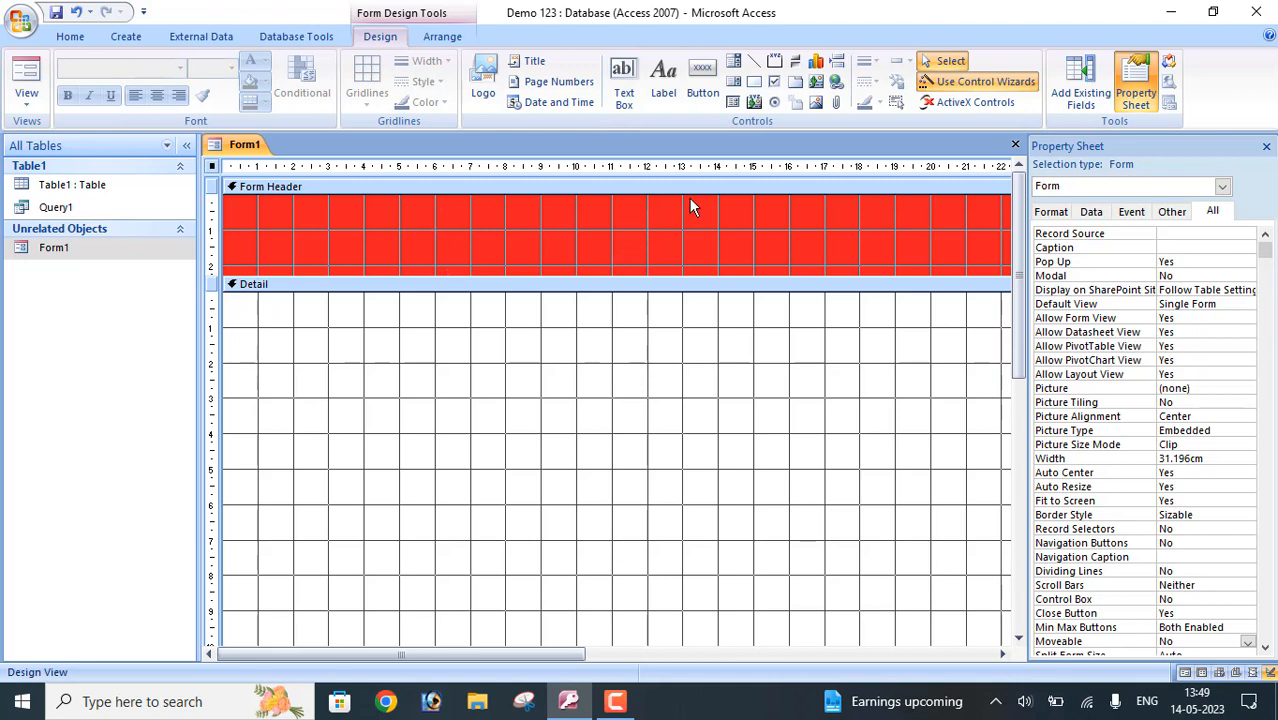
Step: Add a label reading "SHUBHI COMPUTER EDUCATION CENTER" to the Form Header and save the form
{"action": "left_click", "coordinate": [662, 97]}
{"action": "left_click", "coordinate": [410, 222]}
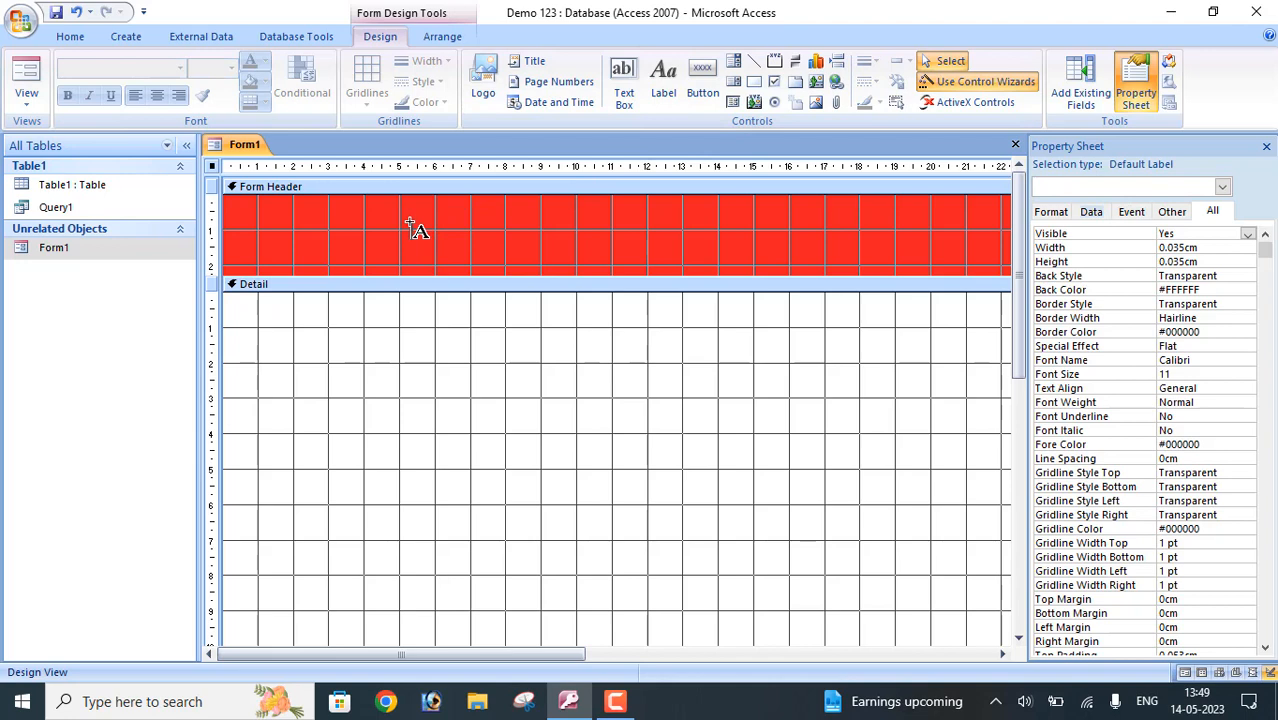
{"action": "key", "text": "Caps_Lock"}
{"action": "type", "text": "SAUBHI"}
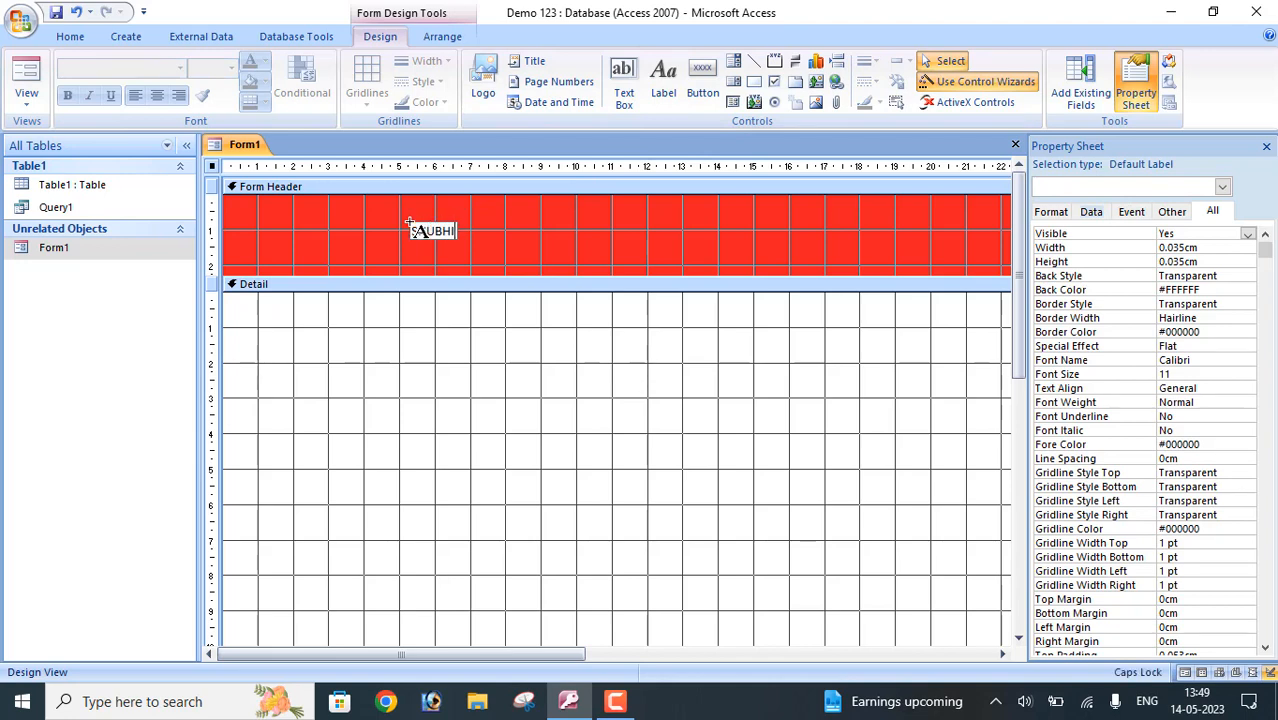
{"action": "type", "text": " COMPUTE"}
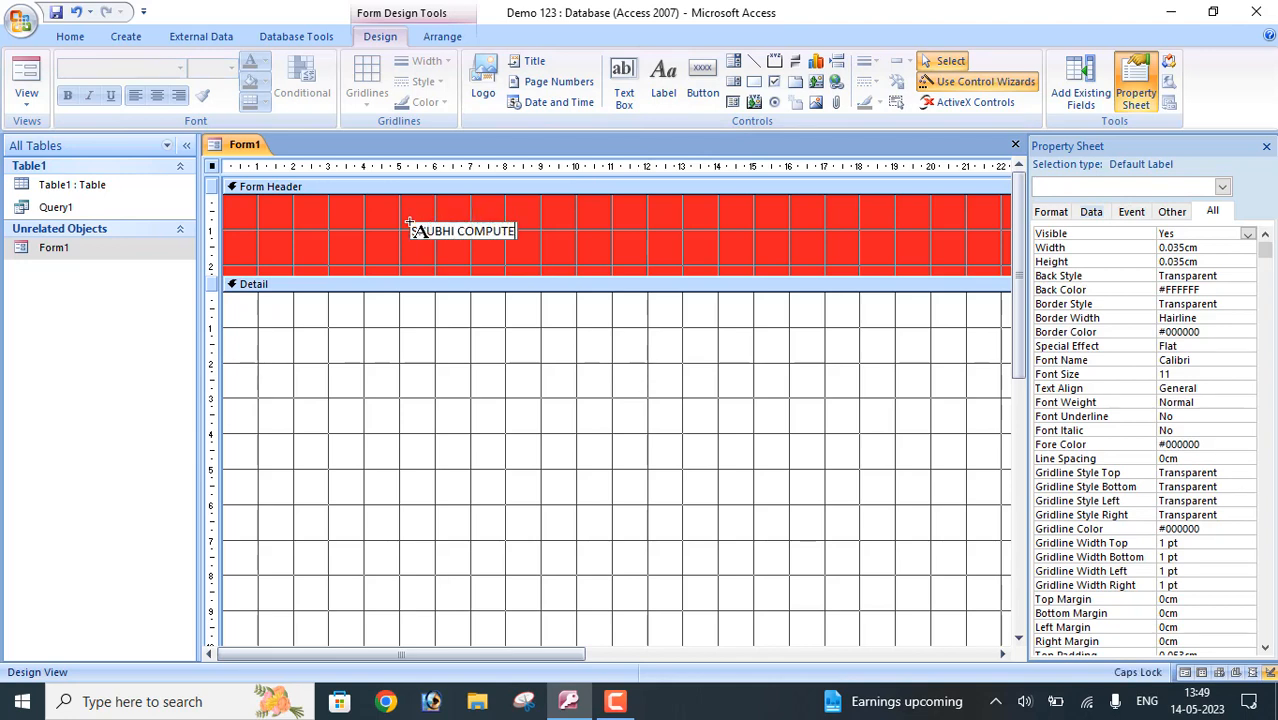
{"action": "type", "text": "R EDUCATION"}
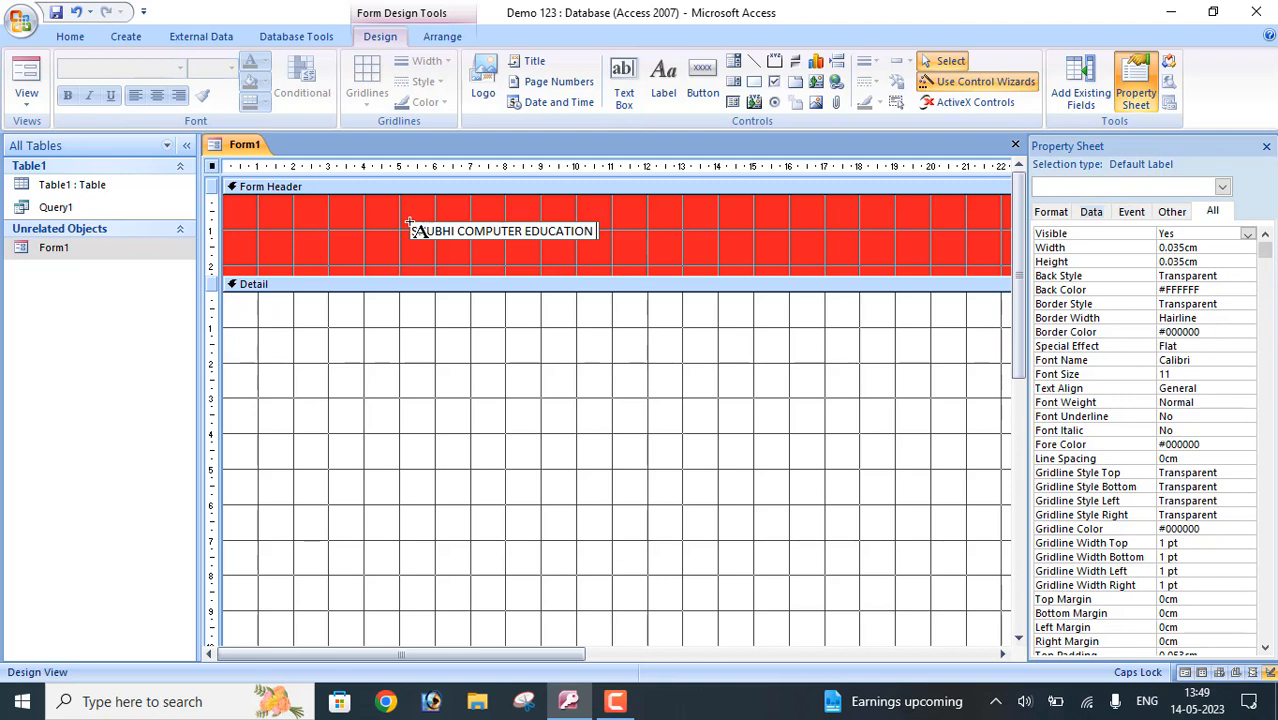
{"action": "type", "text": "CENTER"}
{"action": "left_click", "coordinate": [57, 12]}
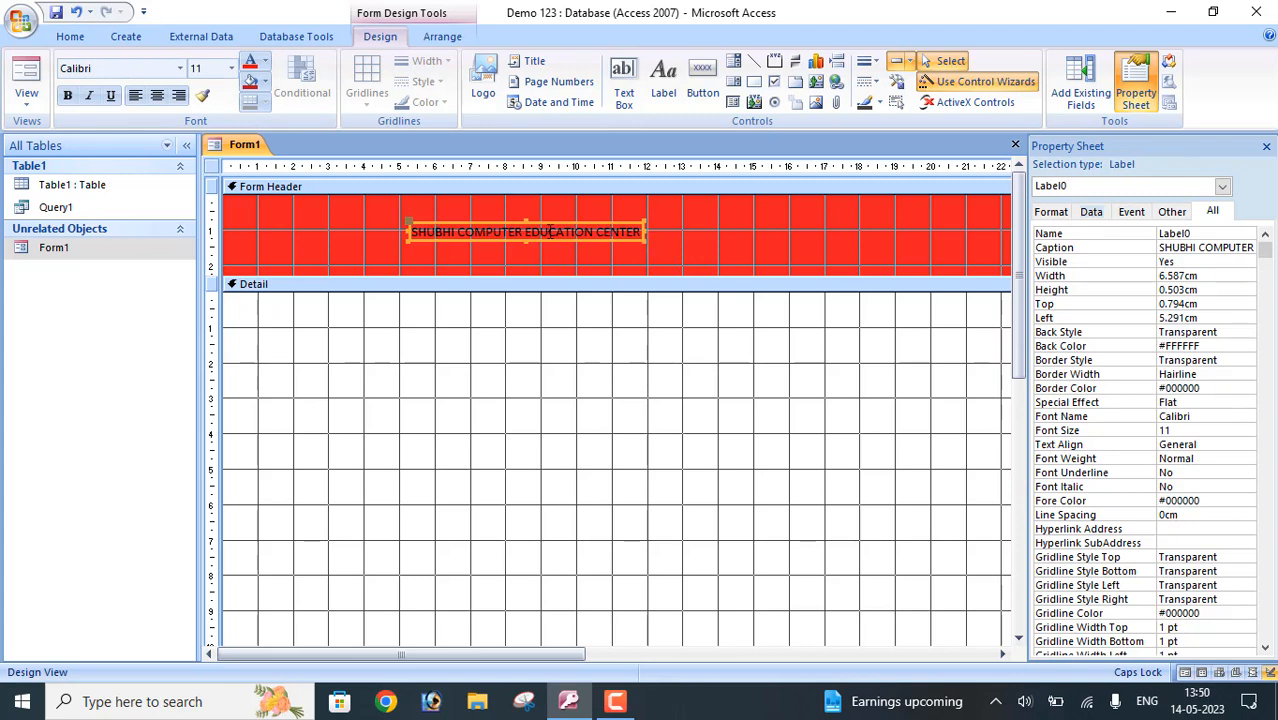
Step: Stretch the title label across the full header to about 30.9 cm wide and 1.3 cm high, starting at the header's top edge
{"action": "left_click_drag", "start_coordinate": [404, 246], "coordinate": [212, 240]}
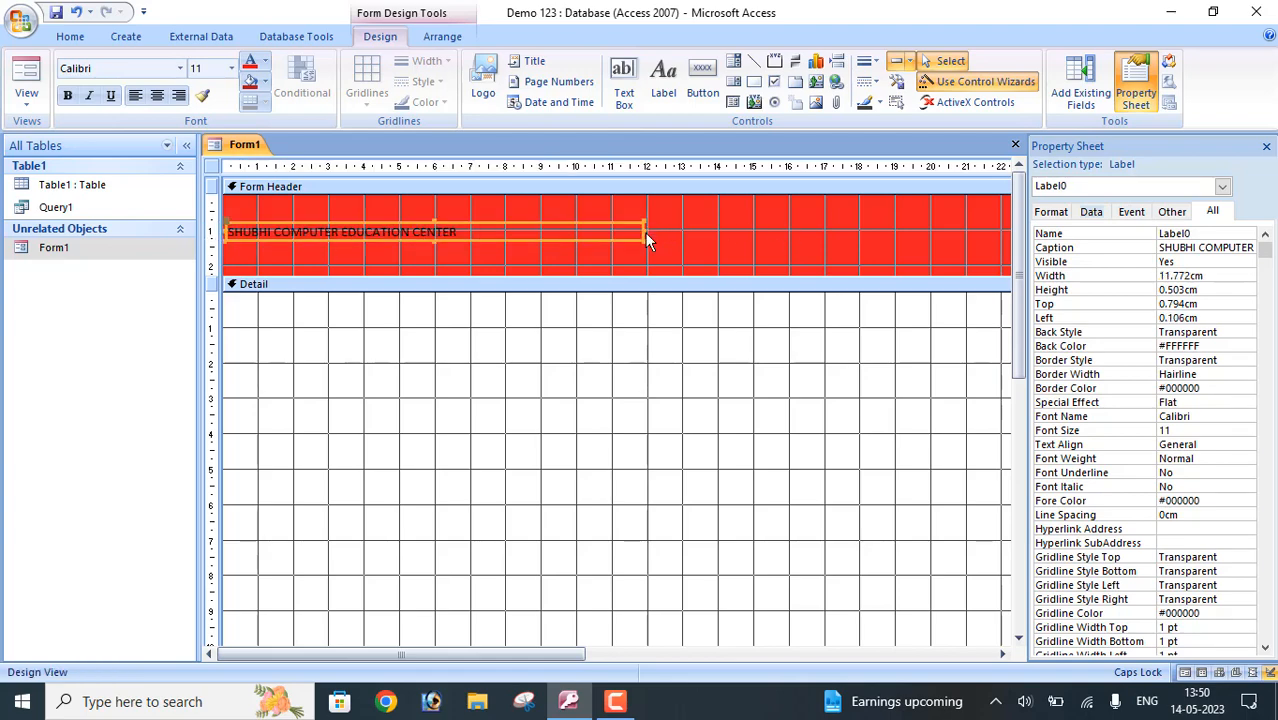
{"action": "left_click_drag", "start_coordinate": [644, 240], "coordinate": [831, 283]}
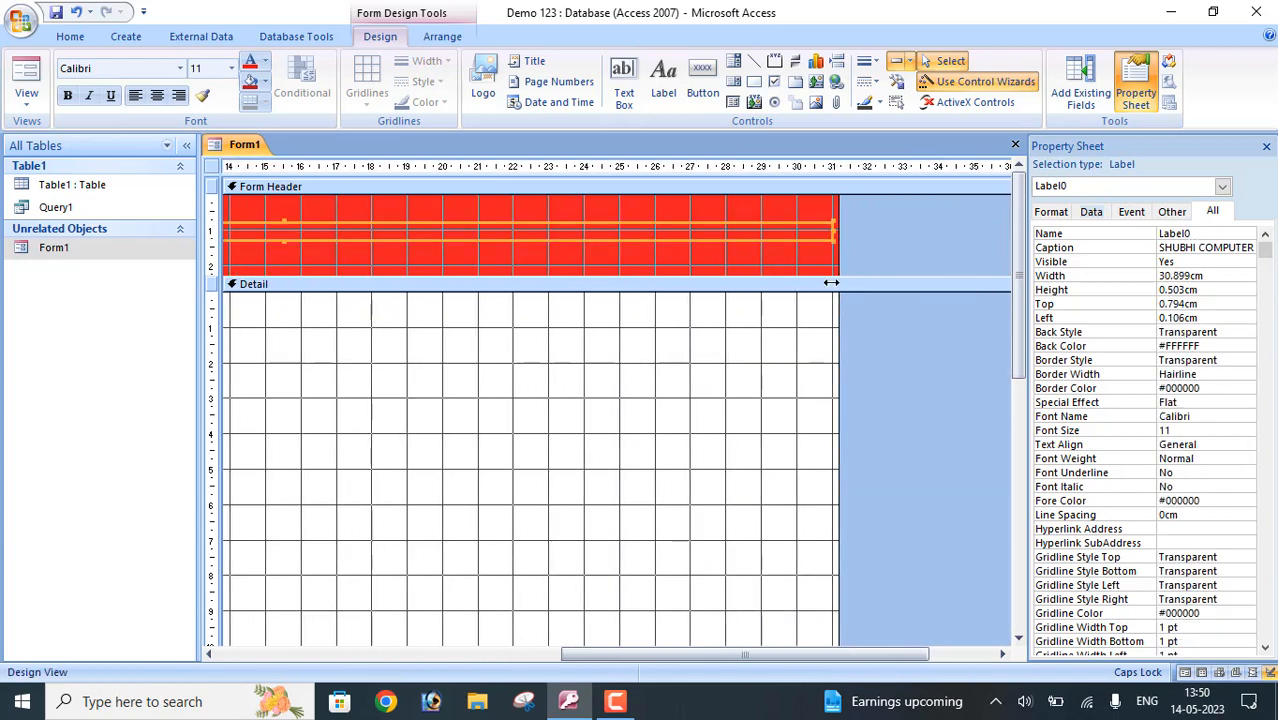
{"action": "left_click_drag", "start_coordinate": [815, 655], "coordinate": [280, 616]}
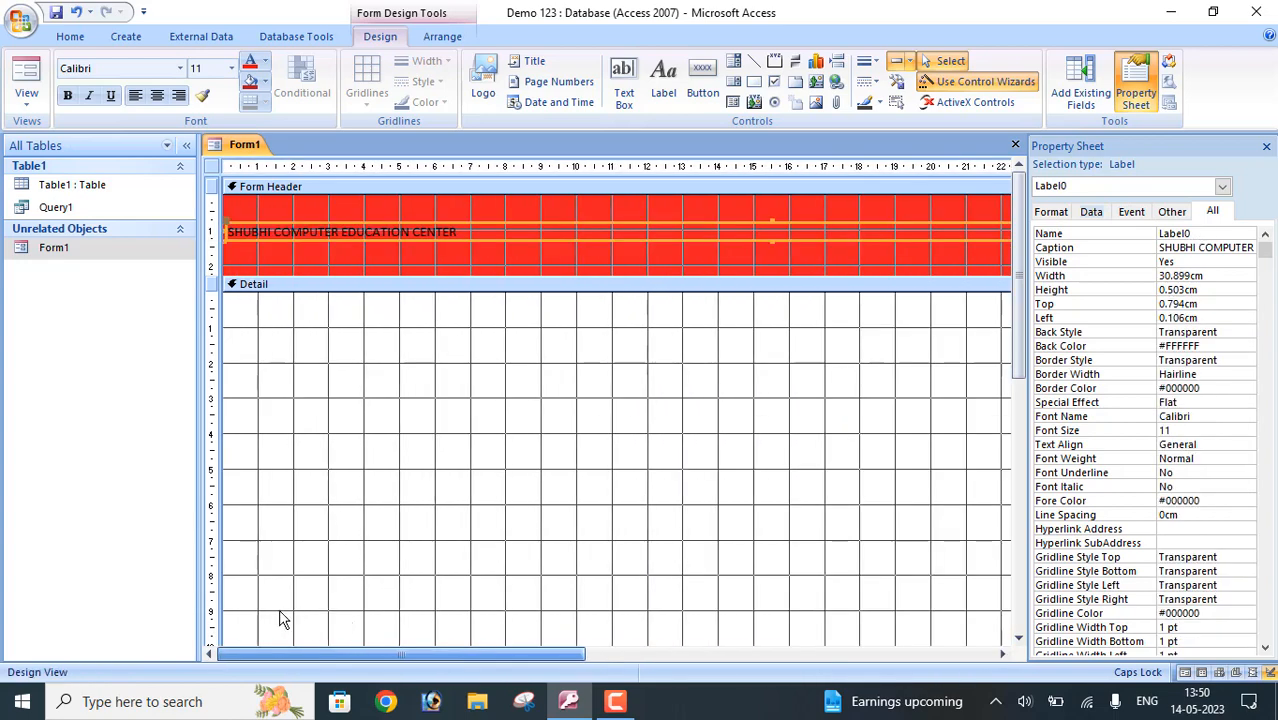
{"action": "left_click_drag", "start_coordinate": [774, 222], "coordinate": [778, 181]}
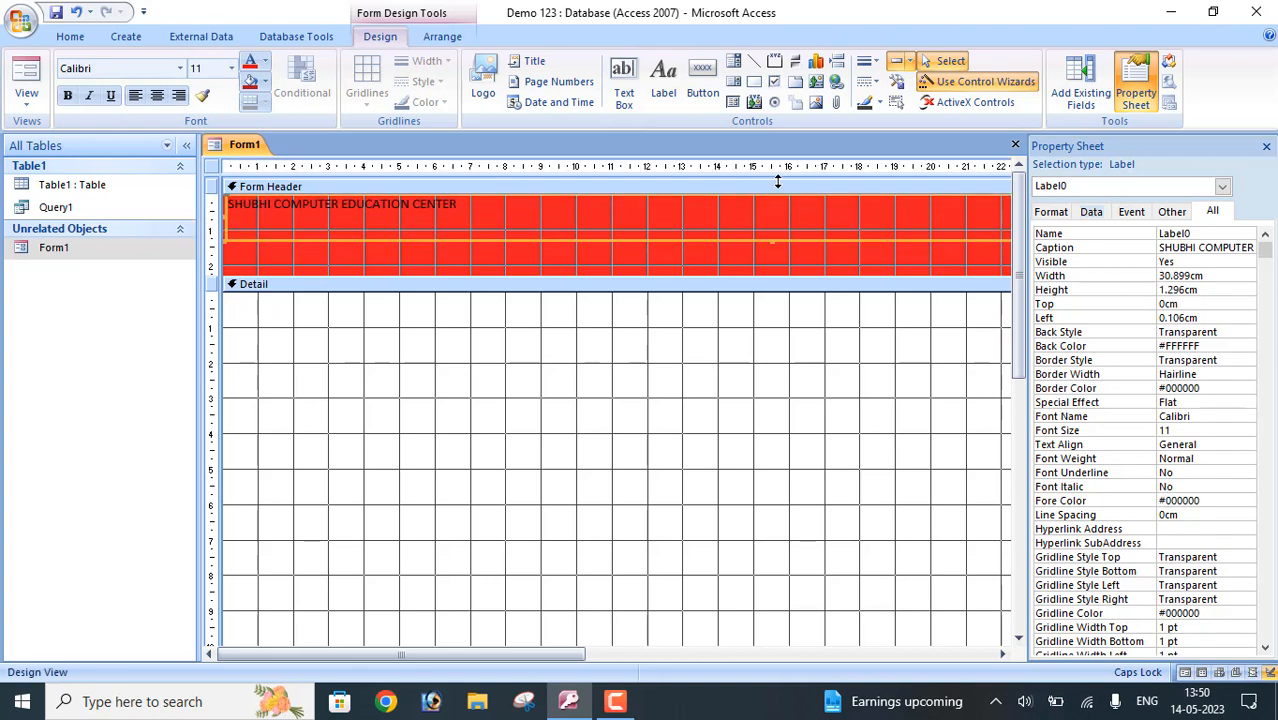
Step: Set the title label's font size to 20 and make its text bold and italic
{"action": "left_click", "coordinate": [408, 206]}
{"action": "left_click_drag", "start_coordinate": [479, 206], "coordinate": [82, 210]}
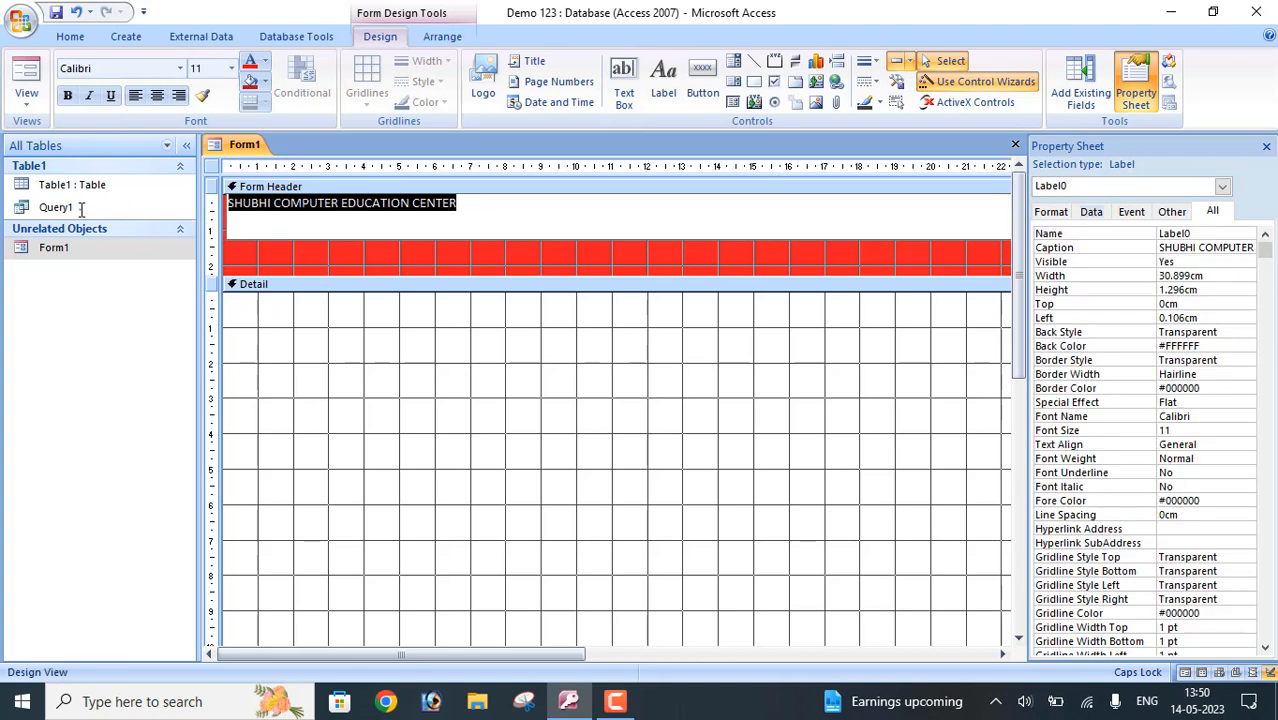
{"action": "left_click", "coordinate": [231, 70]}
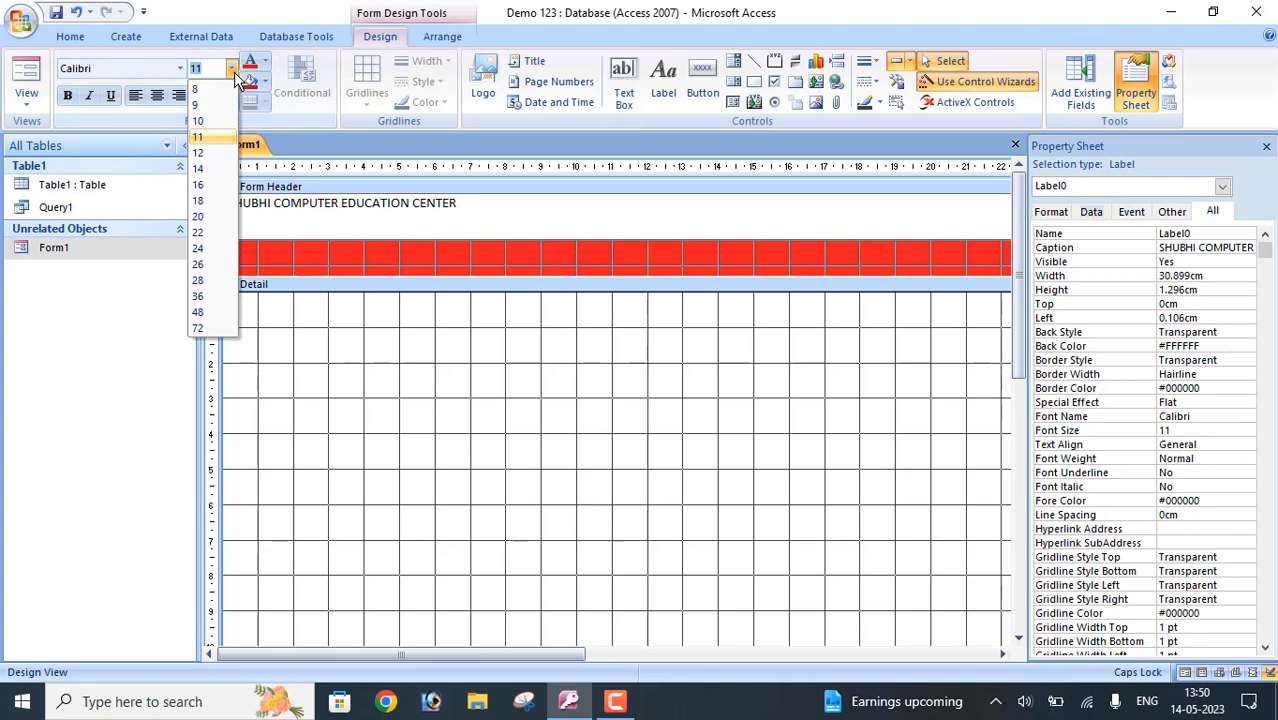
{"action": "left_click", "coordinate": [208, 216]}
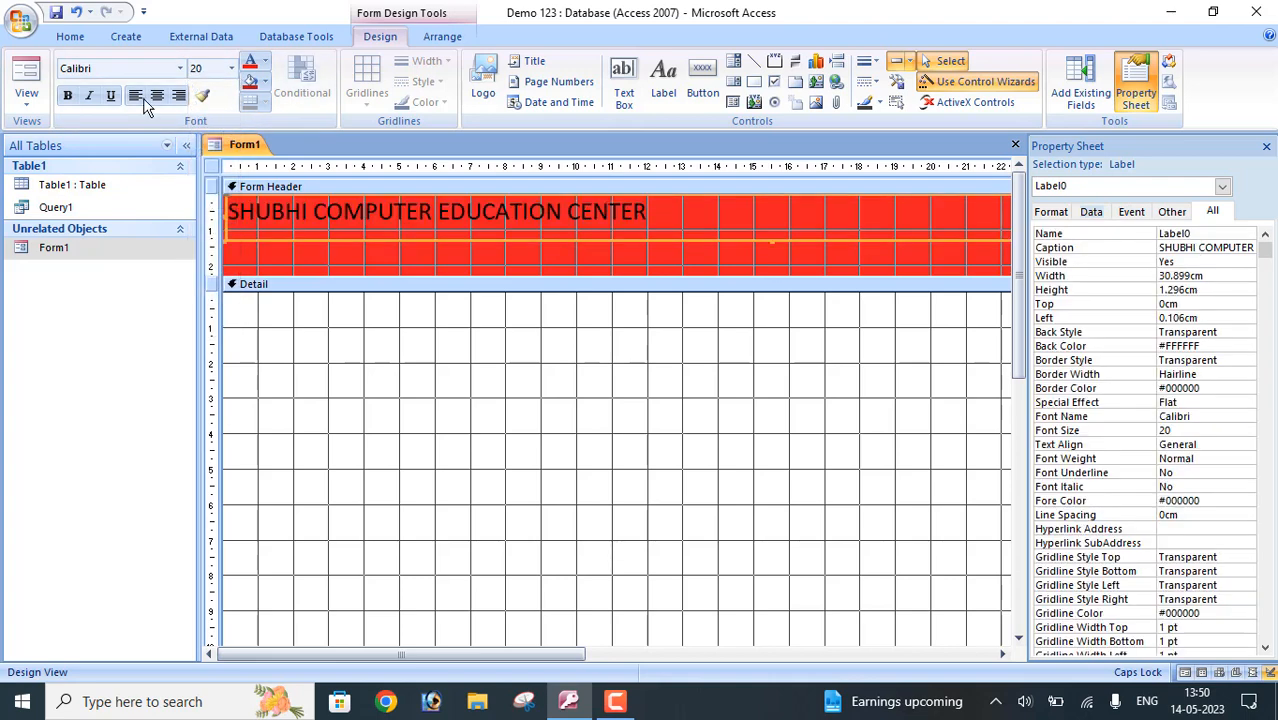
{"action": "left_click", "coordinate": [66, 100]}
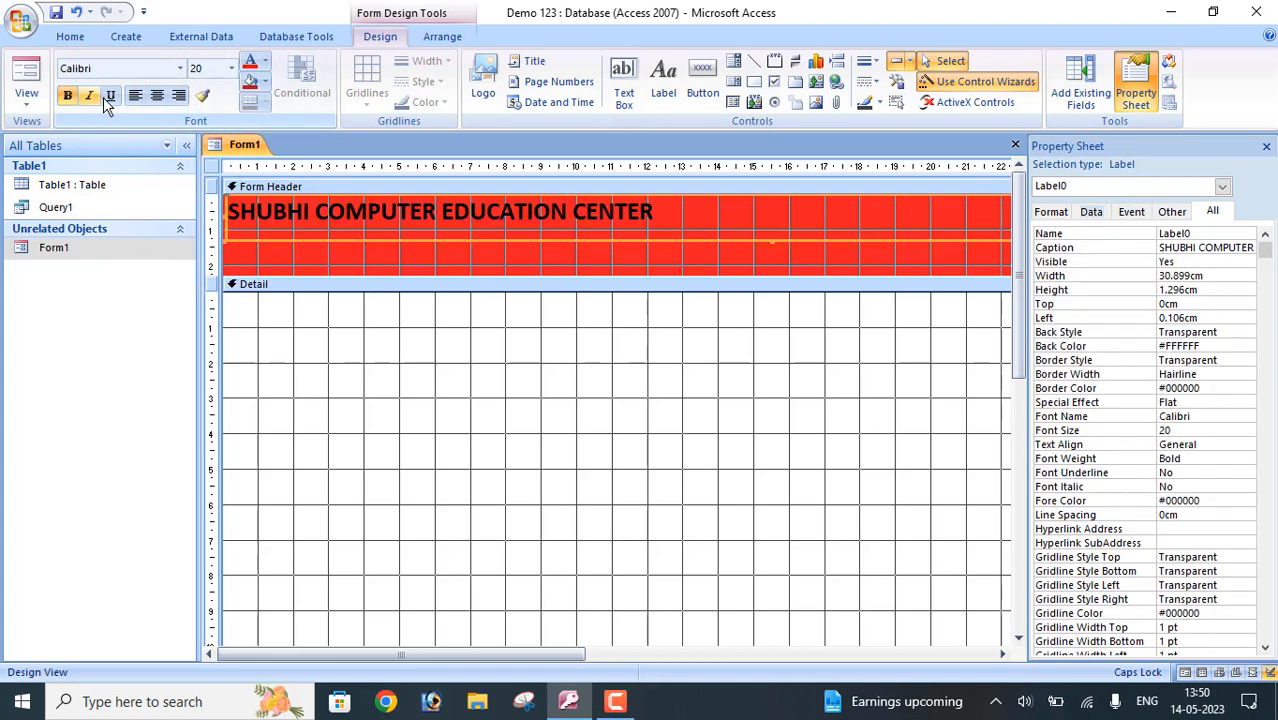
{"action": "left_click", "coordinate": [89, 95]}
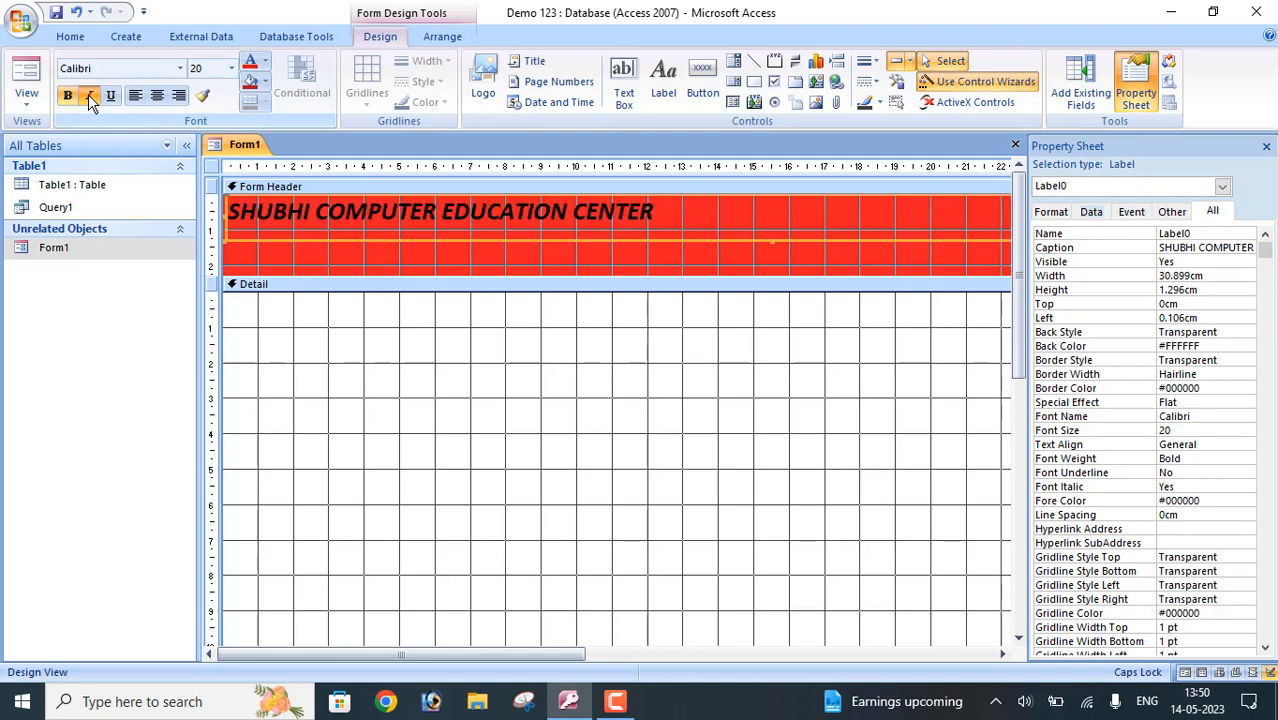
Step: Change the title label's font to Verdana
{"action": "left_click", "coordinate": [180, 74]}
{"action": "scroll", "coordinate": [178, 115], "scroll_direction": "down", "scroll_amount": 8}
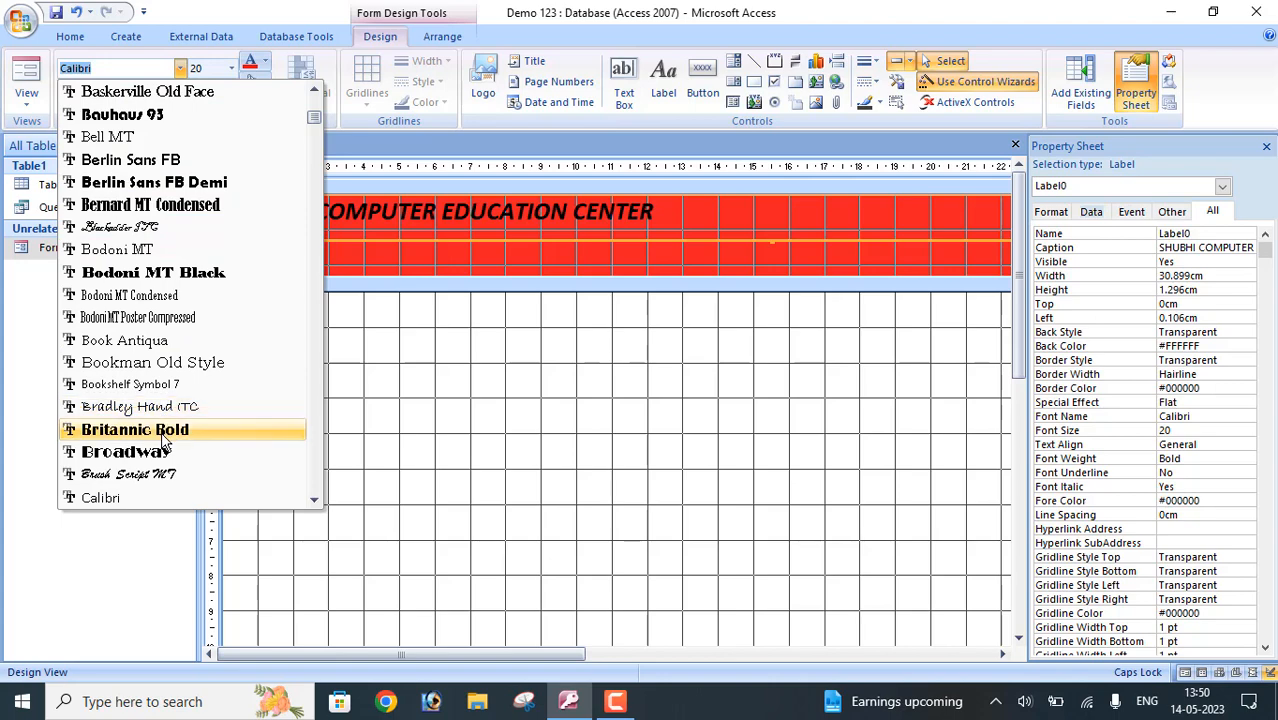
{"action": "scroll", "coordinate": [310, 431], "scroll_direction": "down", "scroll_amount": 20}
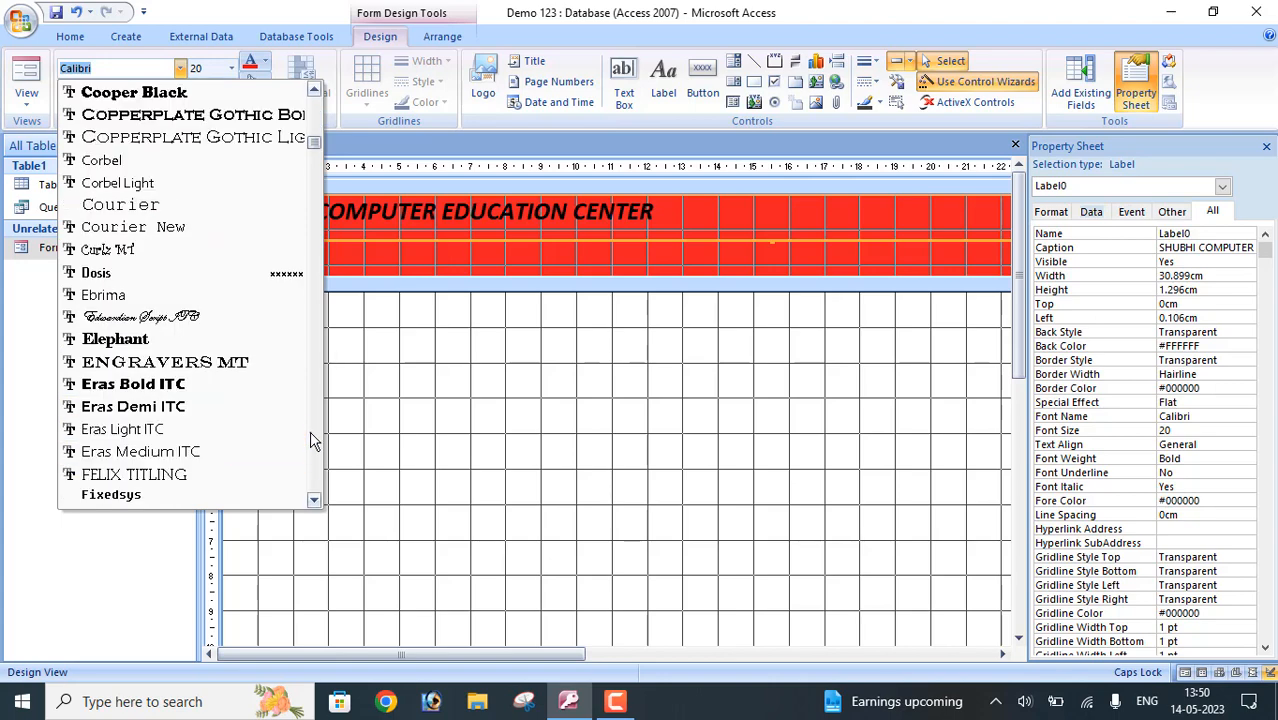
{"action": "scroll", "coordinate": [310, 441], "scroll_direction": "down", "scroll_amount": 20}
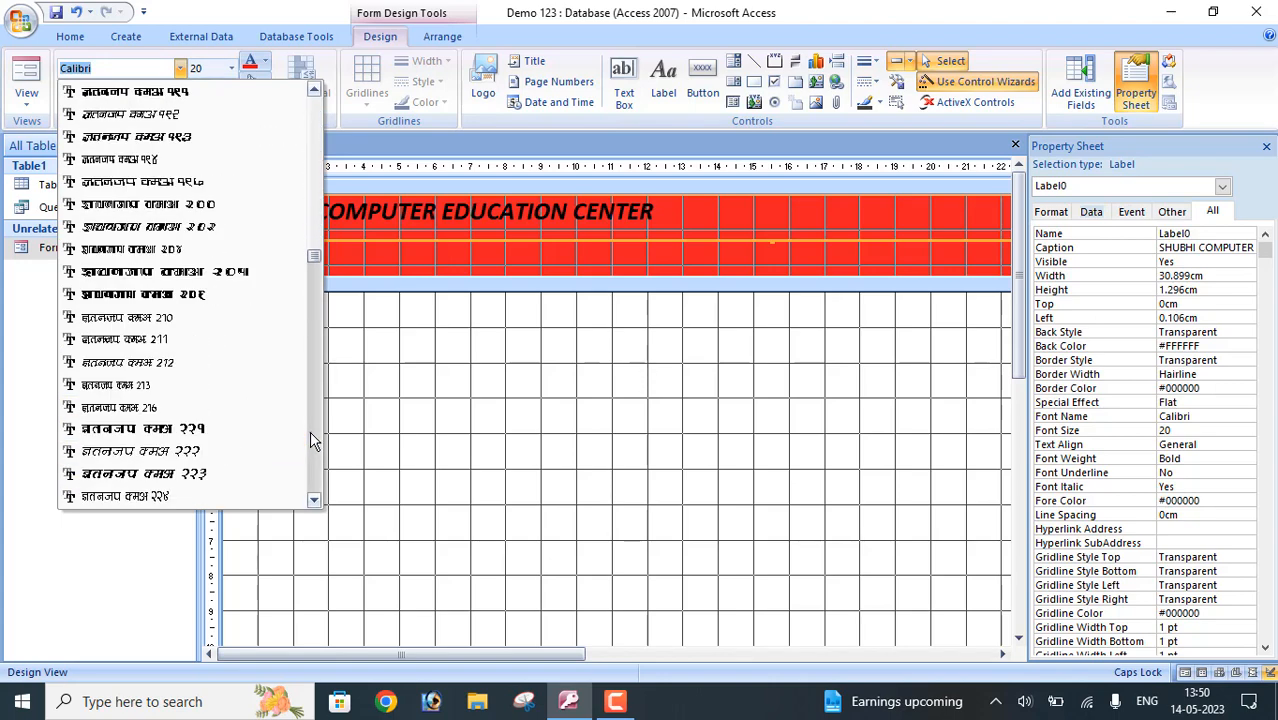
{"action": "scroll", "coordinate": [310, 434], "scroll_direction": "down", "scroll_amount": 20}
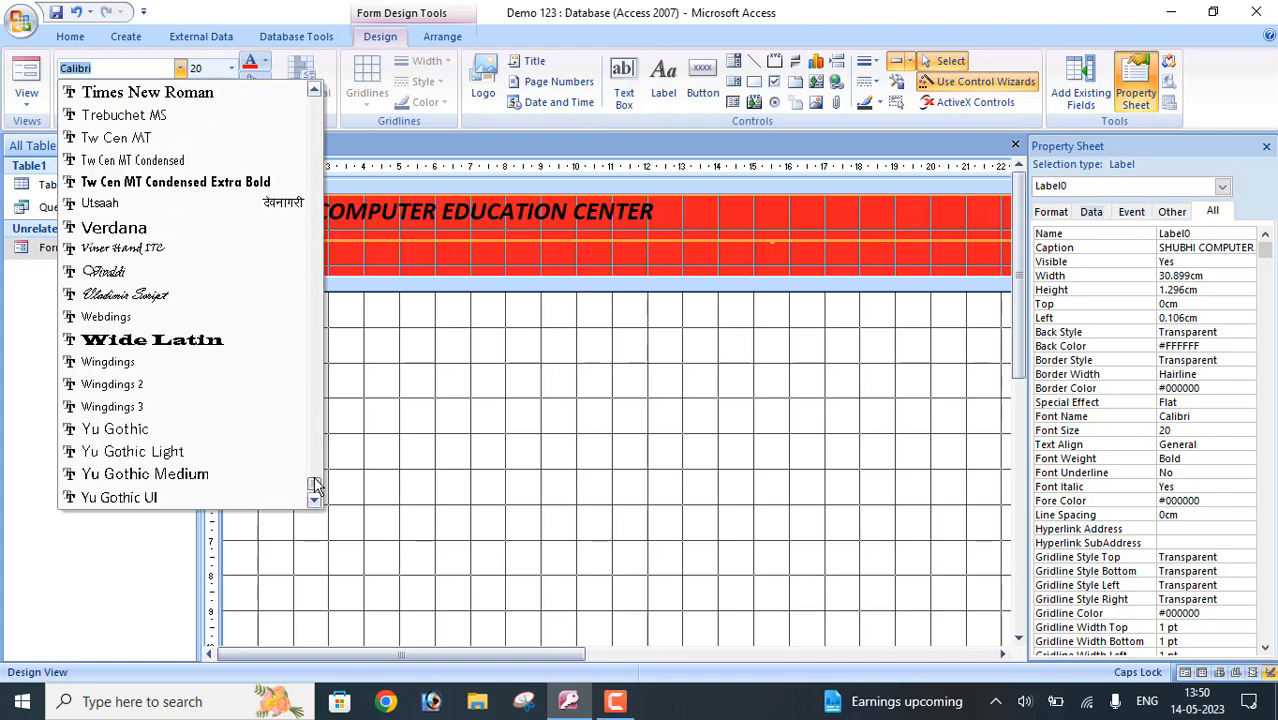
{"action": "left_click", "coordinate": [204, 232]}
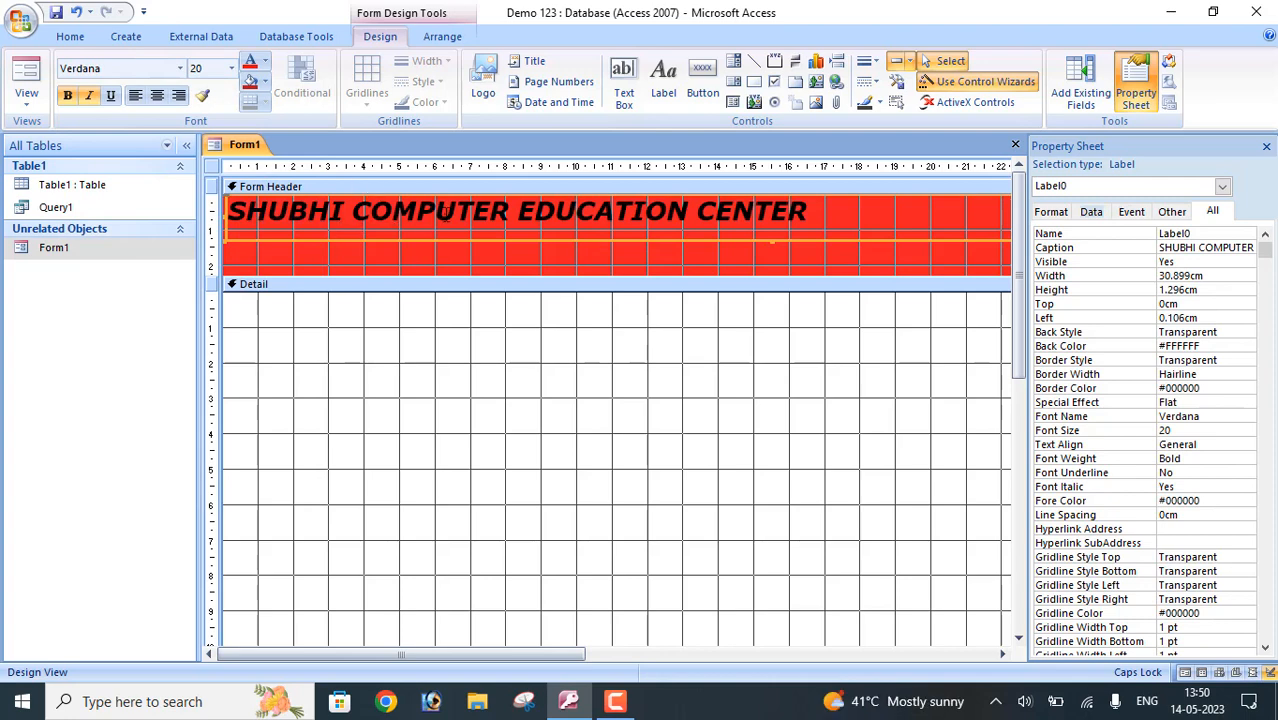
Step: Color the title label's text white and center it within the label
{"action": "left_click", "coordinate": [265, 61]}
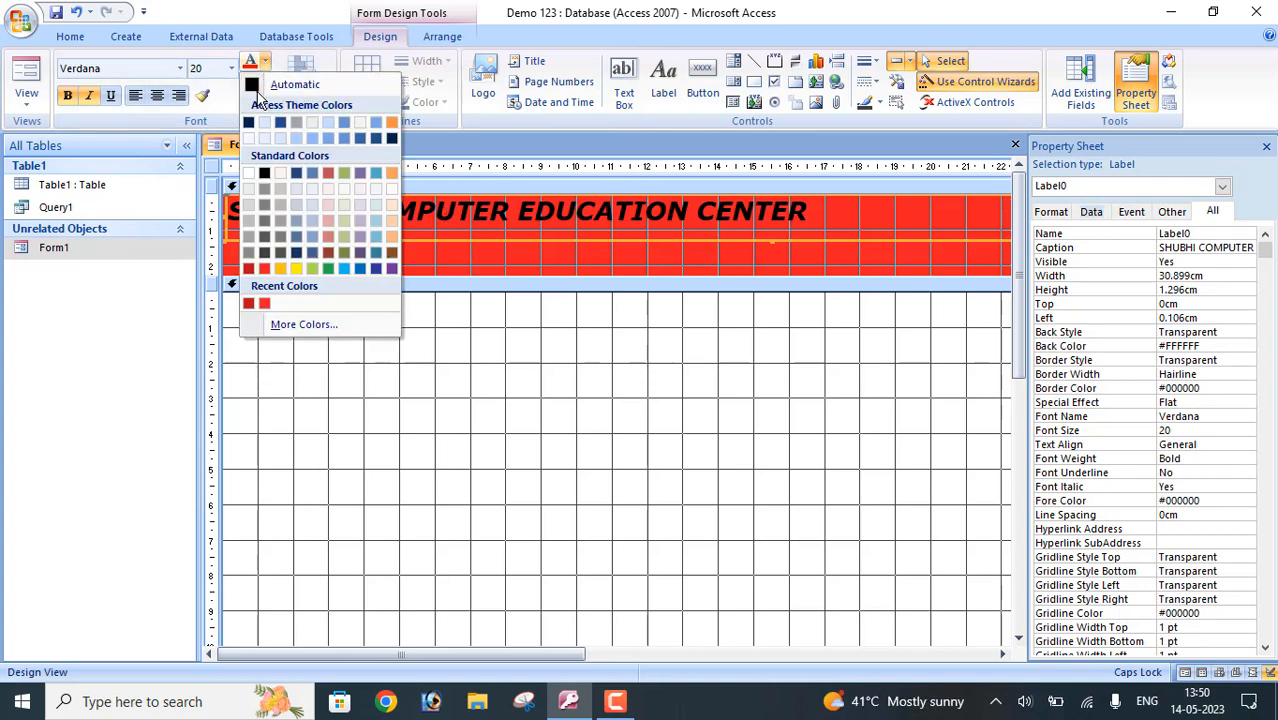
{"action": "left_click", "coordinate": [249, 172]}
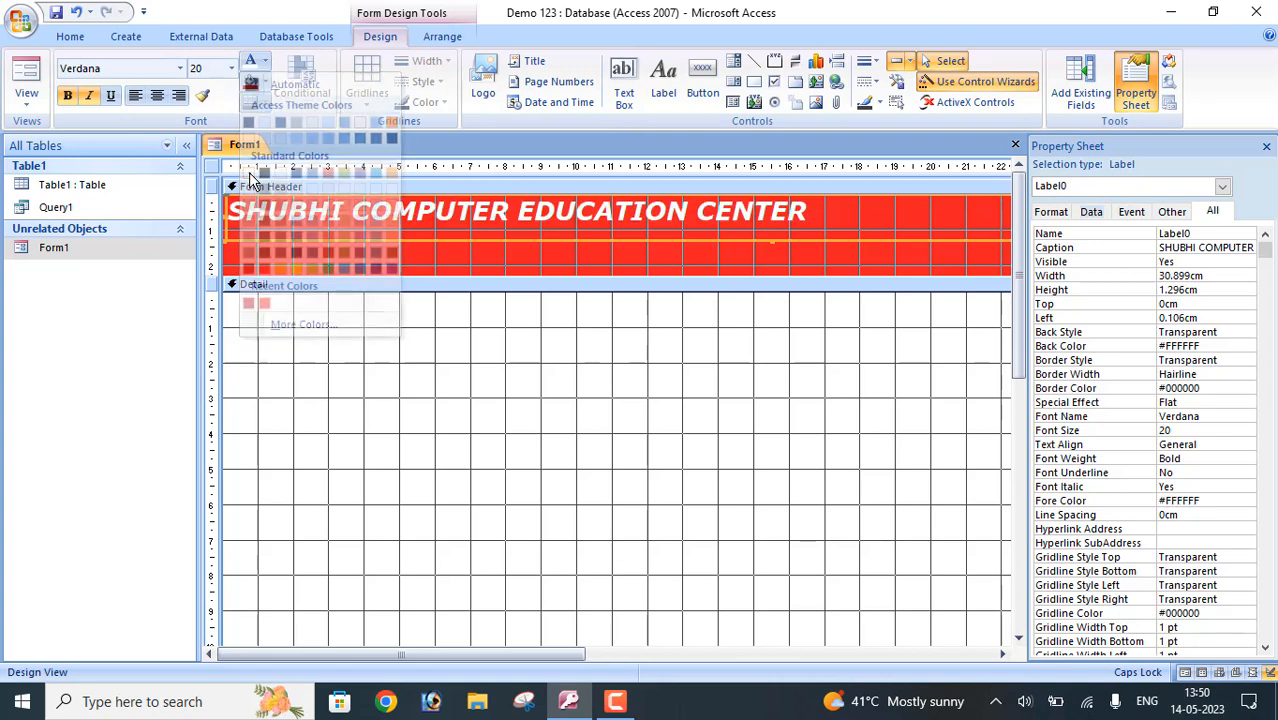
{"action": "left_click", "coordinate": [162, 93]}
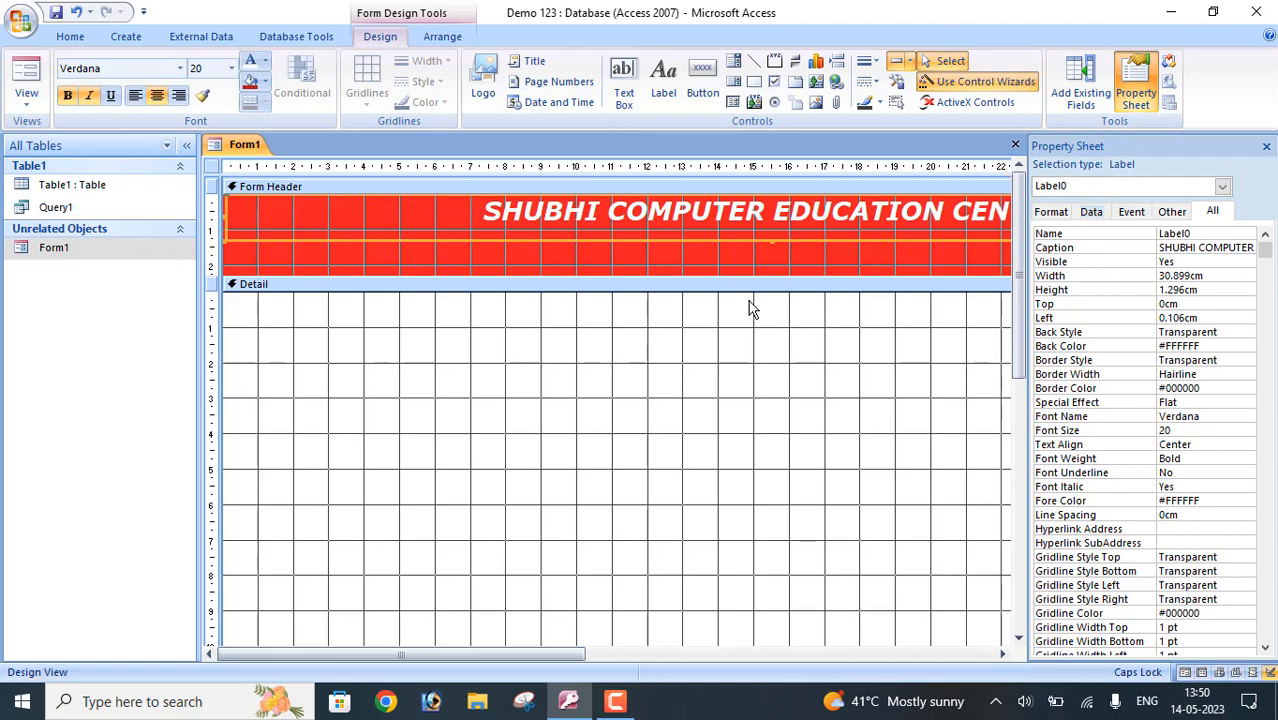
Step: Move the title label down to about 0.4 cm from the header's top and reduce its height to about 0.9 cm
{"action": "key", "text": "Down"}
{"action": "key", "text": "Down"}
{"action": "key", "text": "Down"}
{"action": "key", "text": "Down"}
{"action": "left_click", "coordinate": [769, 241]}
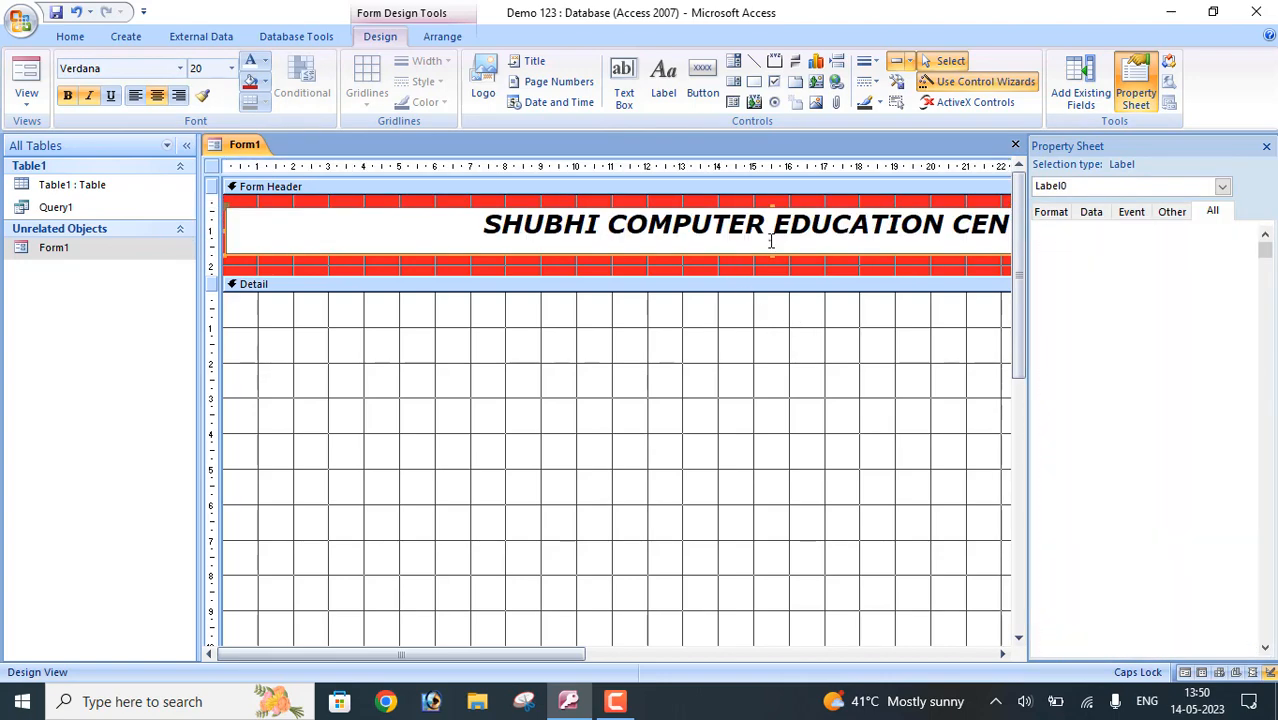
{"action": "left_click", "coordinate": [769, 258]}
{"action": "left_click", "coordinate": [772, 251]}
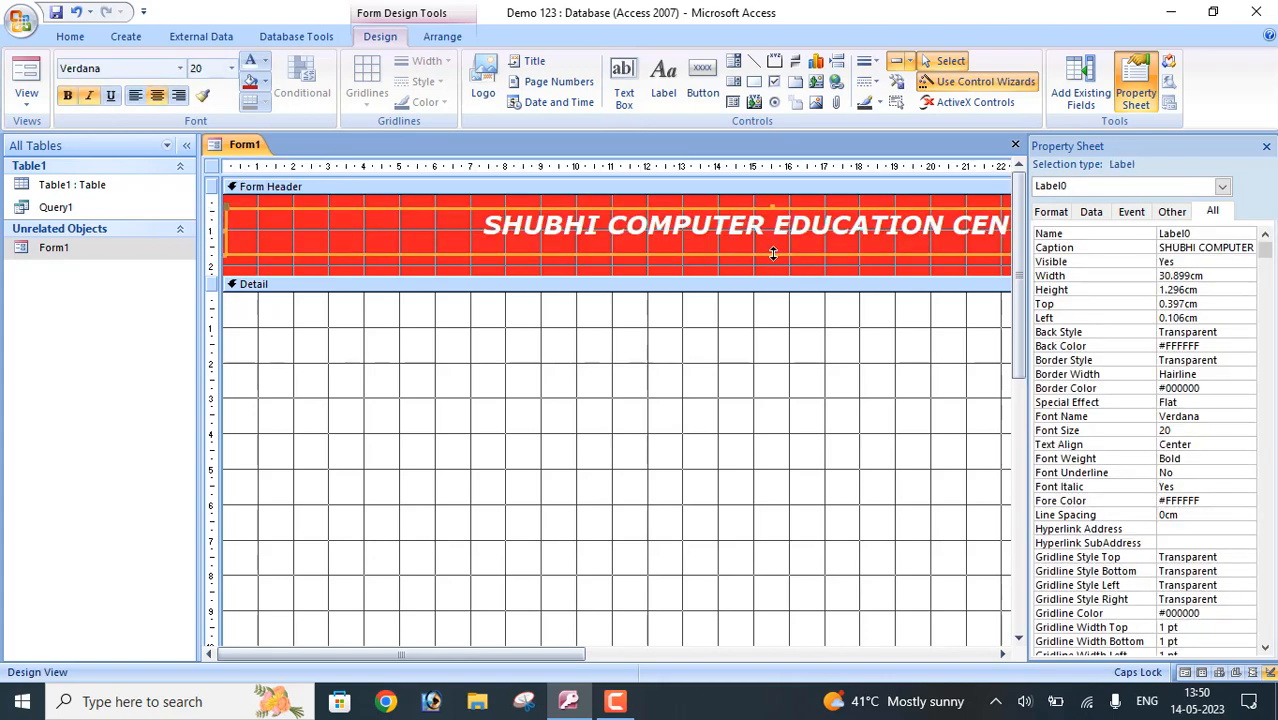
{"action": "left_click_drag", "start_coordinate": [771, 244], "coordinate": [771, 232]}
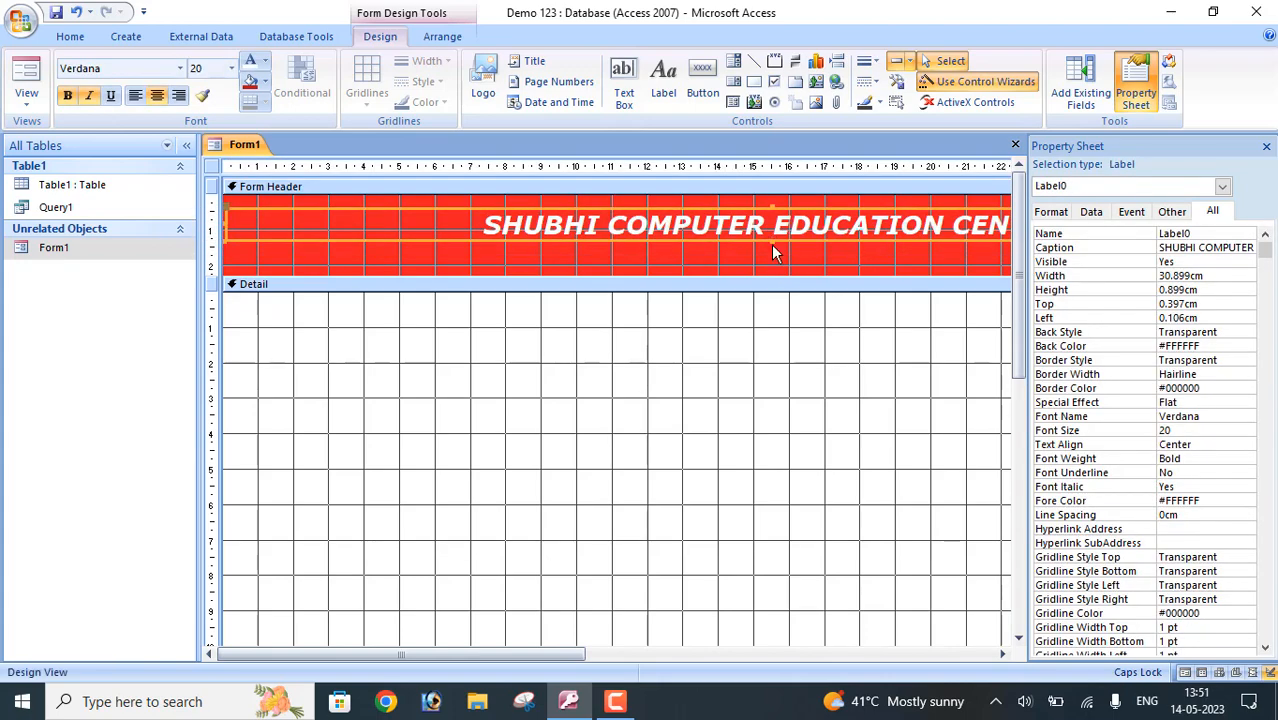
Step: Paste a copy of the title label directly beneath the original and replace its text with the institute's address
{"action": "key", "text": "ctrl+v"}
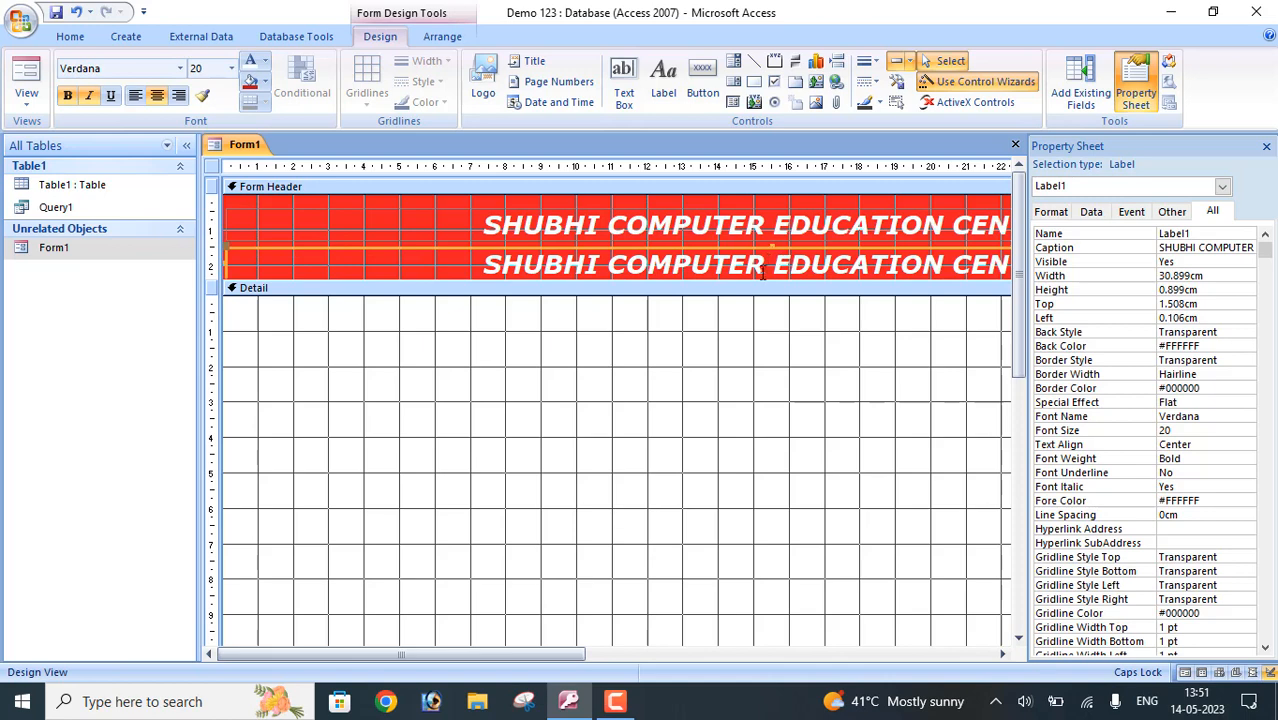
{"action": "left_click", "coordinate": [762, 273]}
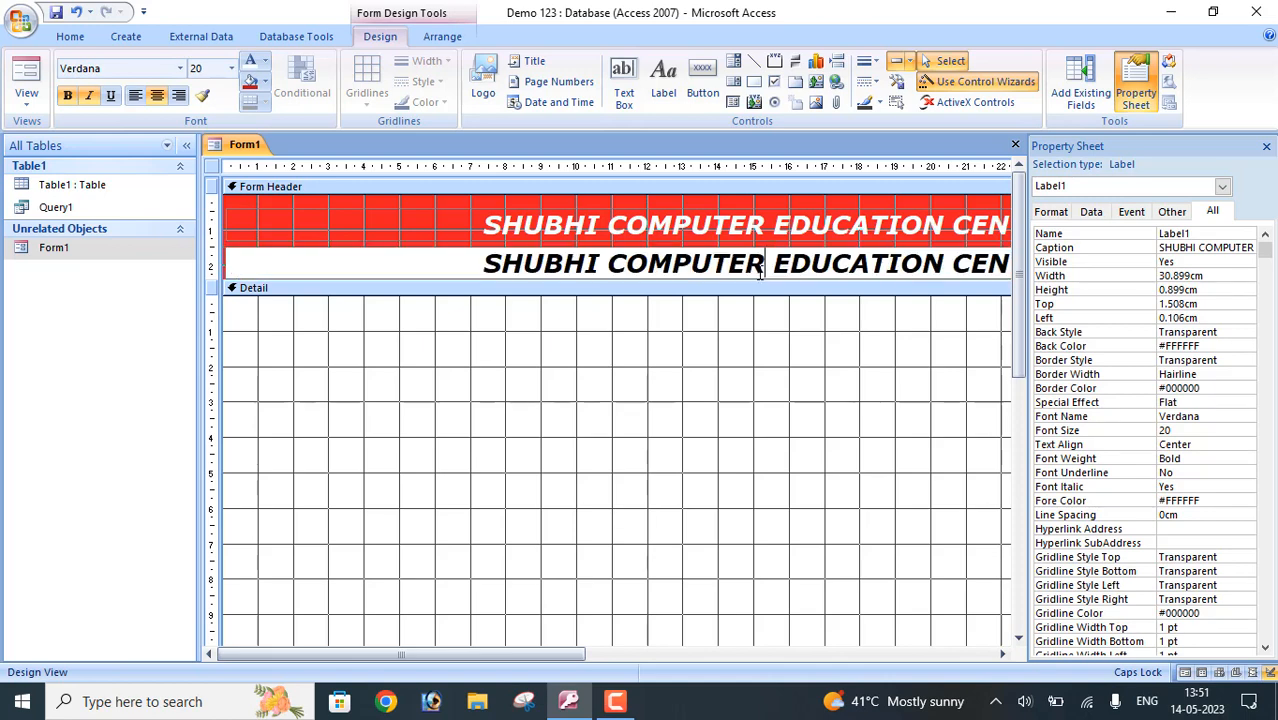
{"action": "key", "text": "BackSpace"}
{"action": "key", "text": "BackSpace"}
{"action": "key", "text": "BackSpace"}
{"action": "key", "text": "BackSpace"}
{"action": "key", "text": "BackSpace"}
{"action": "key", "text": "BackSpace"}
{"action": "key", "text": "BackSpace"}
{"action": "key", "text": "BackSpace"}
{"action": "key", "text": "BackSpace"}
{"action": "key", "text": "BackSpace"}
{"action": "key", "text": "BackSpace"}
{"action": "key", "text": "BackSpace"}
{"action": "key", "text": "BackSpace"}
{"action": "key", "text": "BackSpace"}
{"action": "key", "text": "BackSpace"}
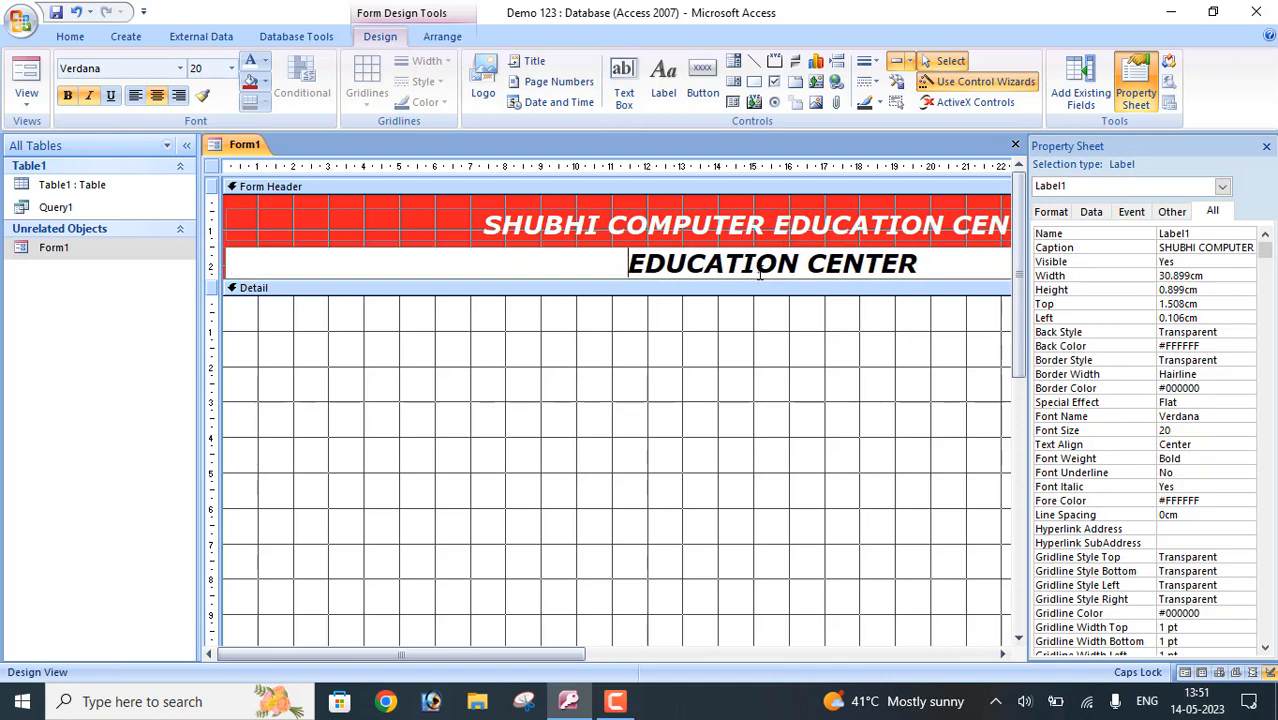
{"action": "key", "text": "Delete"}
{"action": "key", "text": "Delete"}
{"action": "key", "text": "Delete"}
{"action": "key", "text": "Delete"}
{"action": "key", "text": "Delete"}
{"action": "key", "text": "Delete"}
{"action": "key", "text": "Delete"}
{"action": "key", "text": "Delete"}
{"action": "key", "text": "Delete"}
{"action": "key", "text": "Delete"}
{"action": "key", "text": "Delete"}
{"action": "key", "text": "Delete"}
{"action": "key", "text": "Delete"}
{"action": "key", "text": "Delete"}
{"action": "key", "text": "Delete"}
{"action": "key", "text": "Delete"}
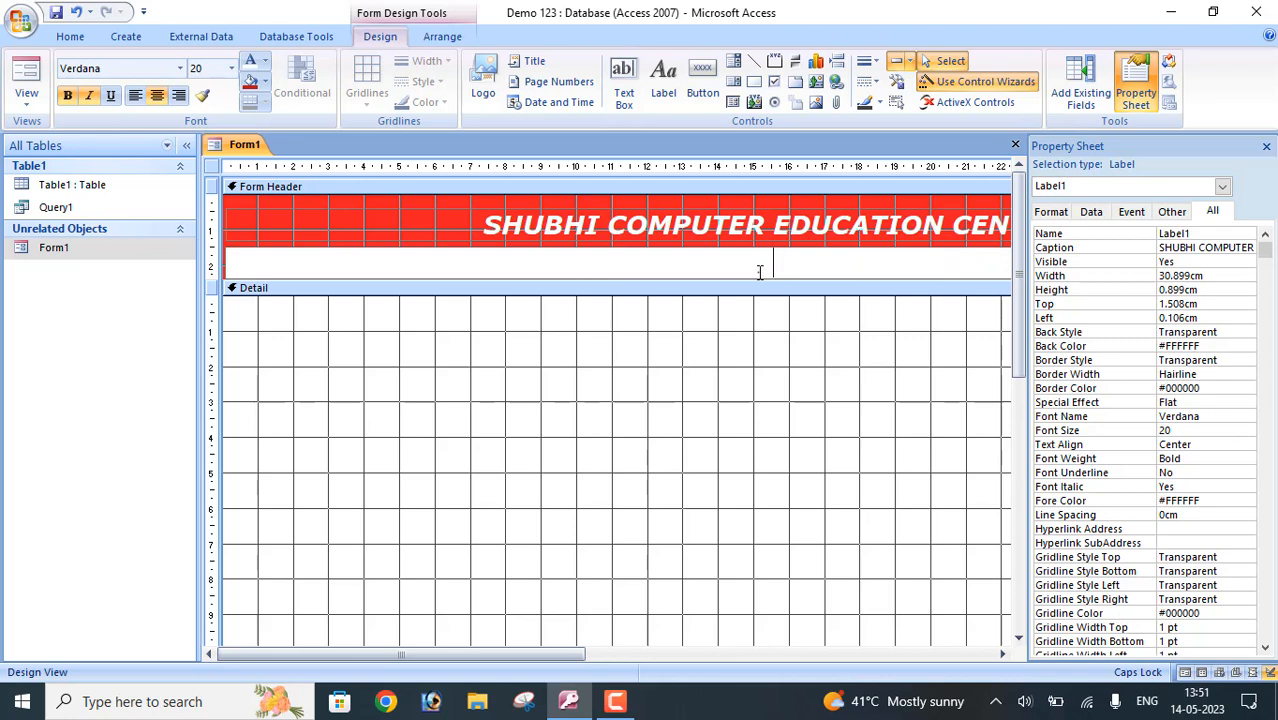
{"action": "type", "text": "NEAR JIO"}
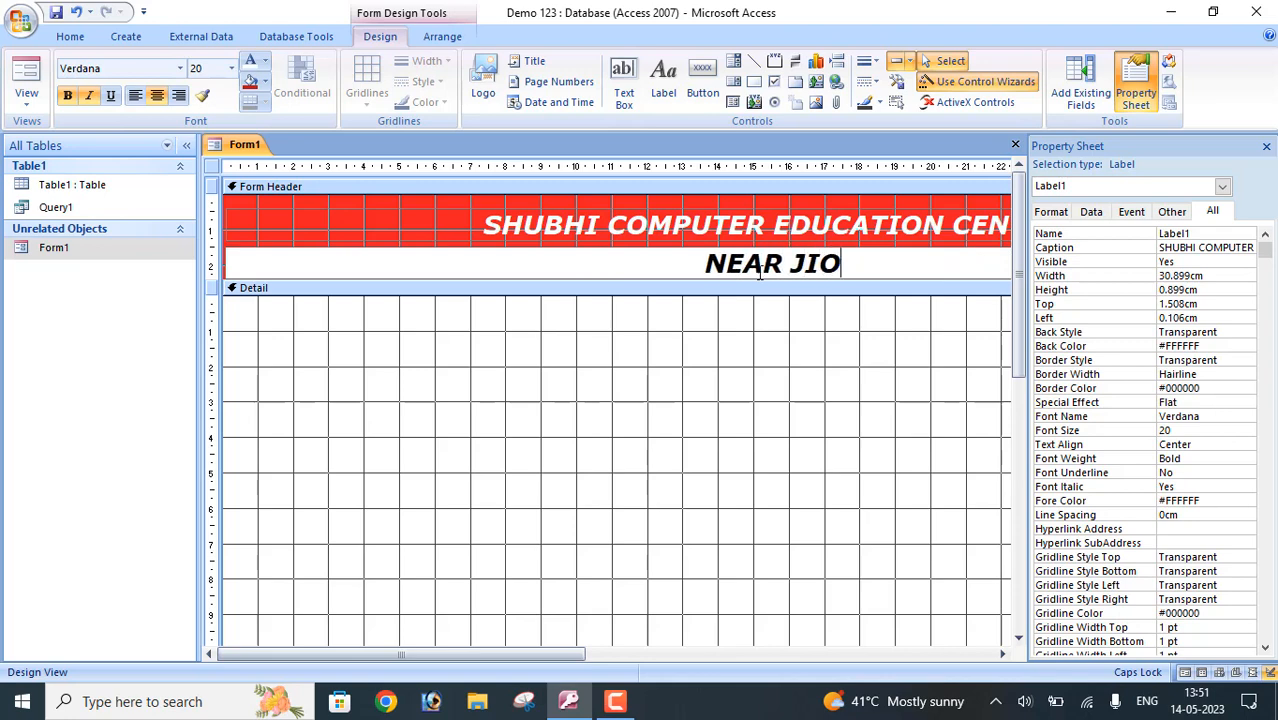
{"action": "type", "text": " OFFICE, T"}
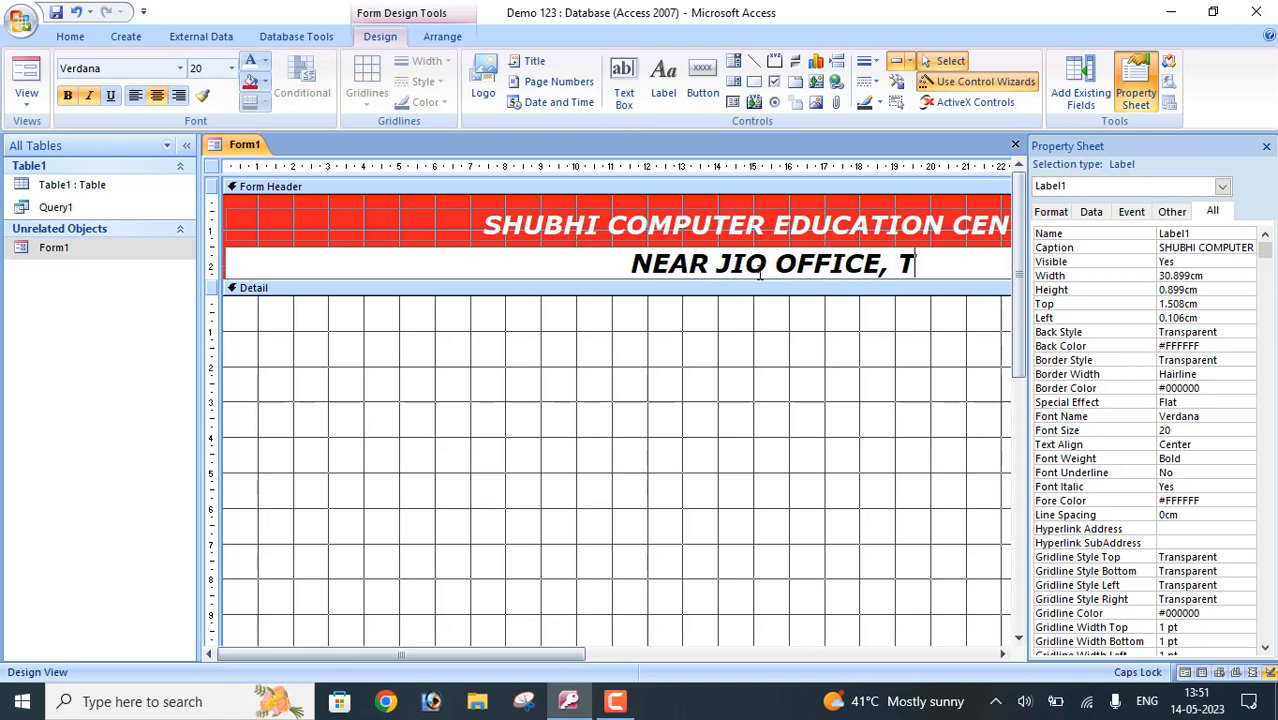
{"action": "type", "text": "INDWARI - BAN"}
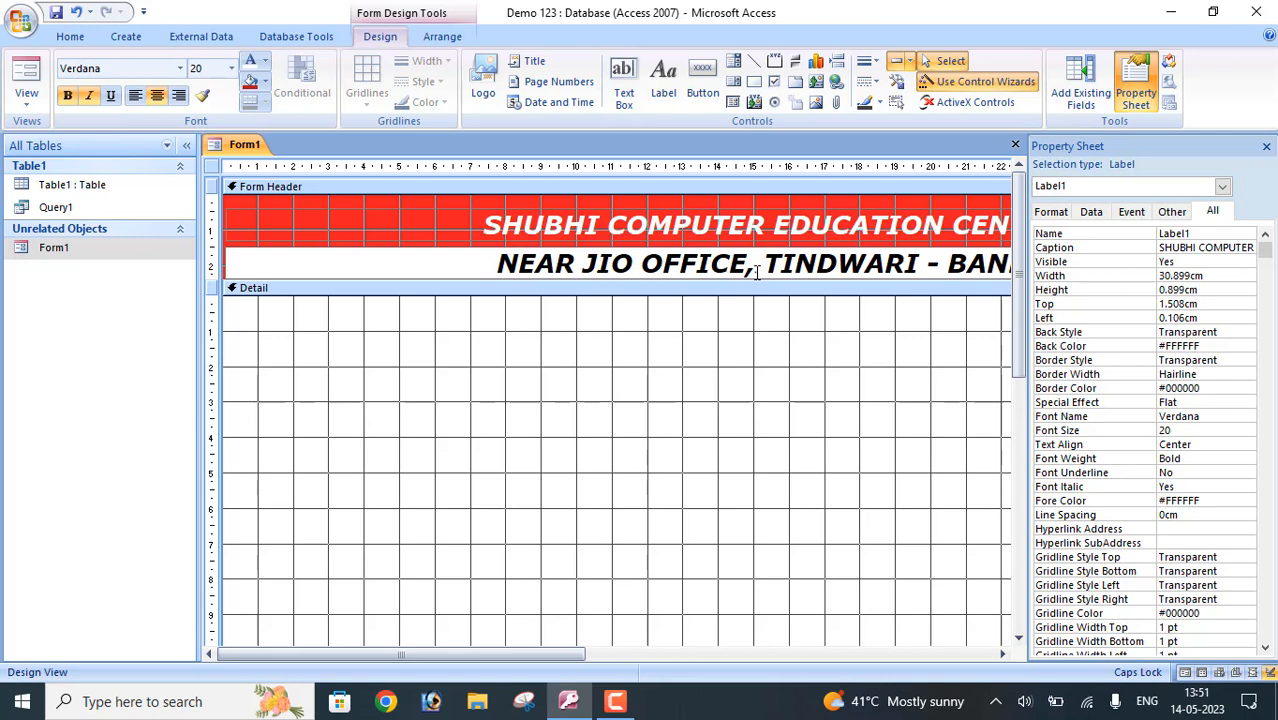
{"action": "left_click", "coordinate": [870, 434]}
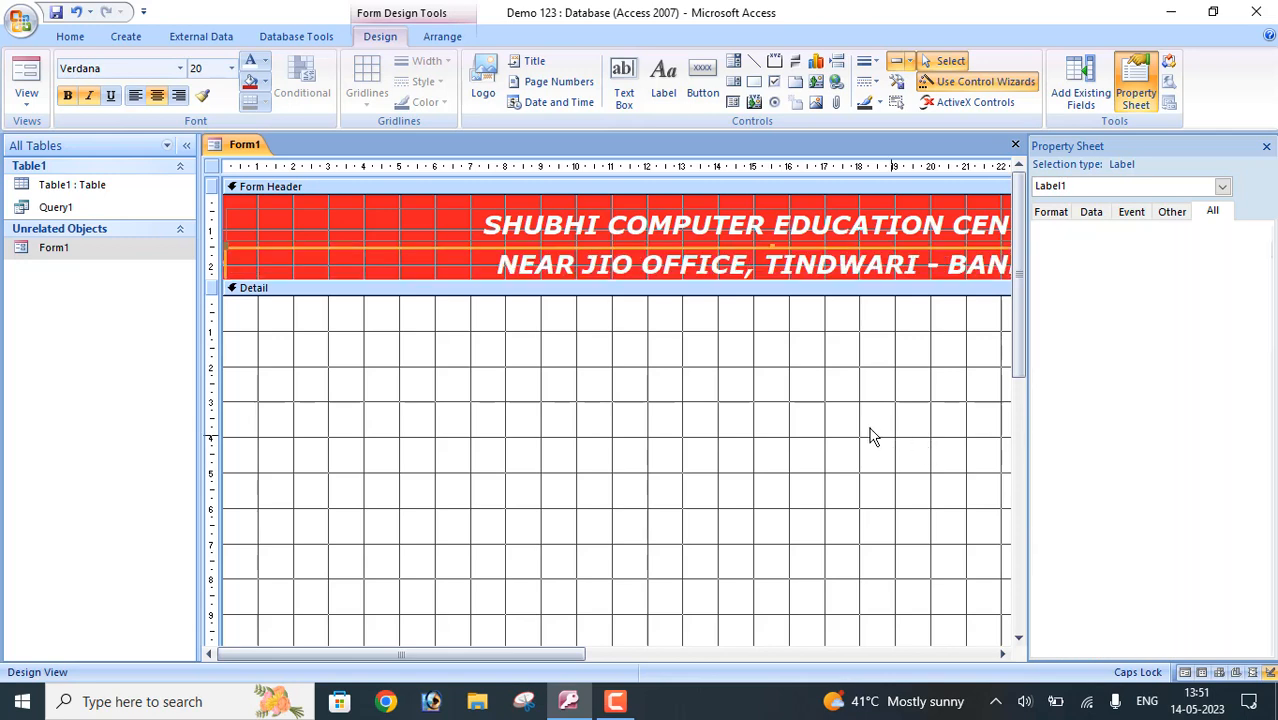
Step: Reduce the address label's font size to 14
{"action": "left_click", "coordinate": [590, 274]}
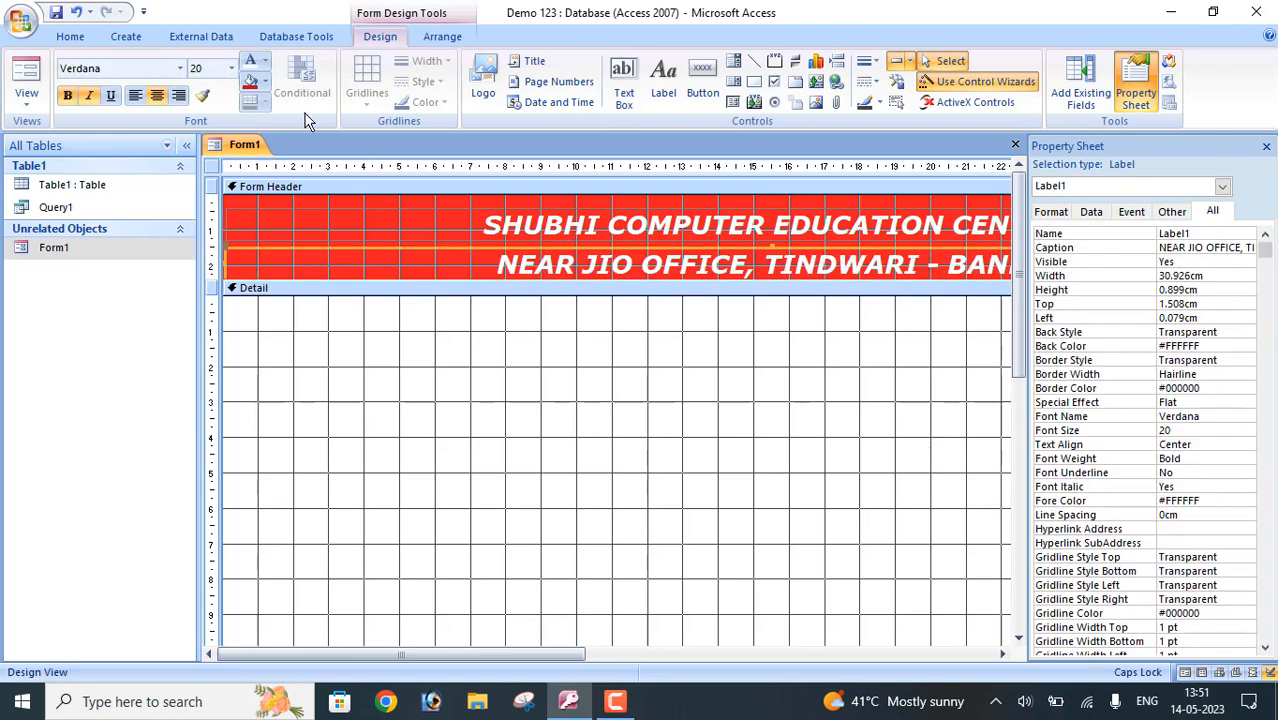
{"action": "left_click", "coordinate": [231, 68]}
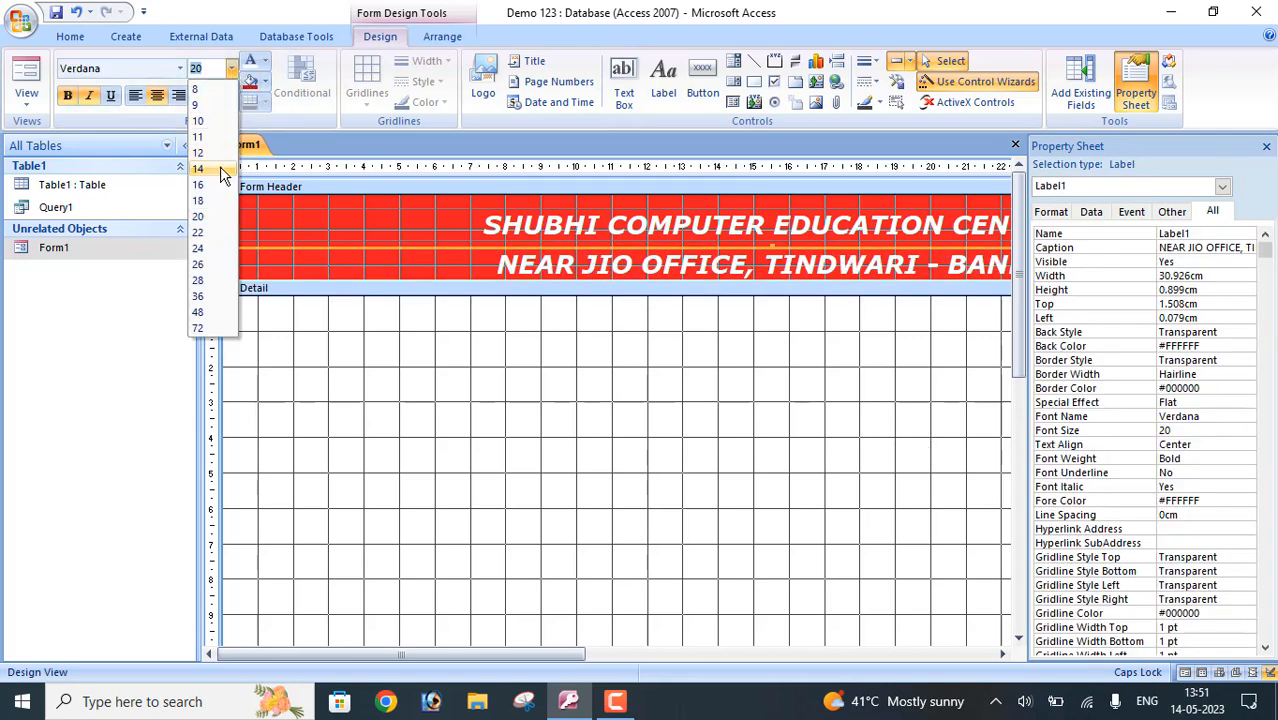
{"action": "left_click", "coordinate": [199, 184]}
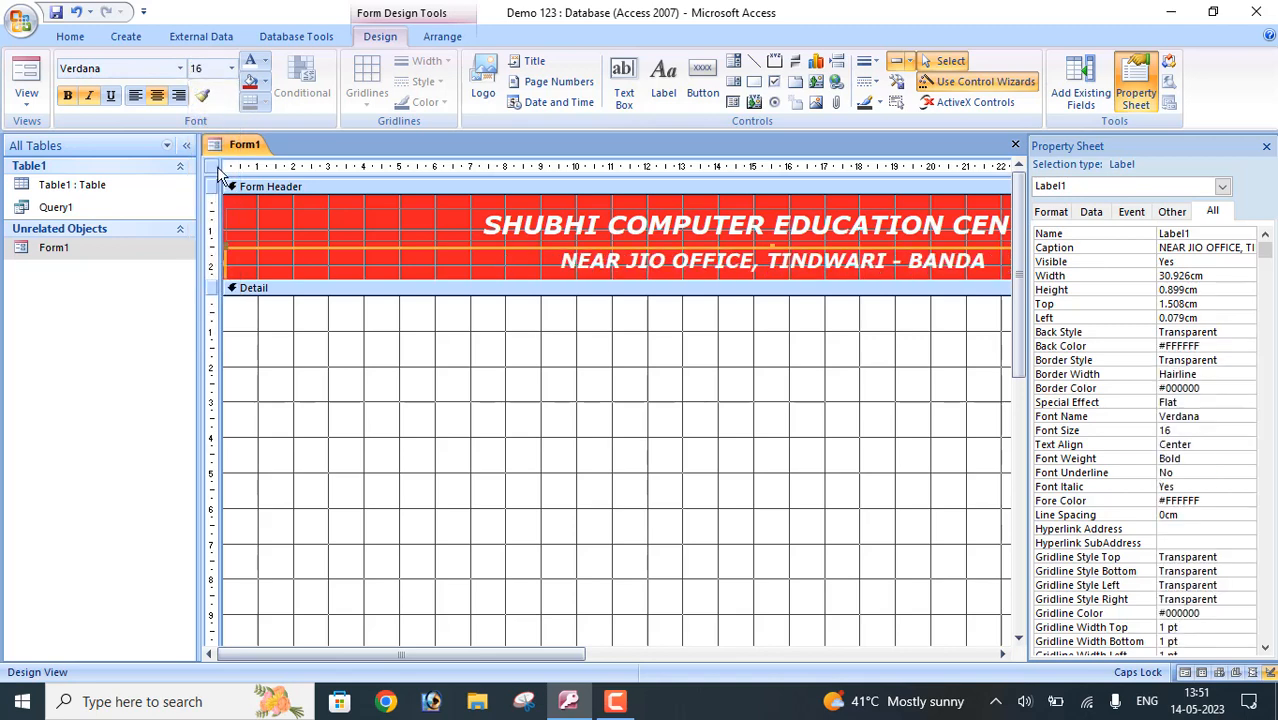
{"action": "left_click", "coordinate": [231, 68]}
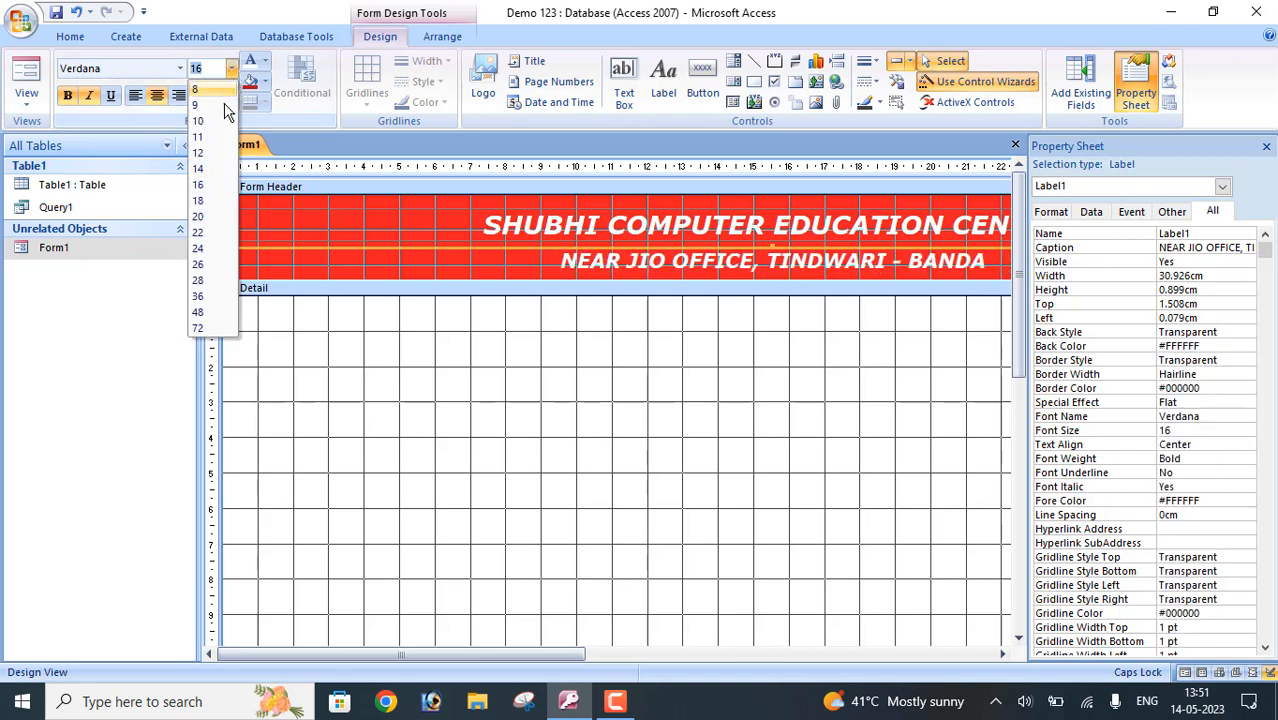
{"action": "left_click", "coordinate": [218, 168]}
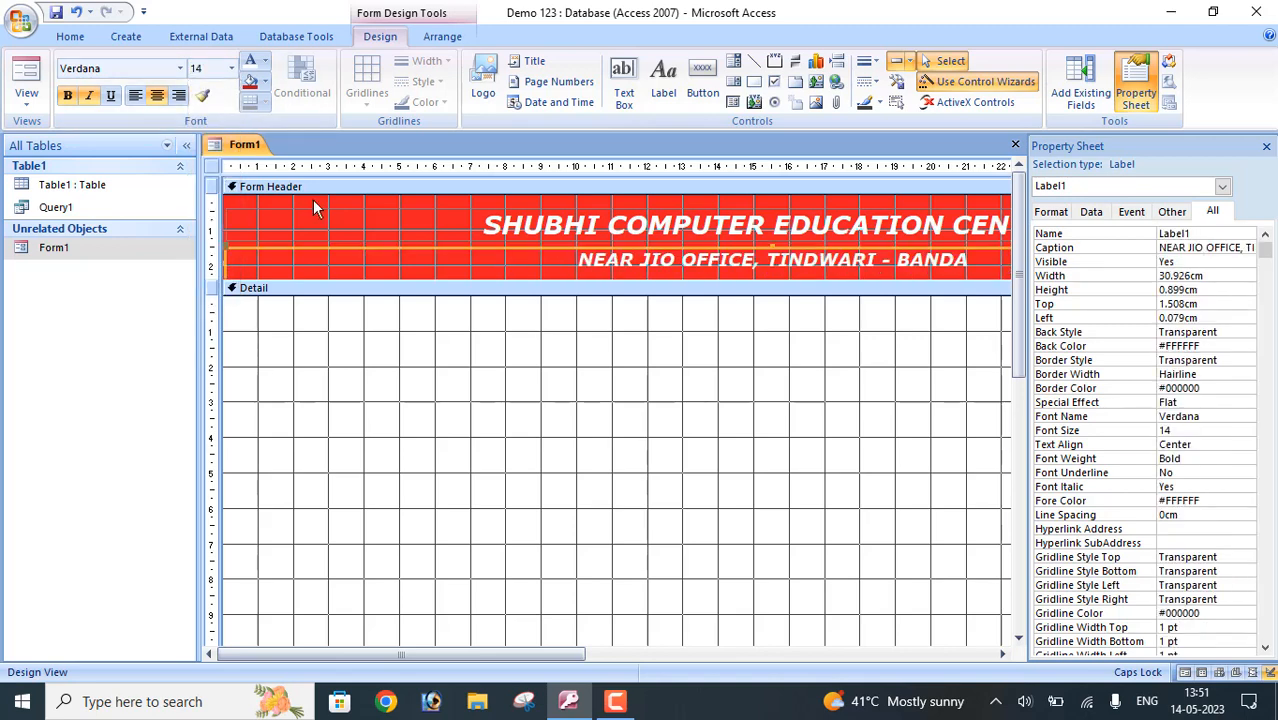
{"action": "left_click", "coordinate": [500, 340]}
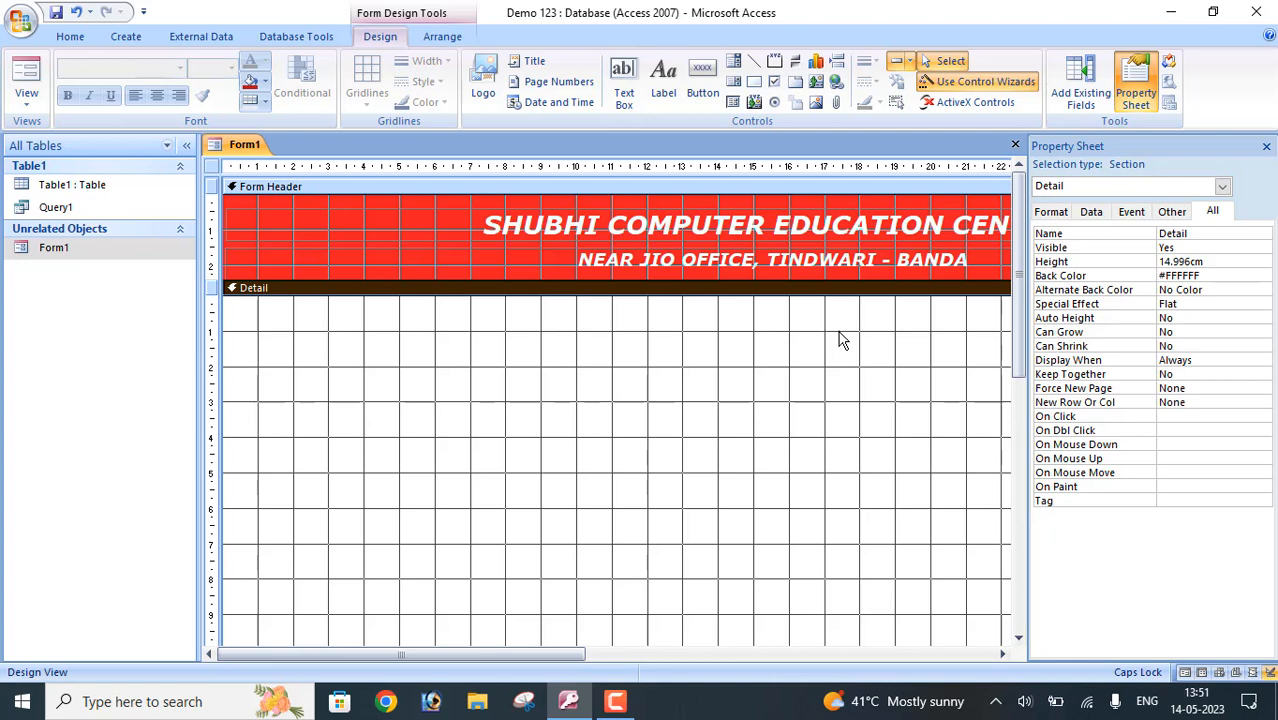
Step: Close the form design, open Form1 in Form View to check the header's two text lines, and return to Design View
{"action": "left_click", "coordinate": [1015, 144]}
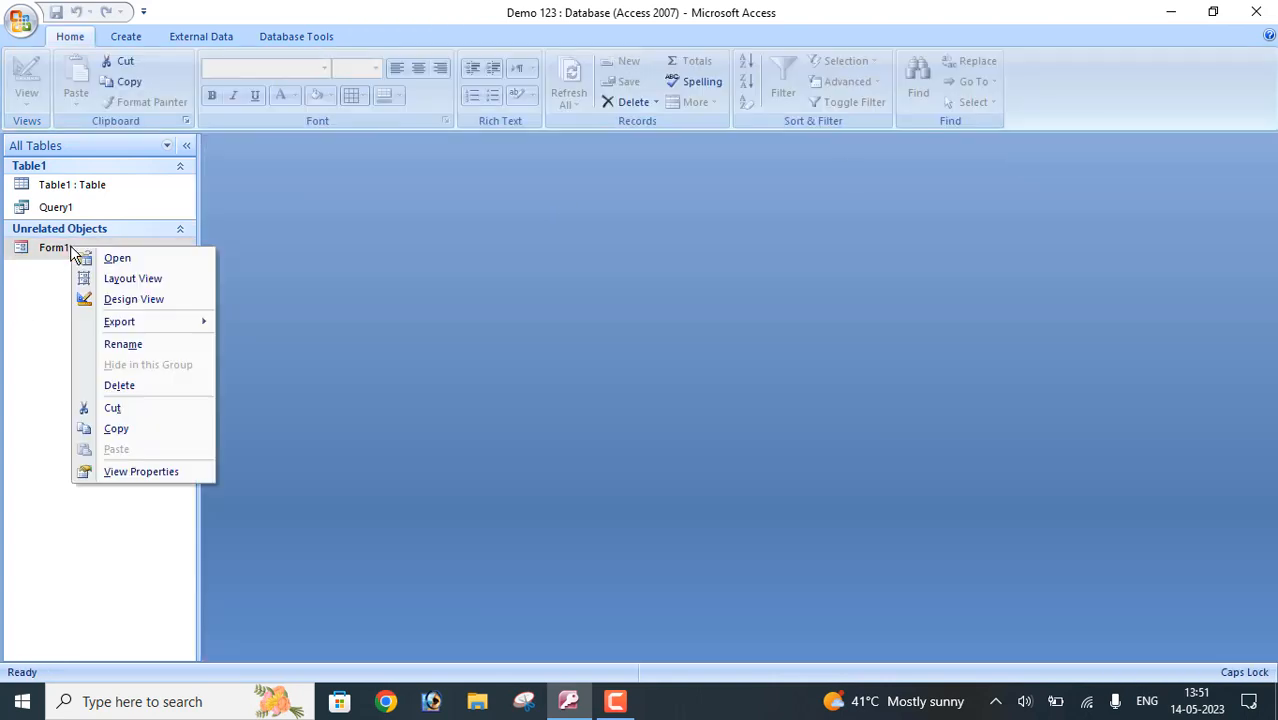
{"action": "right_click", "coordinate": [71, 247]}
{"action": "left_click", "coordinate": [107, 260]}
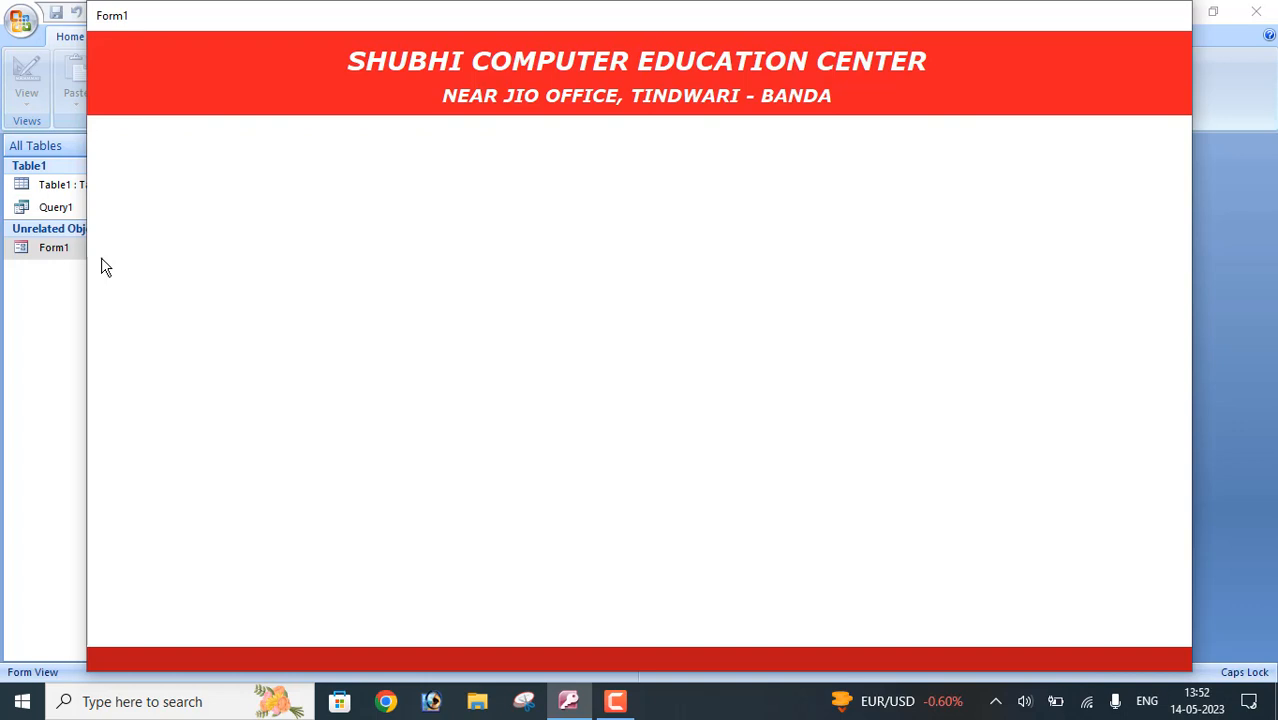
{"action": "right_click", "coordinate": [431, 307]}
{"action": "left_click", "coordinate": [472, 352]}
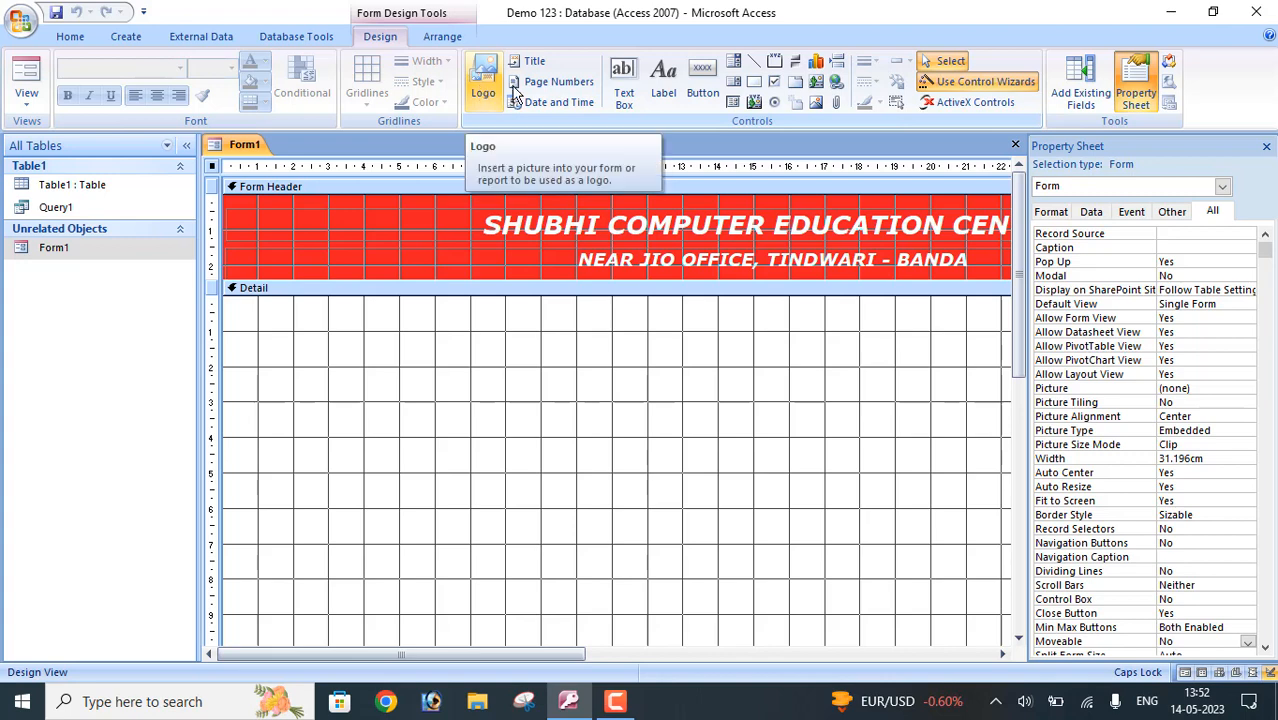
Step: Draw an image control about 3.5 cm wide and 2.2 cm high in the header before the title and insert the picture Capture1
{"action": "left_click", "coordinate": [822, 110]}
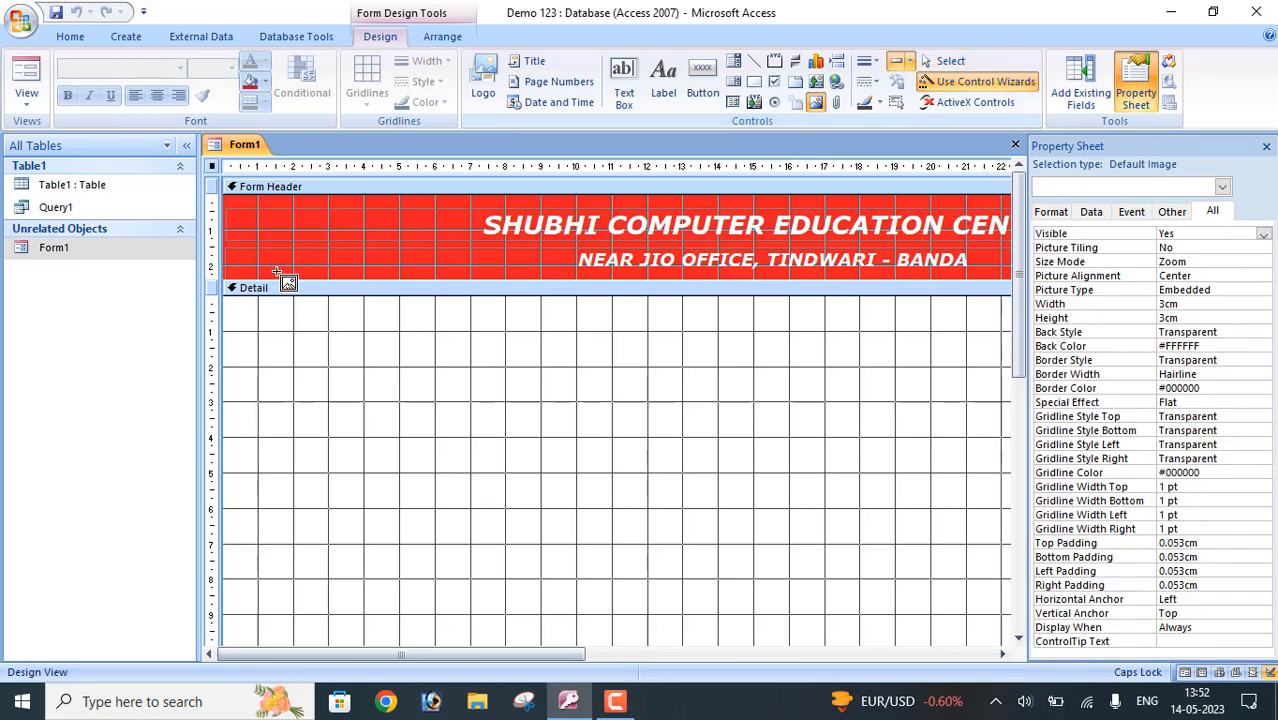
{"action": "left_click_drag", "start_coordinate": [251, 201], "coordinate": [370, 274]}
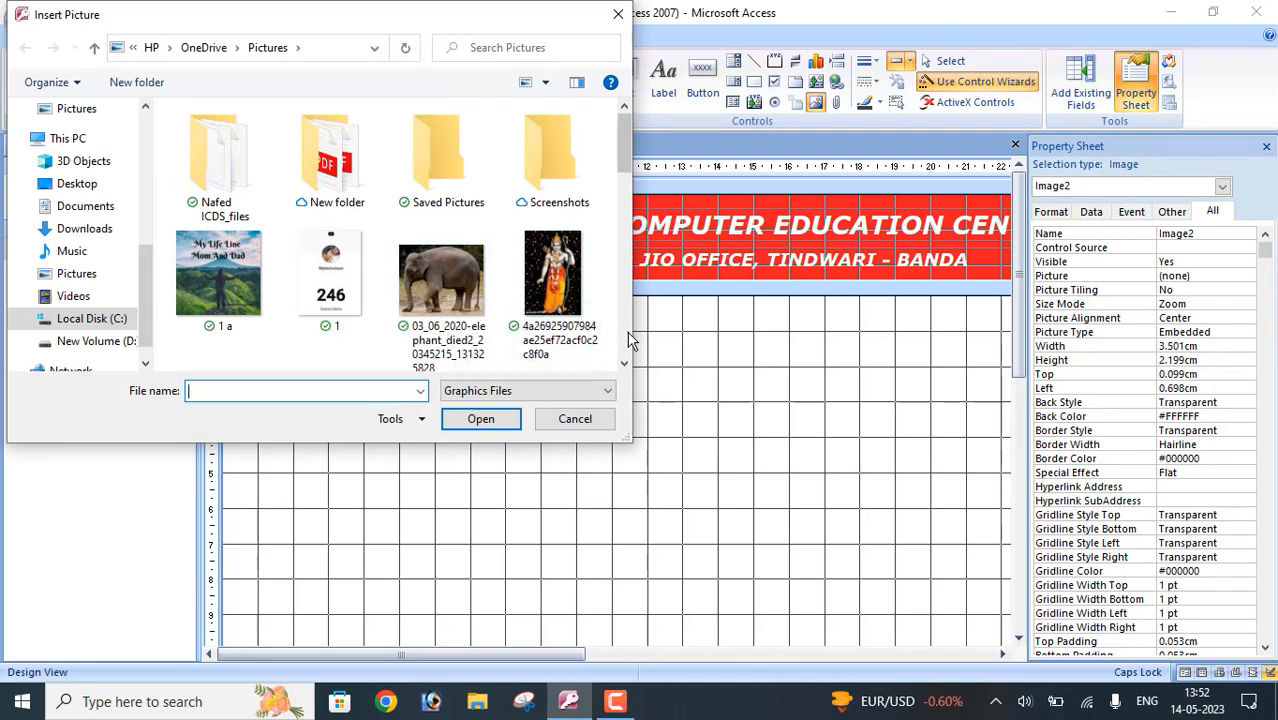
{"action": "scroll", "coordinate": [628, 340], "scroll_direction": "down", "scroll_amount": 1}
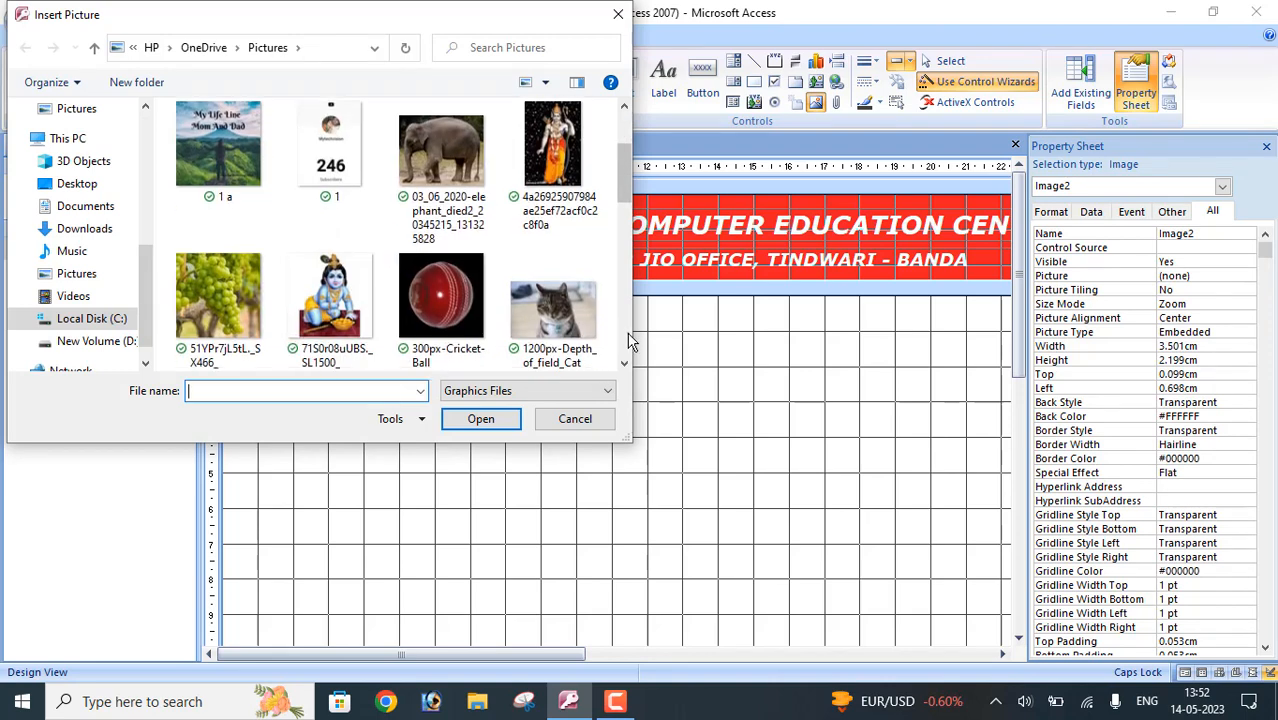
{"action": "scroll", "coordinate": [628, 340], "scroll_direction": "down", "scroll_amount": 2}
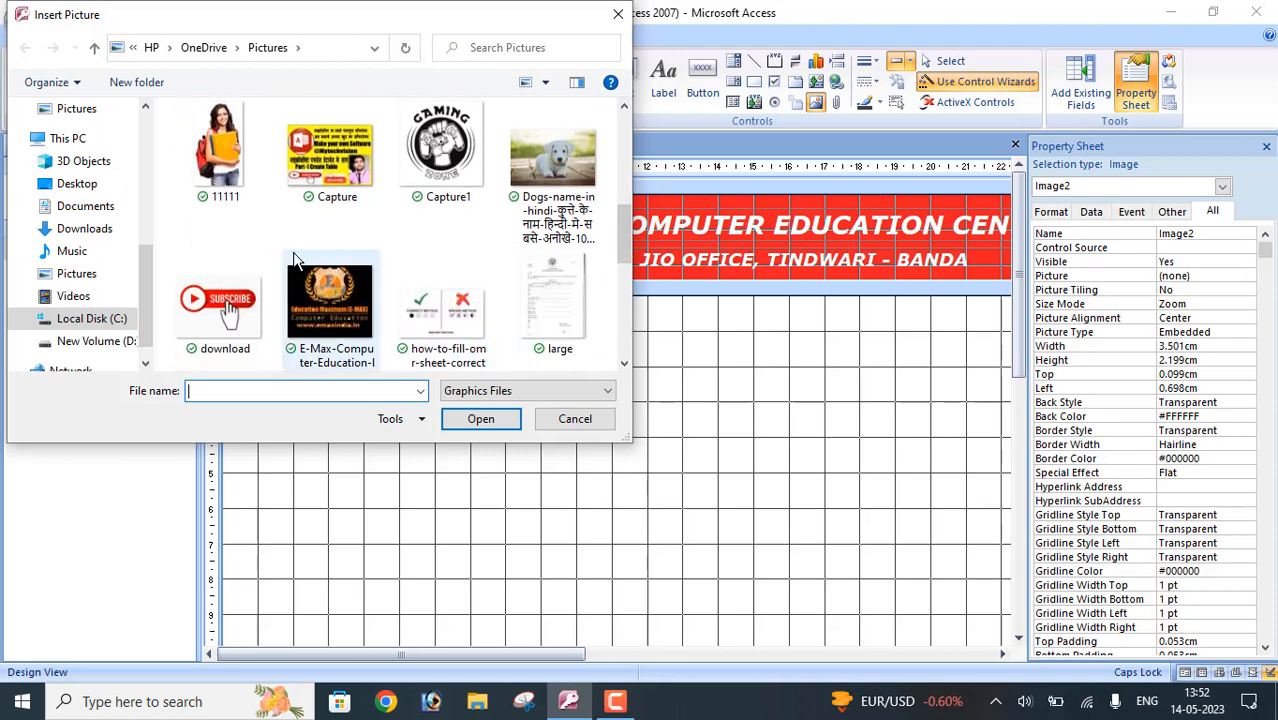
{"action": "left_click", "coordinate": [216, 136]}
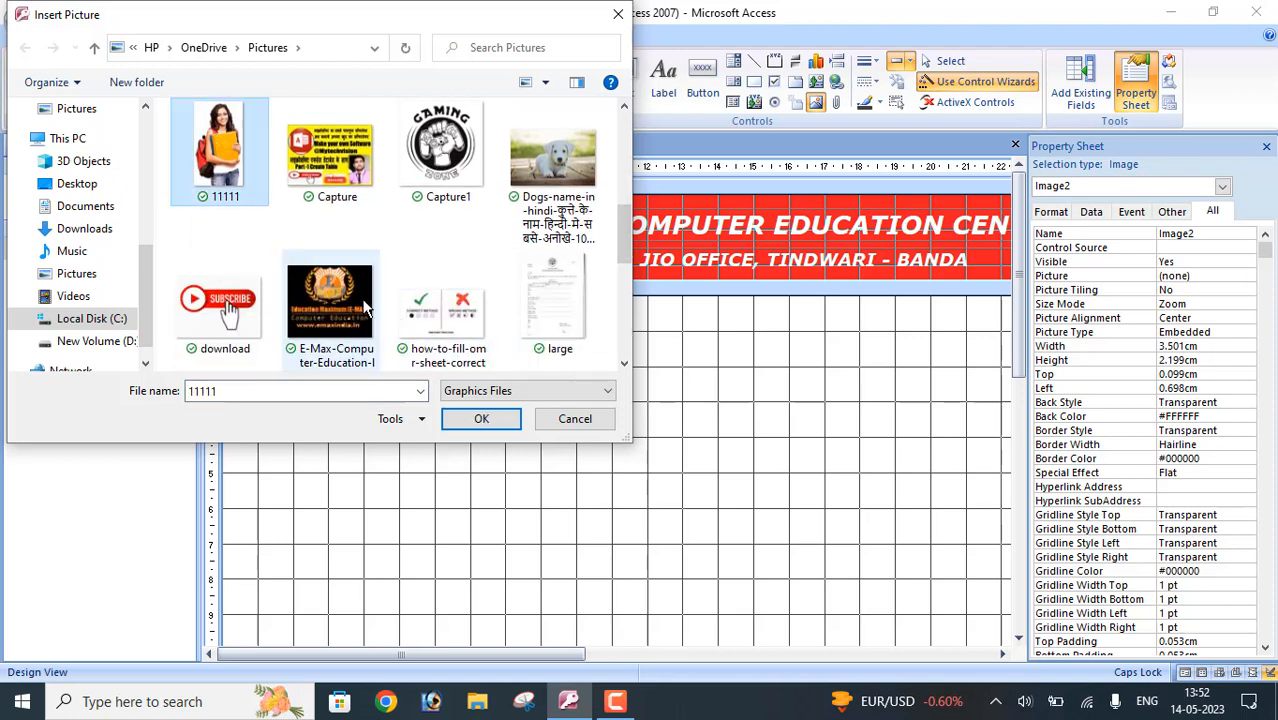
{"action": "left_click", "coordinate": [452, 165]}
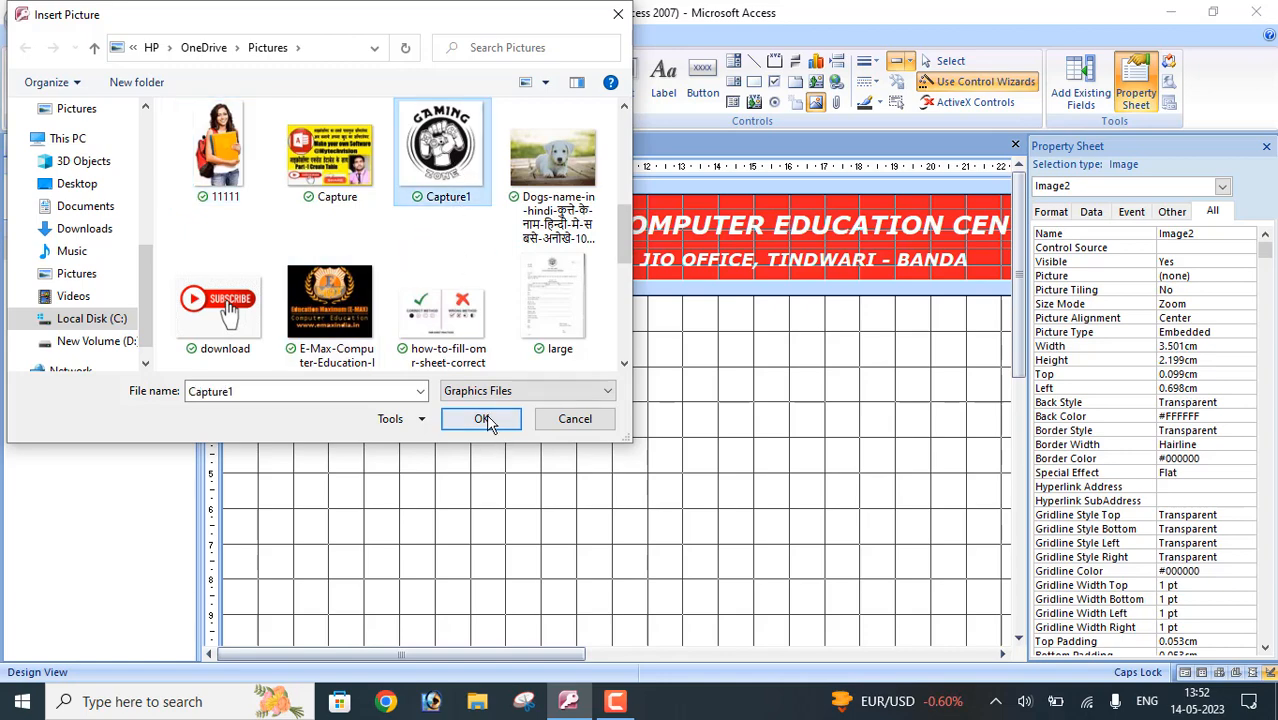
{"action": "left_click", "coordinate": [486, 417]}
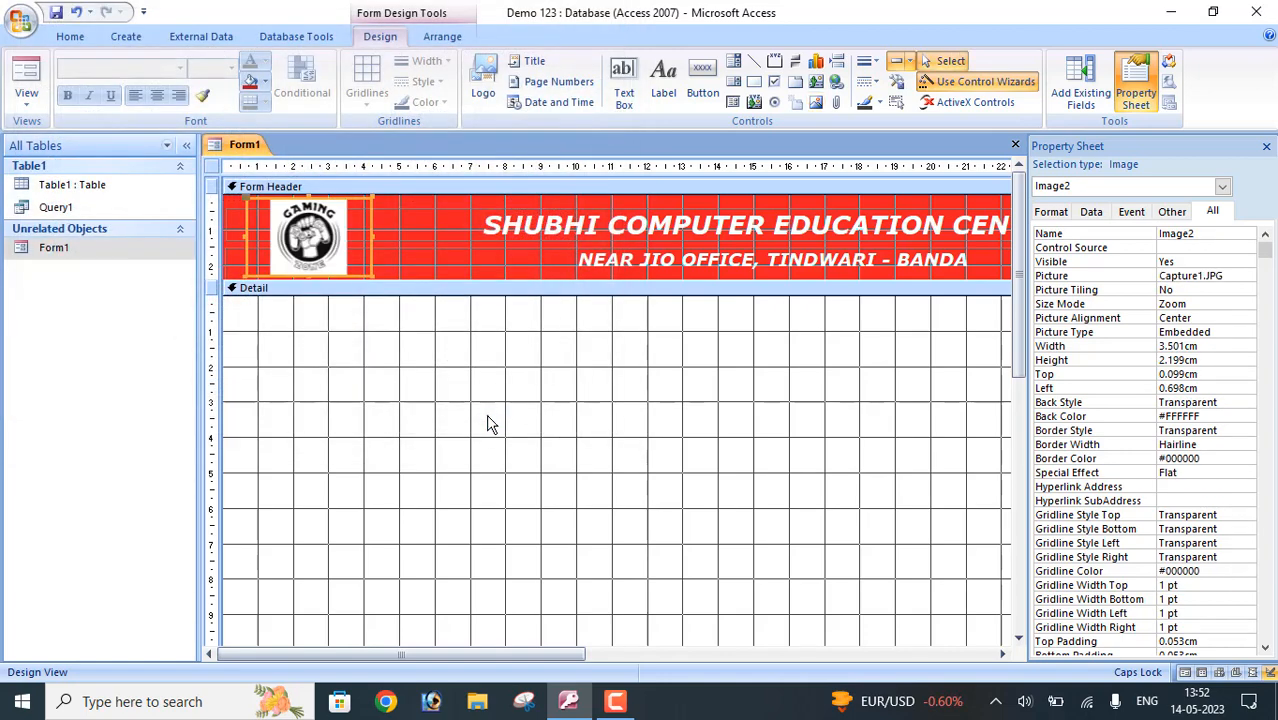
{"action": "left_click", "coordinate": [490, 424]}
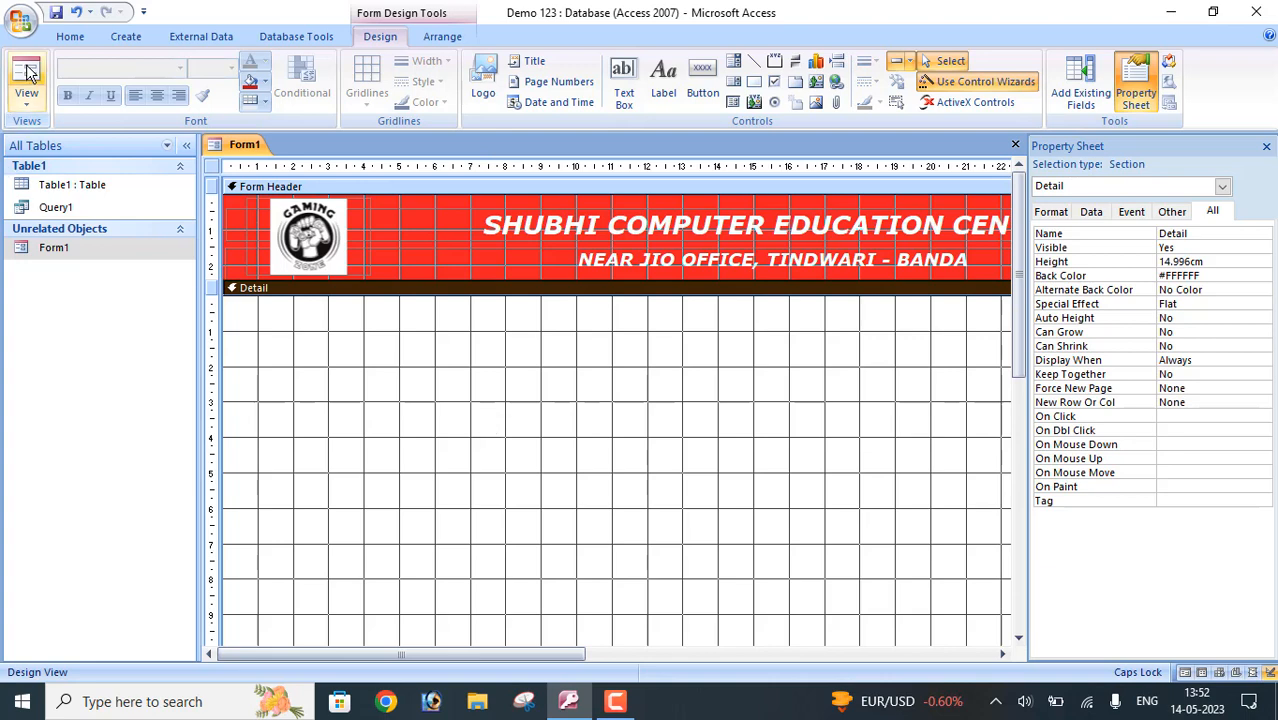
Step: Close and reopen Form1 in Form View to check the logo in the header, and return to Design View
{"action": "right_click", "coordinate": [57, 258]}
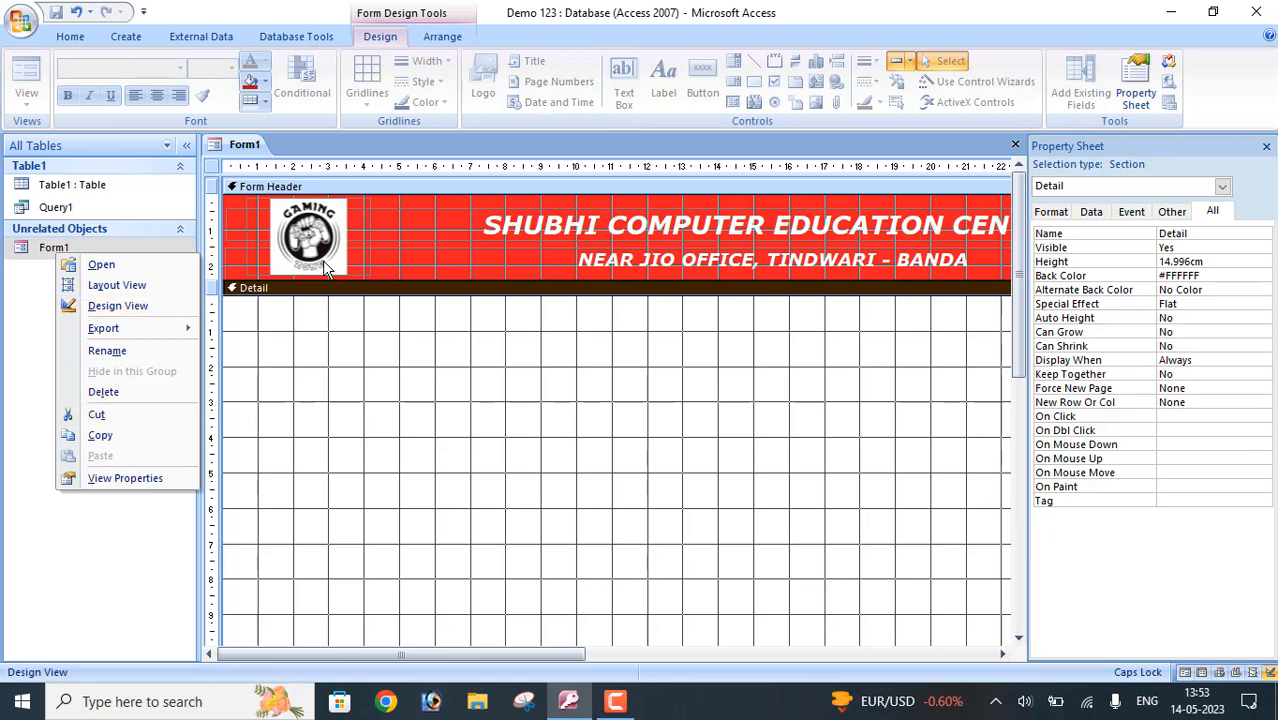
{"action": "right_click", "coordinate": [238, 145]}
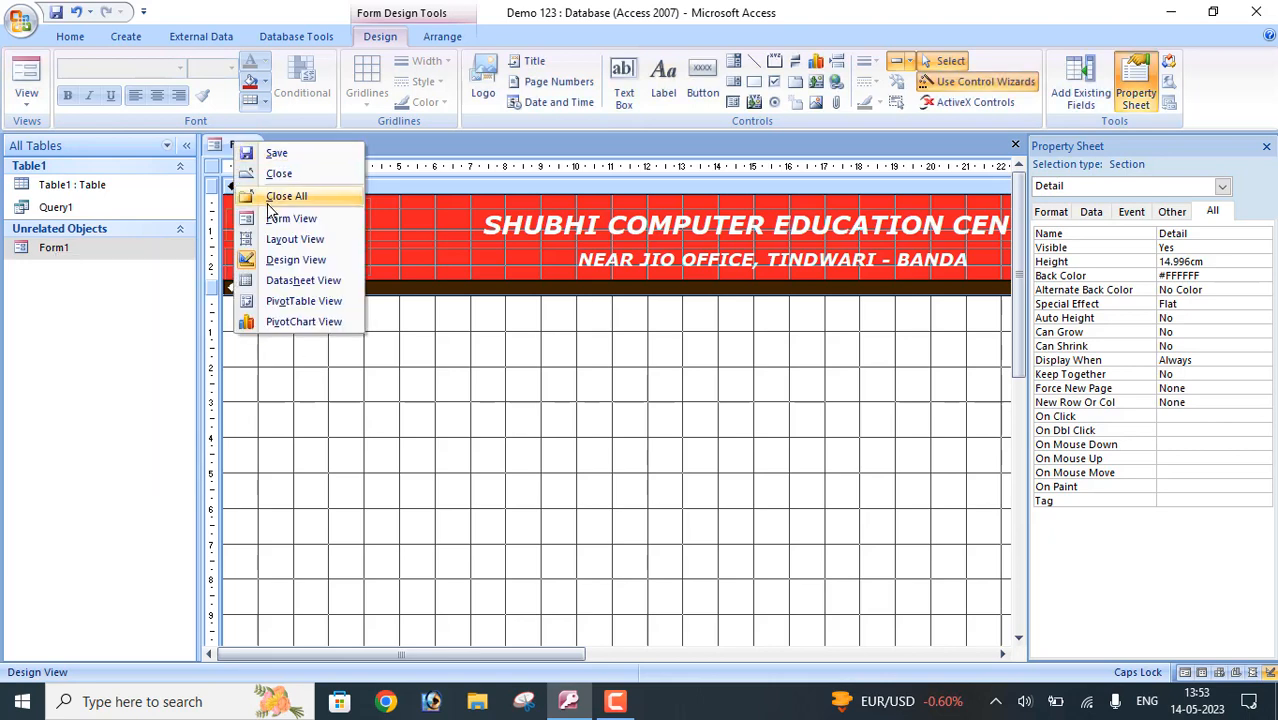
{"action": "left_click", "coordinate": [272, 174]}
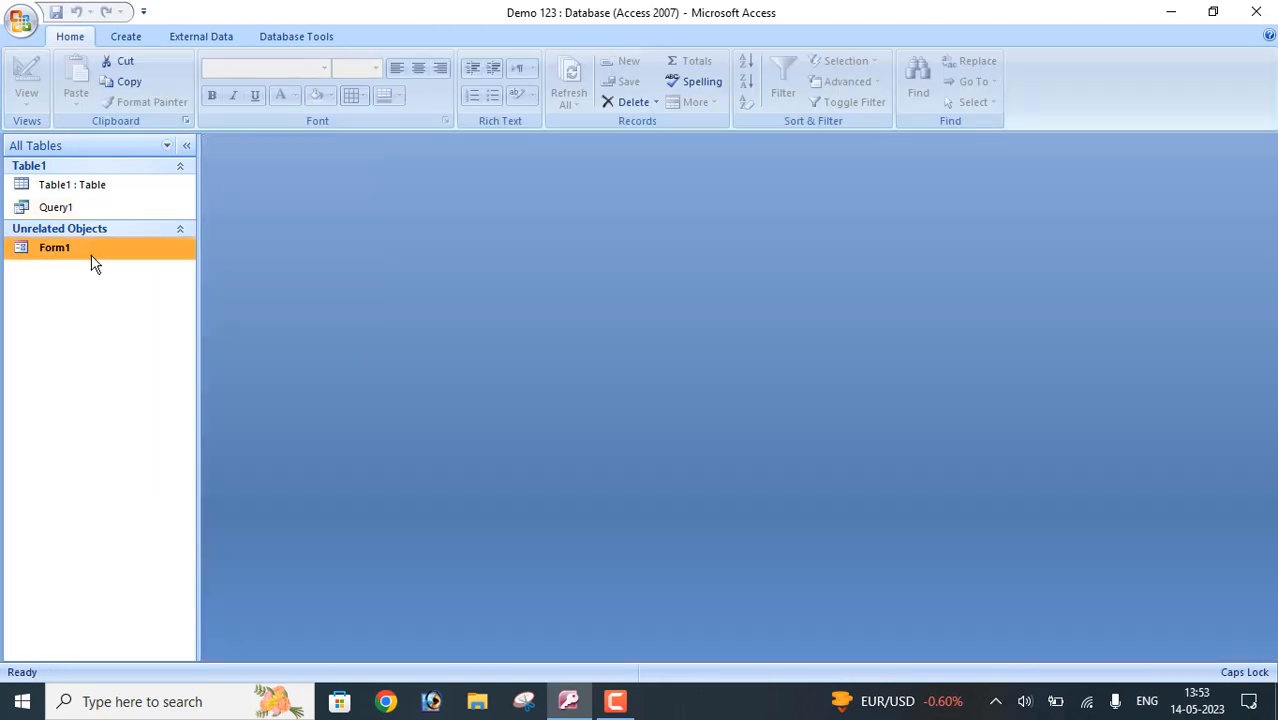
{"action": "right_click", "coordinate": [93, 263]}
{"action": "left_click", "coordinate": [163, 268]}
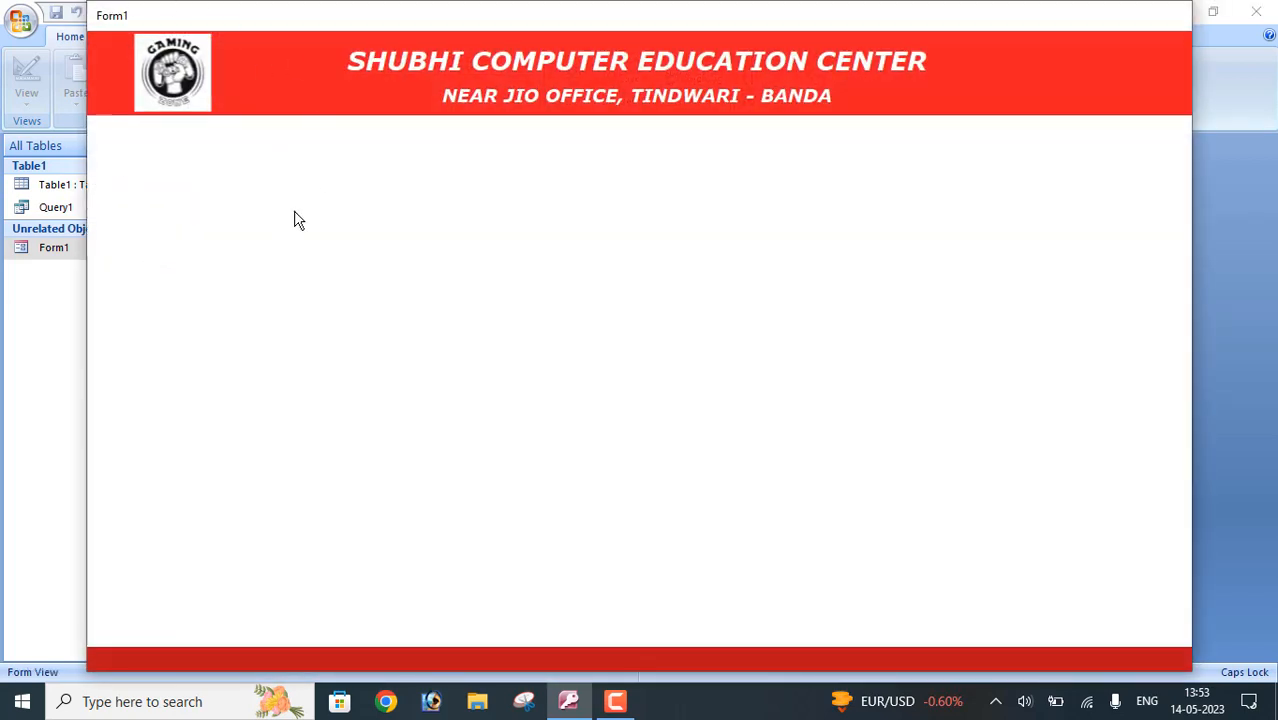
{"action": "right_click", "coordinate": [652, 312]}
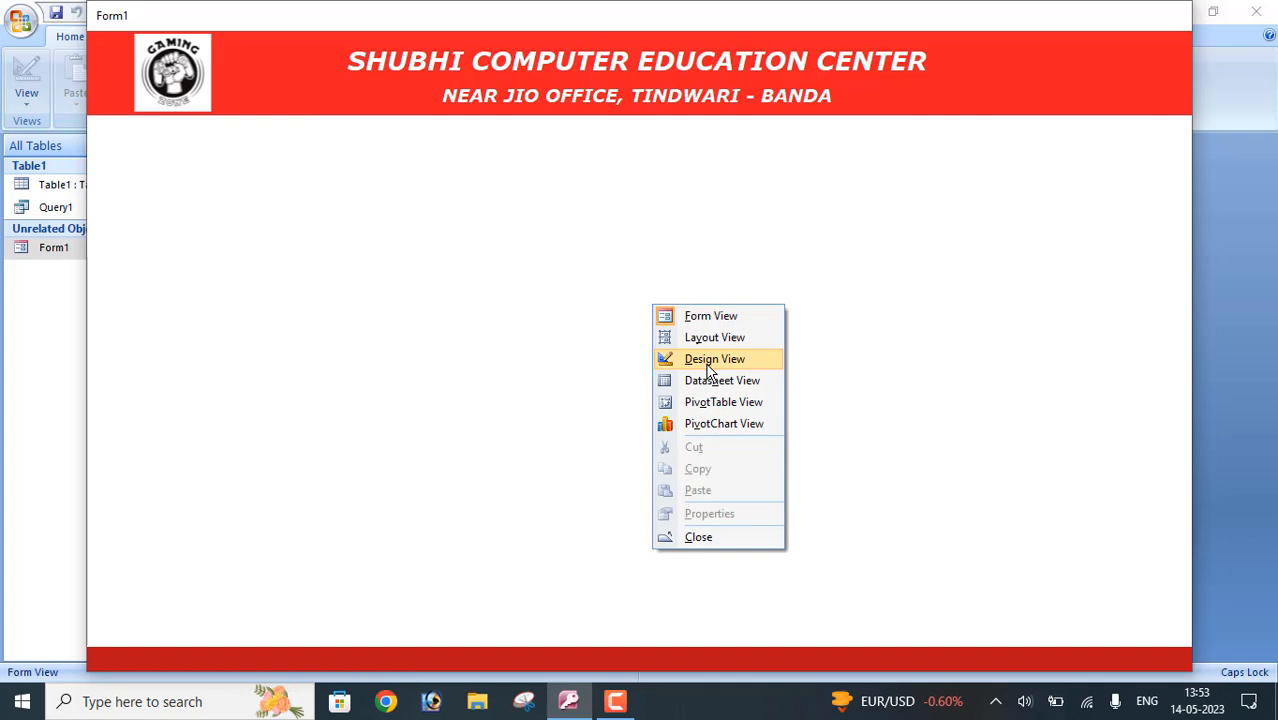
{"action": "left_click", "coordinate": [705, 362]}
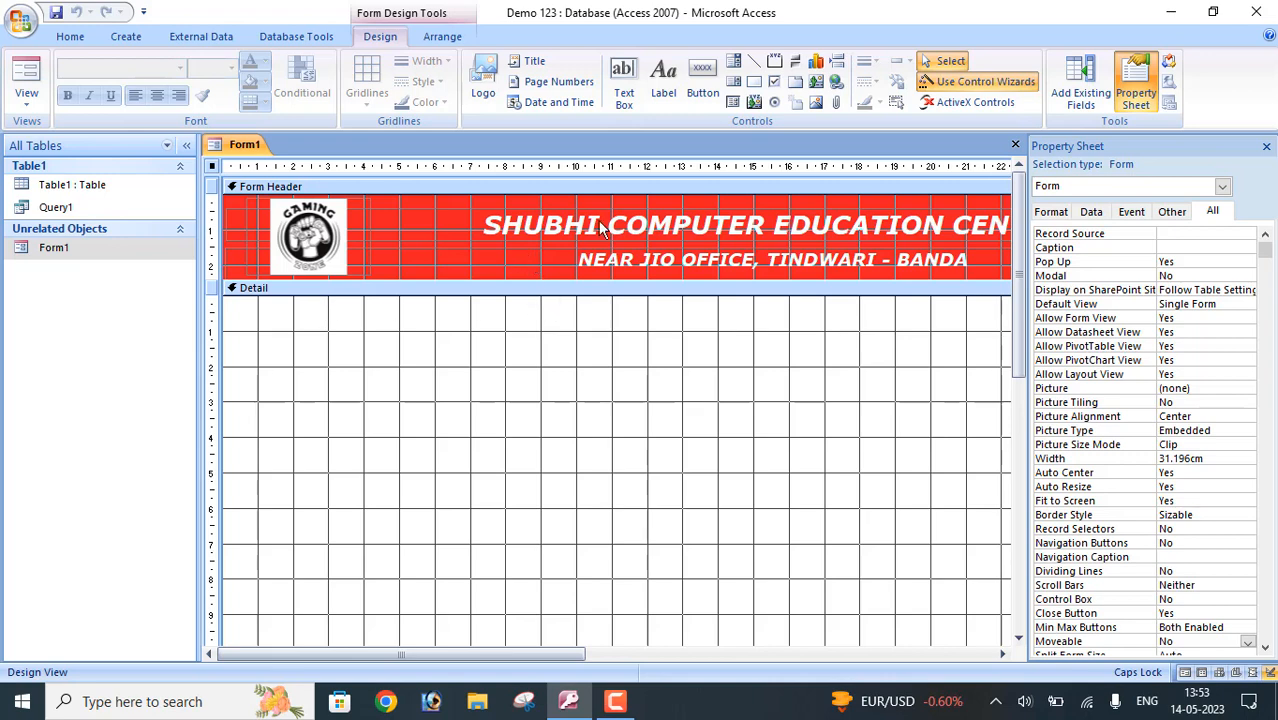
Step: Draw a rectangle about 31.2 cm wide and 0.3 cm high across the top of the Detail section and fill it with orange-yellow #FFC20E
{"action": "left_click", "coordinate": [754, 82]}
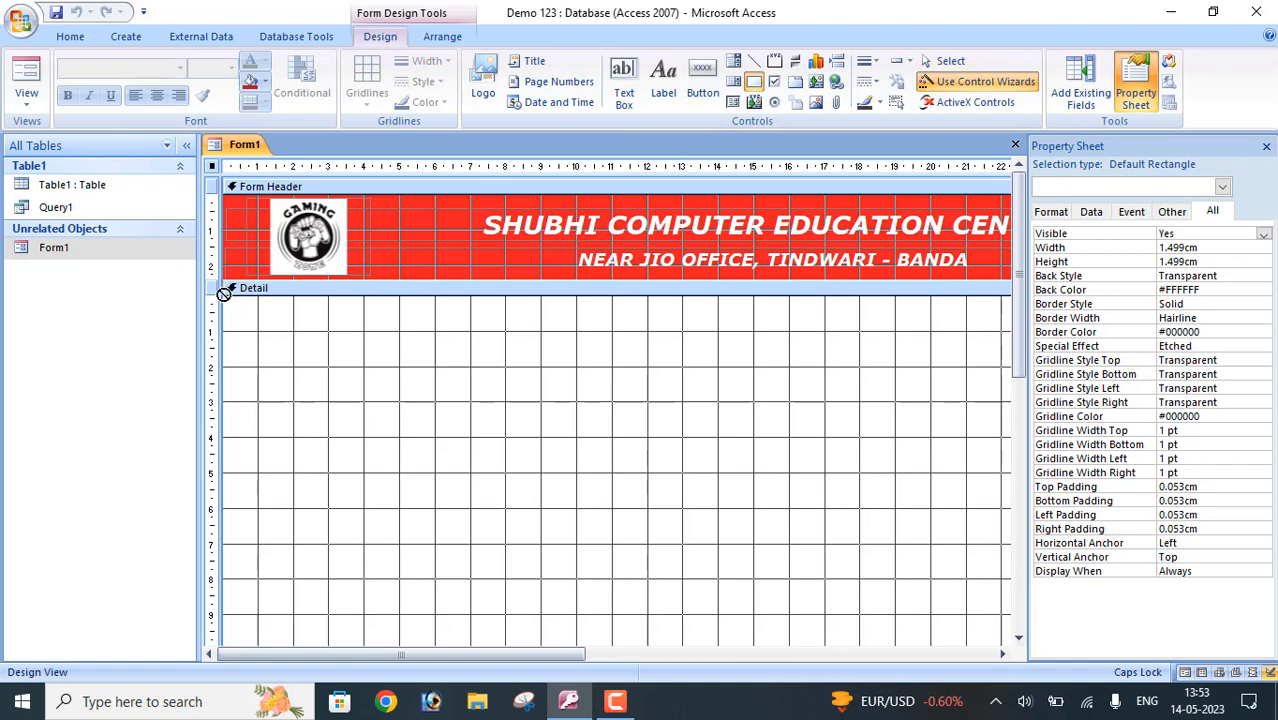
{"action": "mouse_move", "coordinate": [227, 296]}
{"action": "left_mouse_down"}
{"action": "mouse_move", "coordinate": [1005, 333]}
{"action": "mouse_move", "coordinate": [1273, 325]}
{"action": "mouse_move", "coordinate": [765, 331]}
{"action": "mouse_move", "coordinate": [738, 322]}
{"action": "mouse_move", "coordinate": [735, 303]}
{"action": "left_mouse_up"}
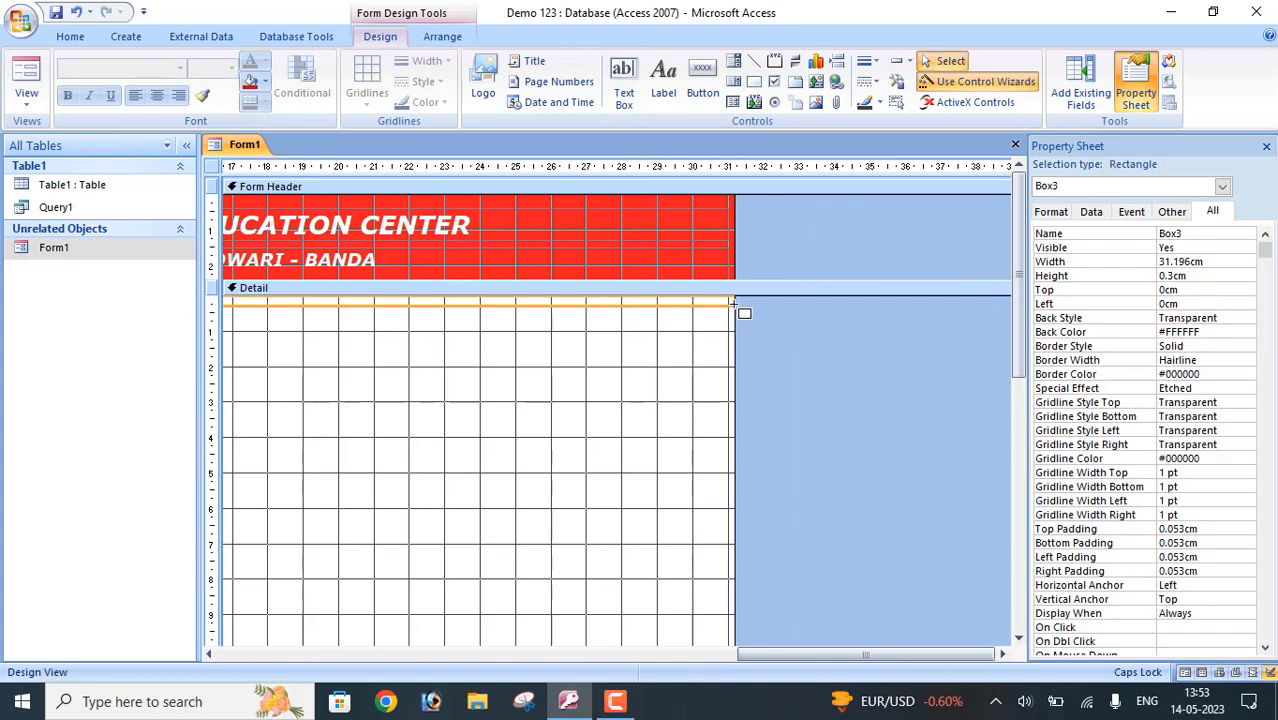
{"action": "left_click", "coordinate": [265, 88]}
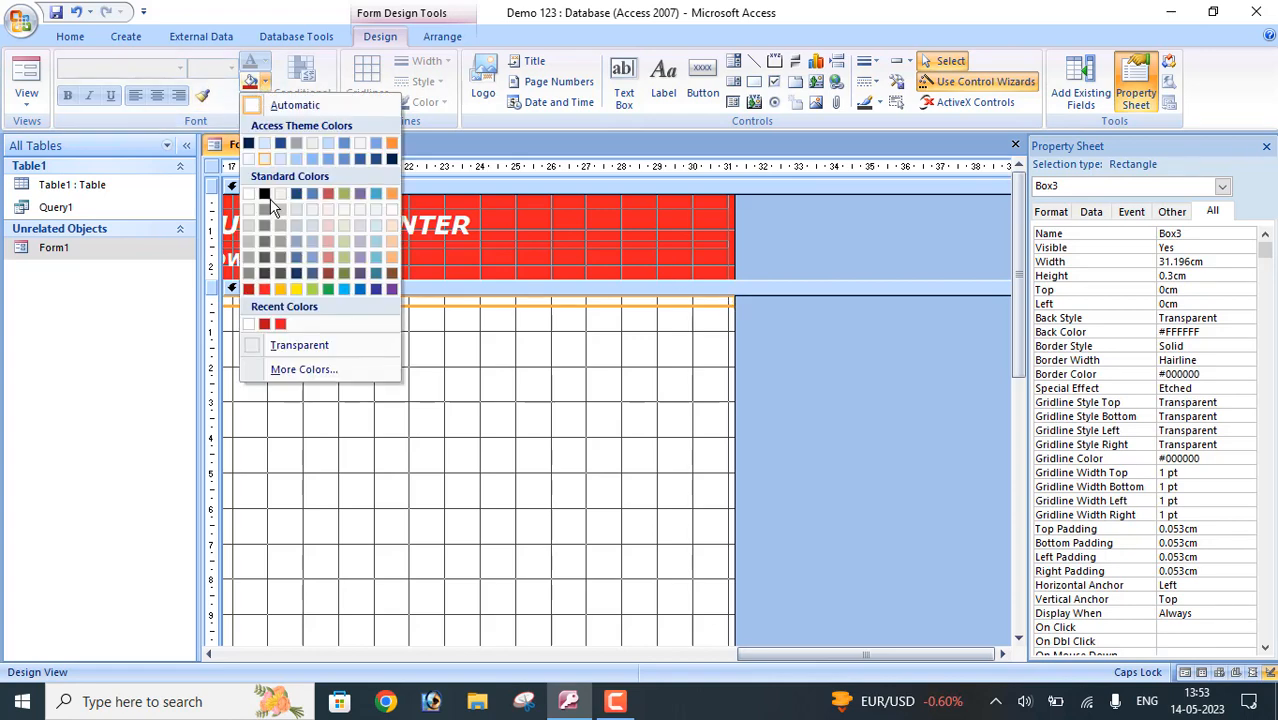
{"action": "left_click", "coordinate": [284, 288]}
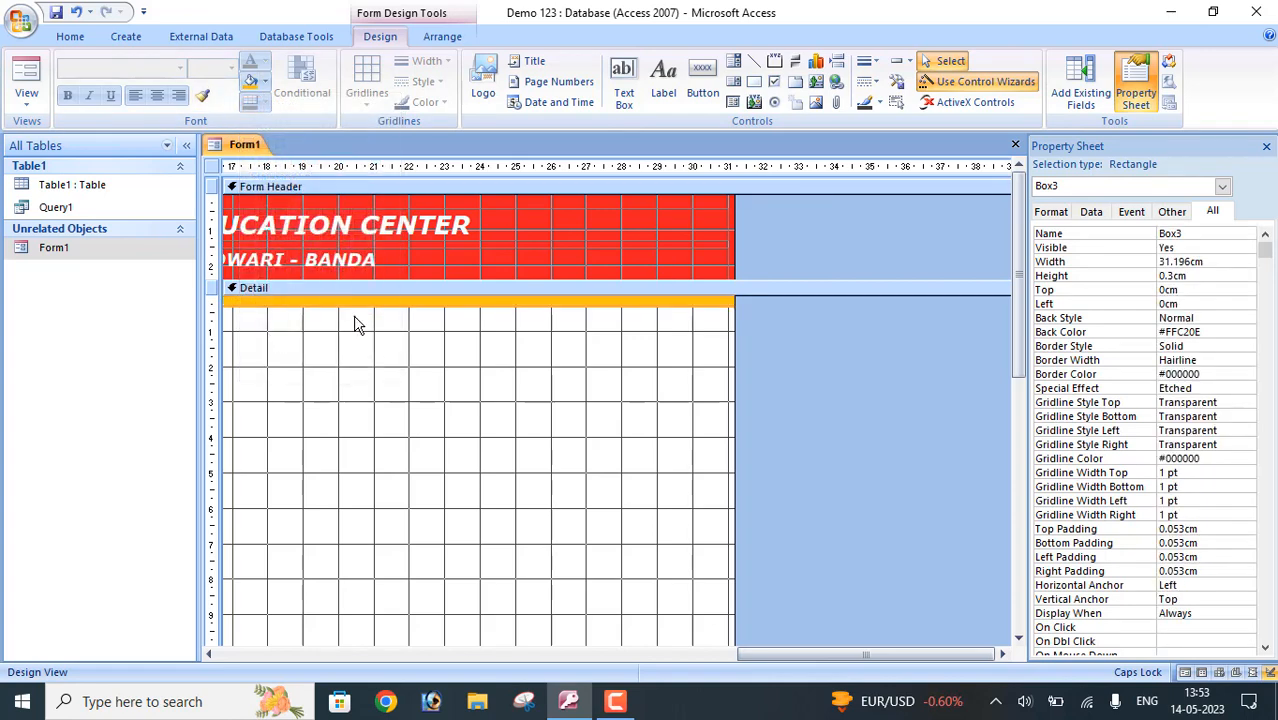
Step: Set the border style of the orange-yellow strip in the Detail section to Transparent
{"action": "left_click", "coordinate": [424, 366]}
{"action": "left_click", "coordinate": [424, 300]}
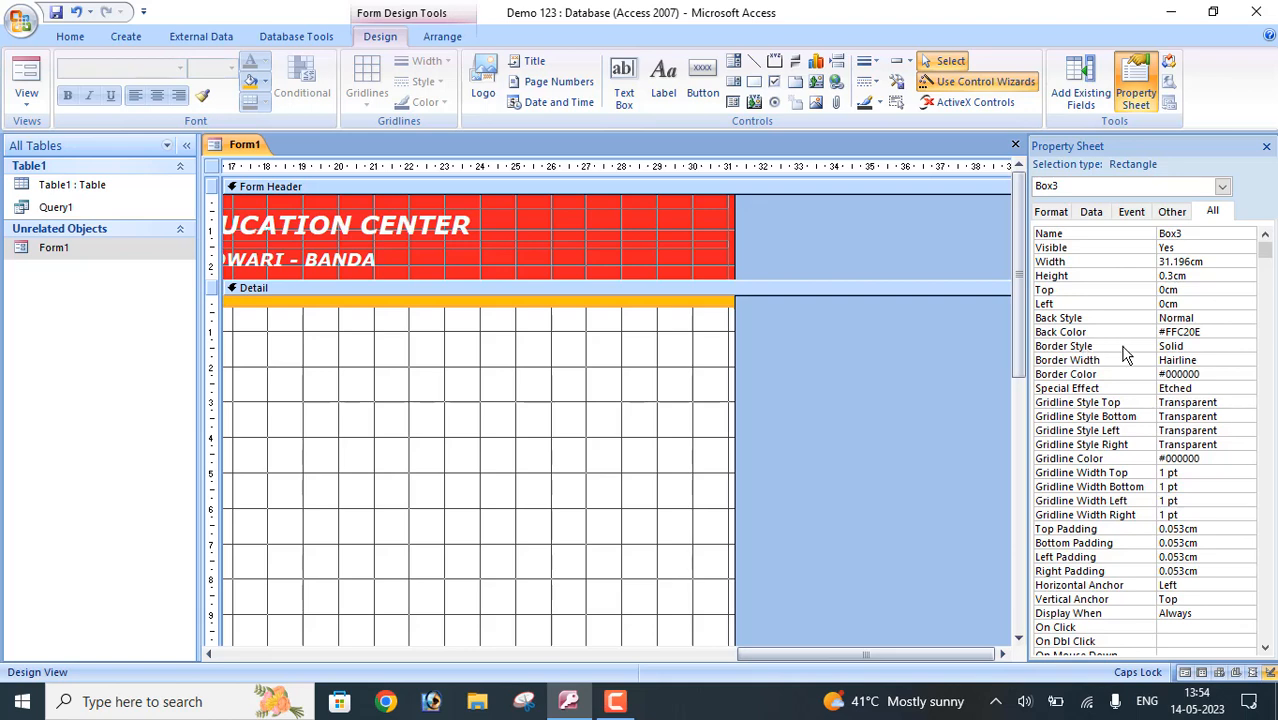
{"action": "left_click", "coordinate": [1197, 347]}
{"action": "left_click", "coordinate": [1247, 347]}
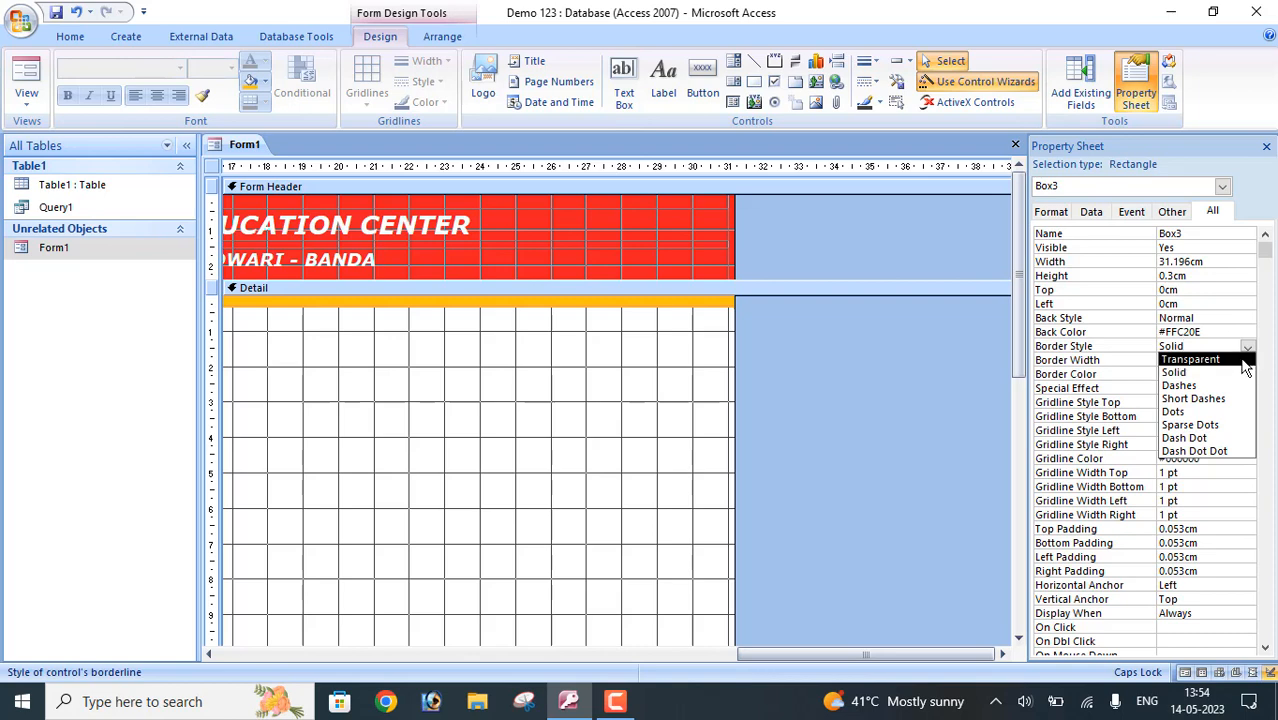
{"action": "left_click", "coordinate": [1242, 360]}
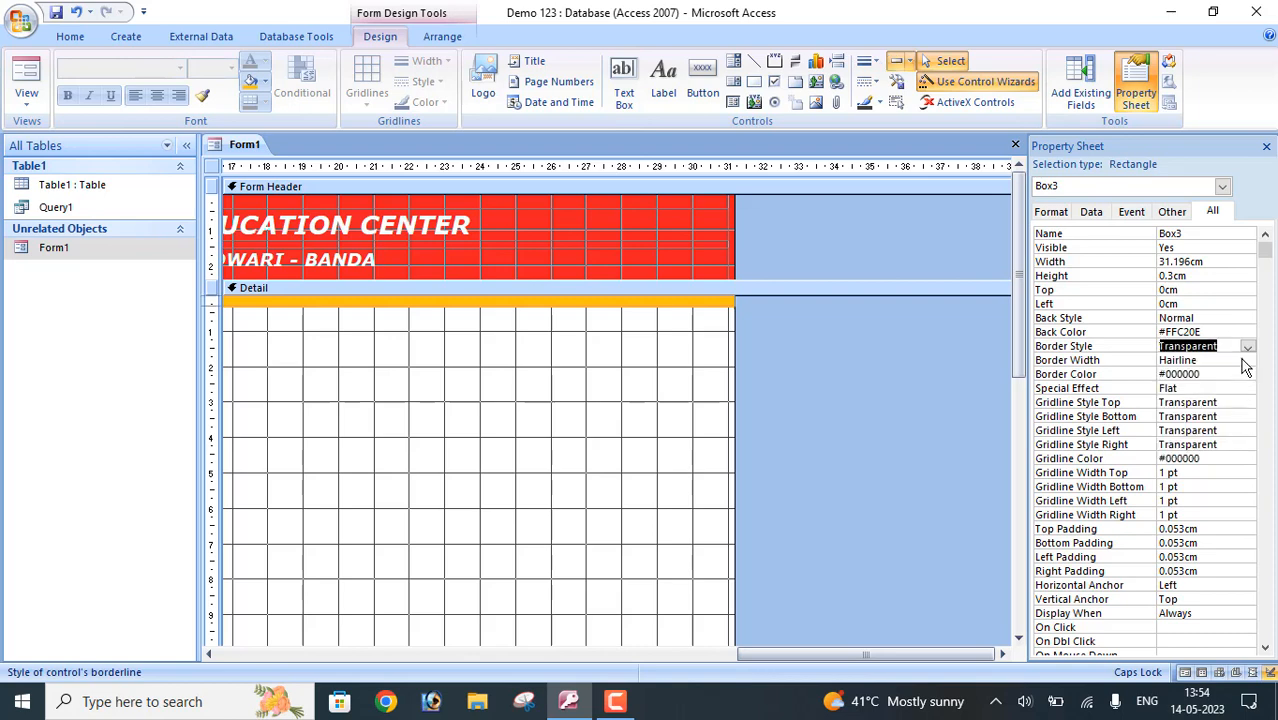
{"action": "left_click", "coordinate": [317, 519]}
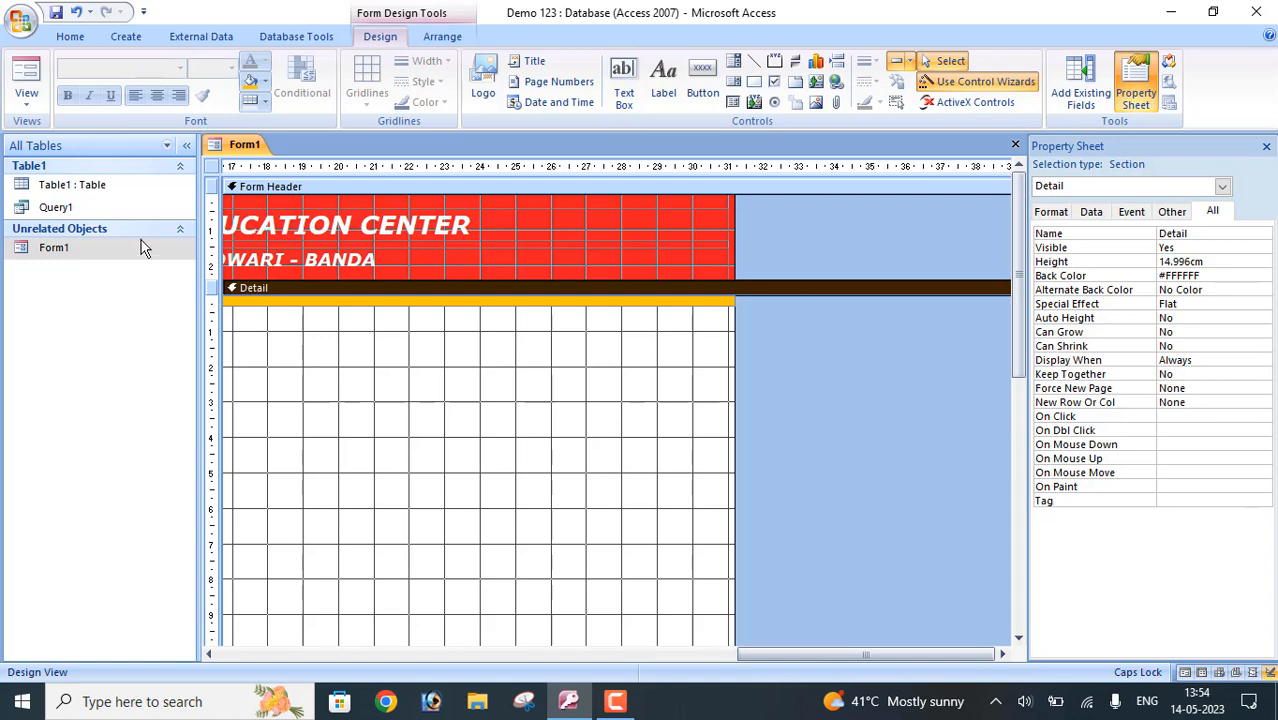
Step: Close and reopen Form1 in Form View to check the borderless strip under the header, and return to Design View
{"action": "right_click", "coordinate": [231, 151]}
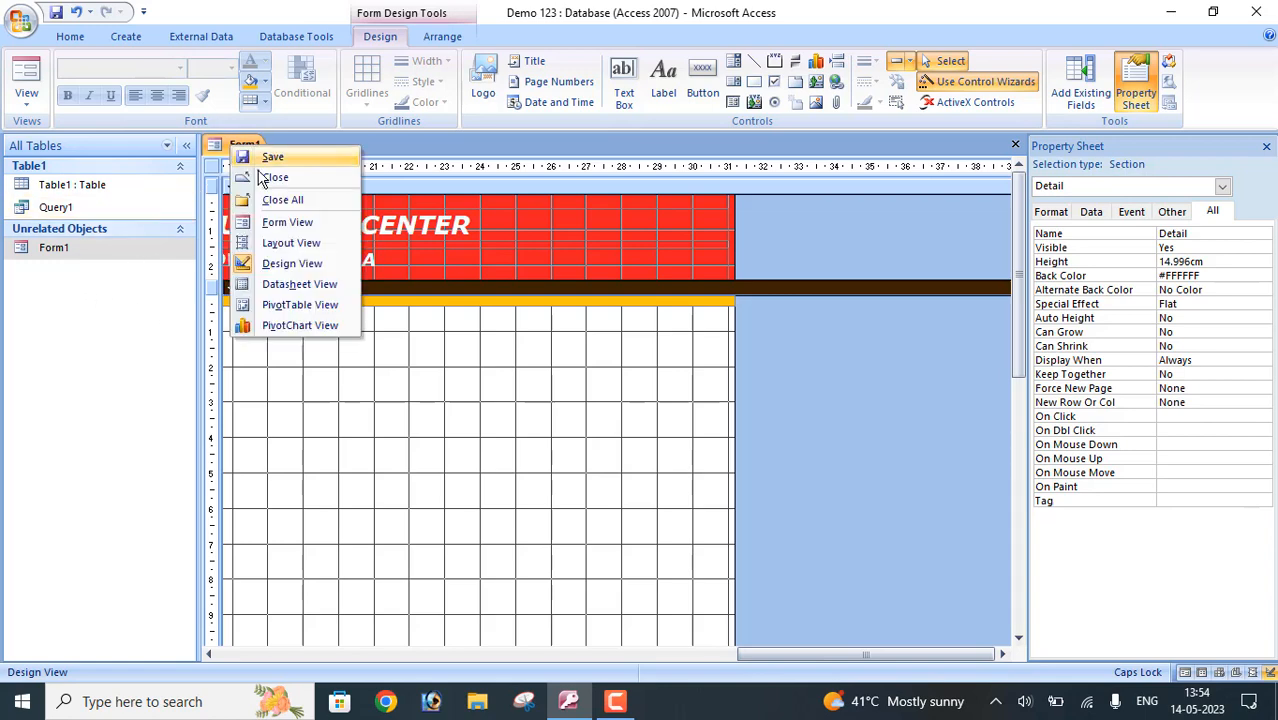
{"action": "left_click", "coordinate": [271, 180]}
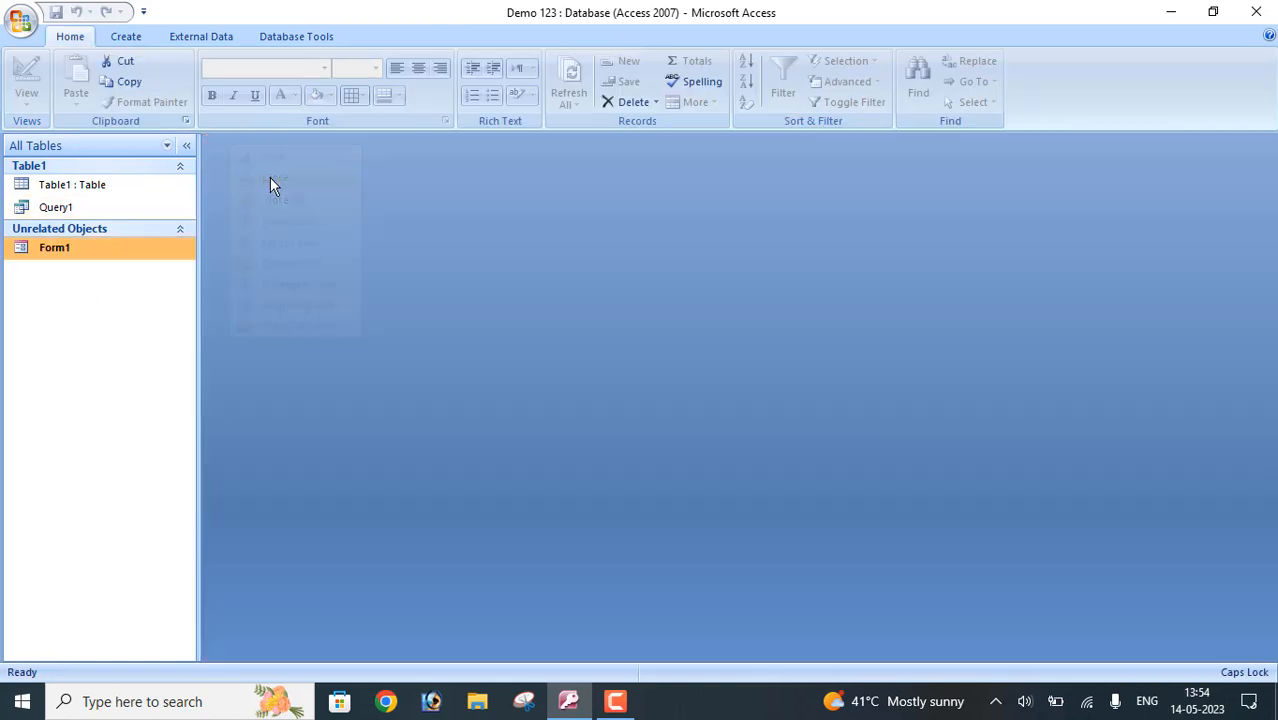
{"action": "right_click", "coordinate": [140, 250]}
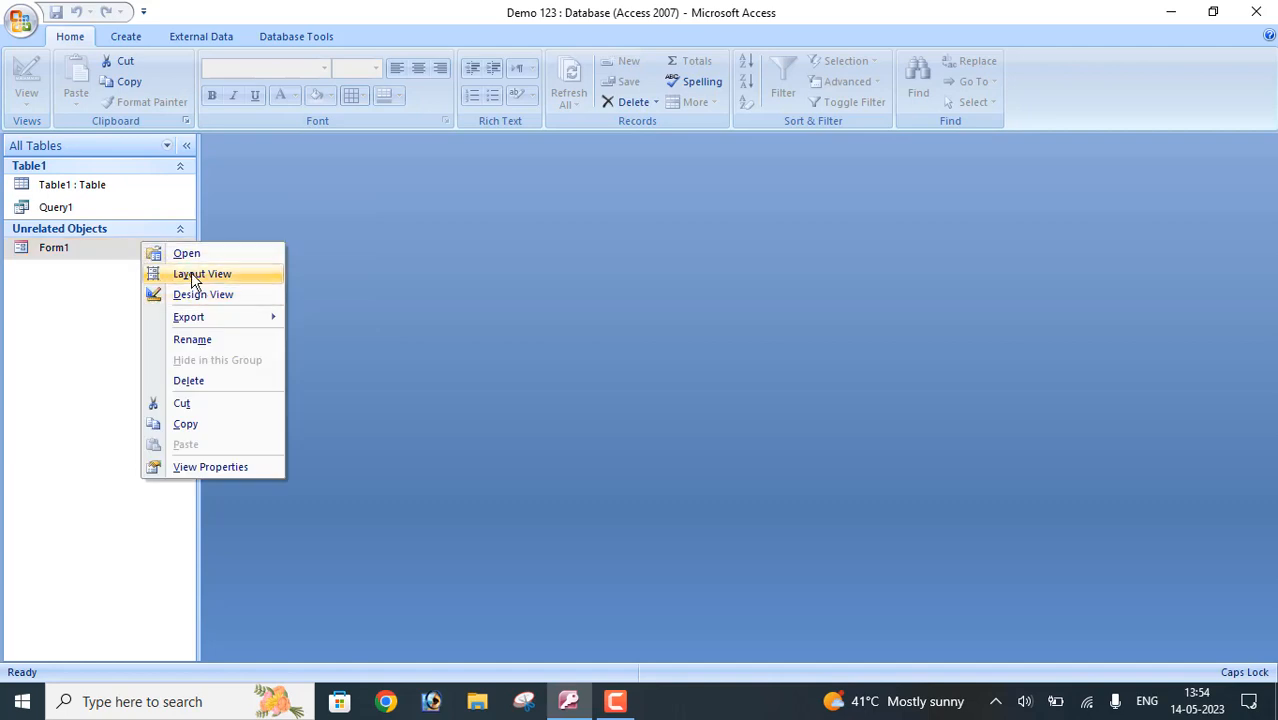
{"action": "left_click", "coordinate": [191, 258]}
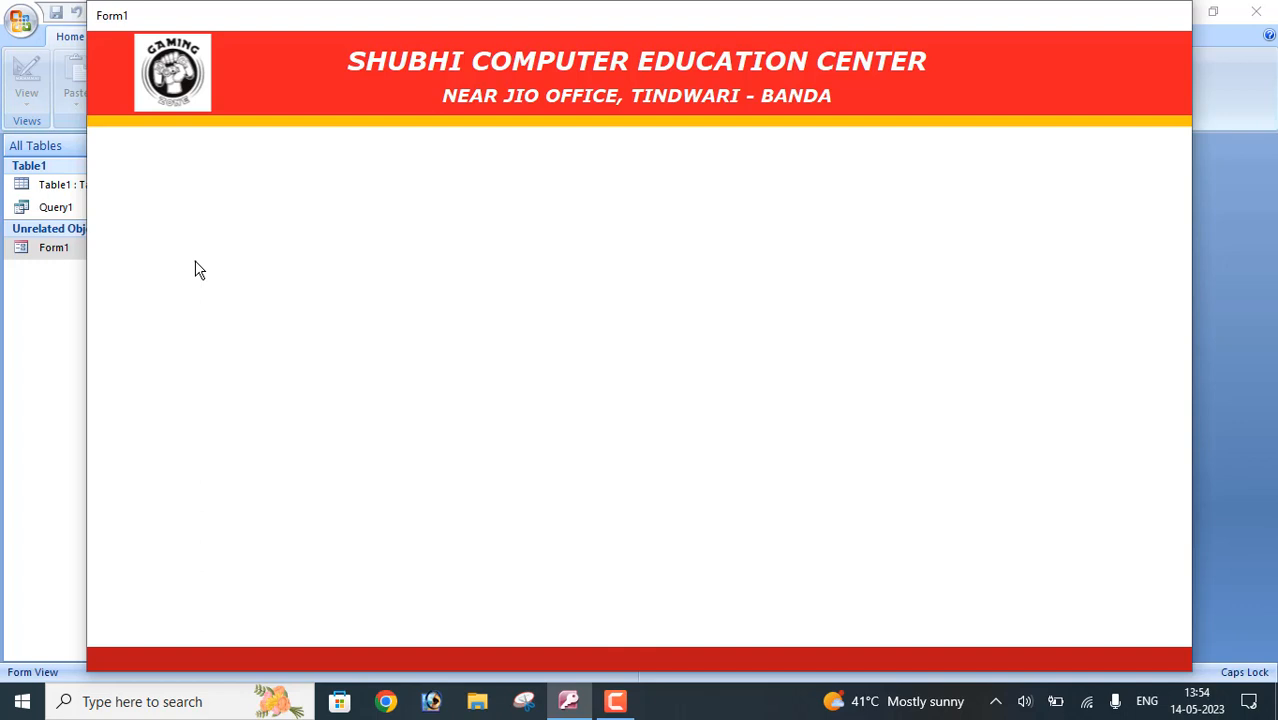
{"action": "right_click", "coordinate": [470, 240]}
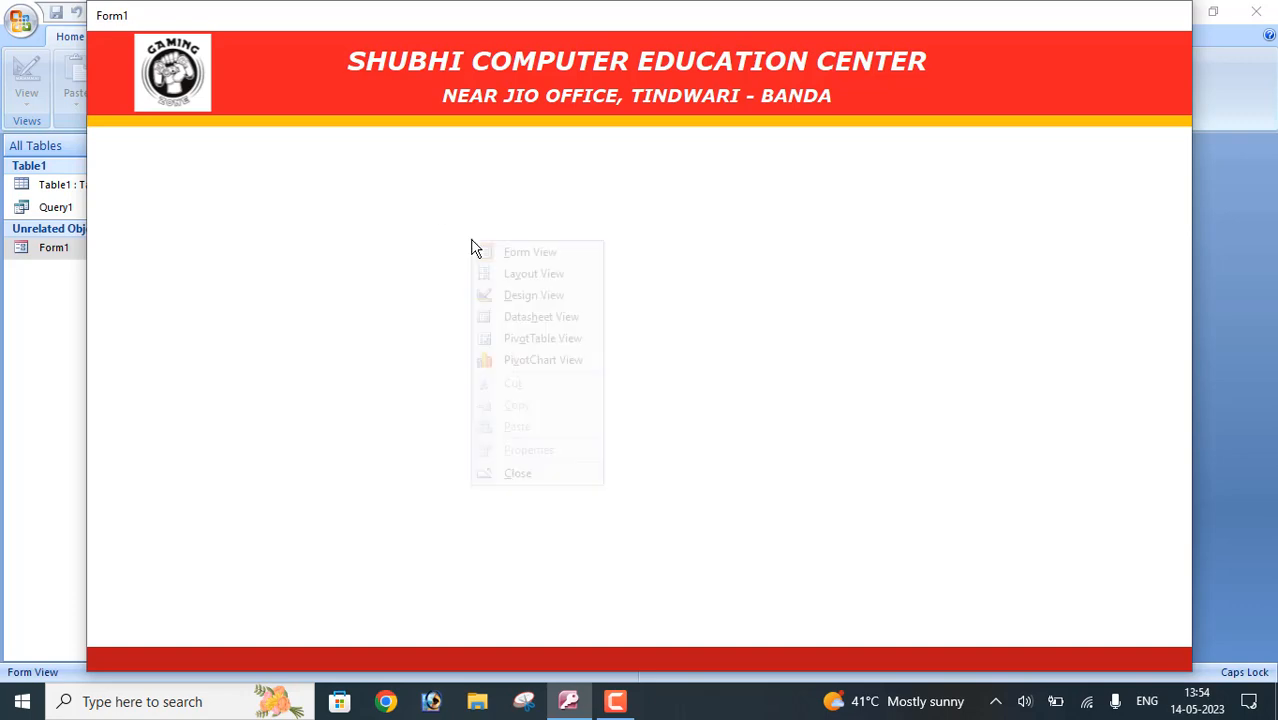
{"action": "left_click", "coordinate": [516, 298]}
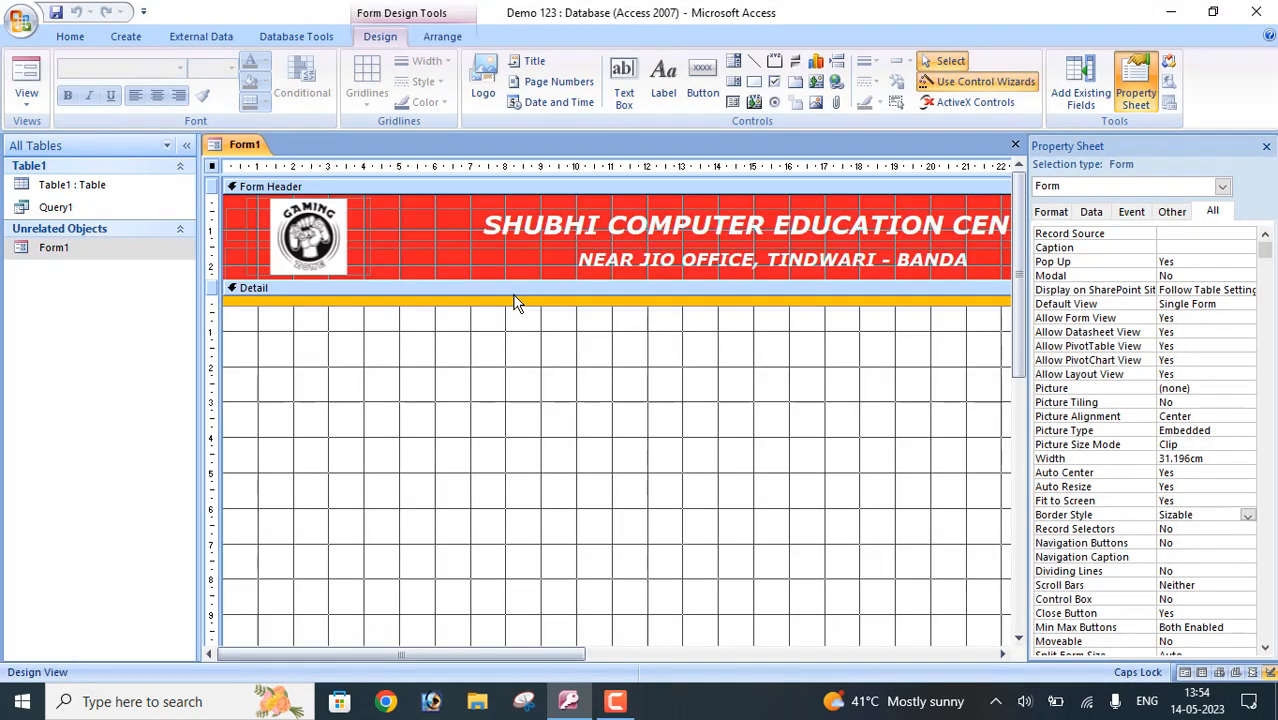
Step: Set the form's record source to Query1 and display the list of its available fields
{"action": "left_click", "coordinate": [556, 352]}
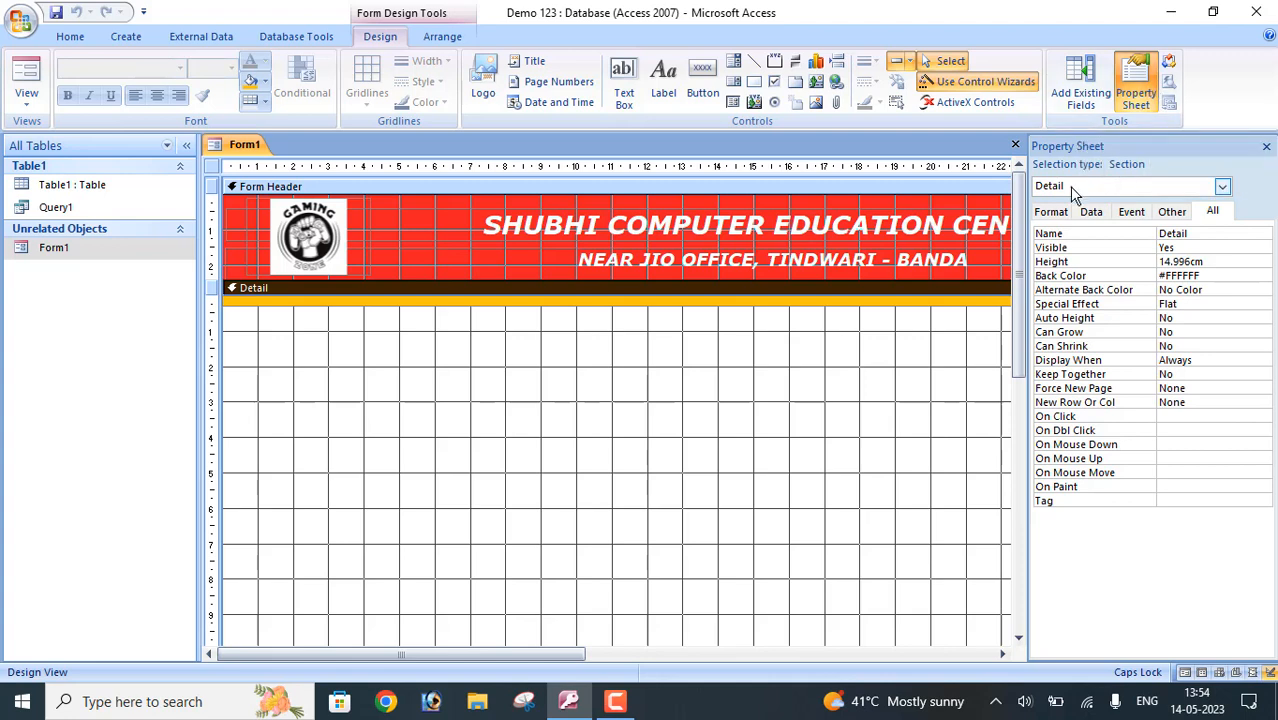
{"action": "left_click", "coordinate": [1222, 187]}
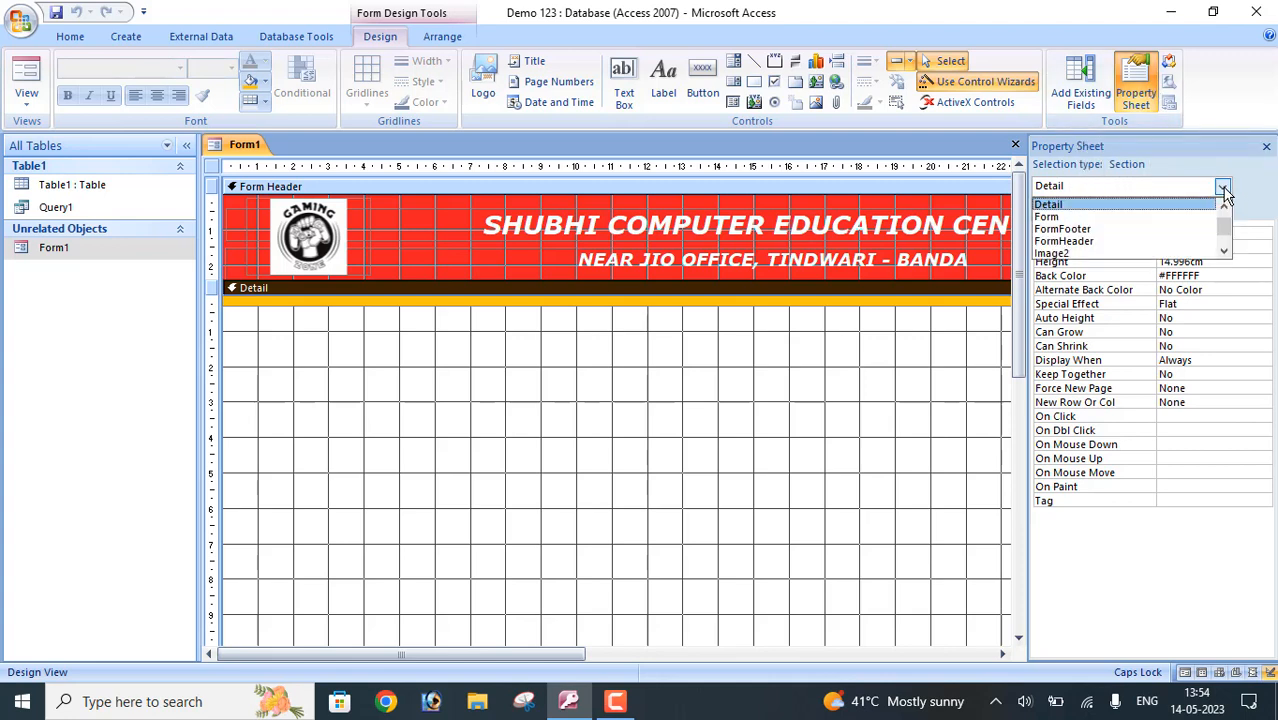
{"action": "left_click", "coordinate": [1118, 217]}
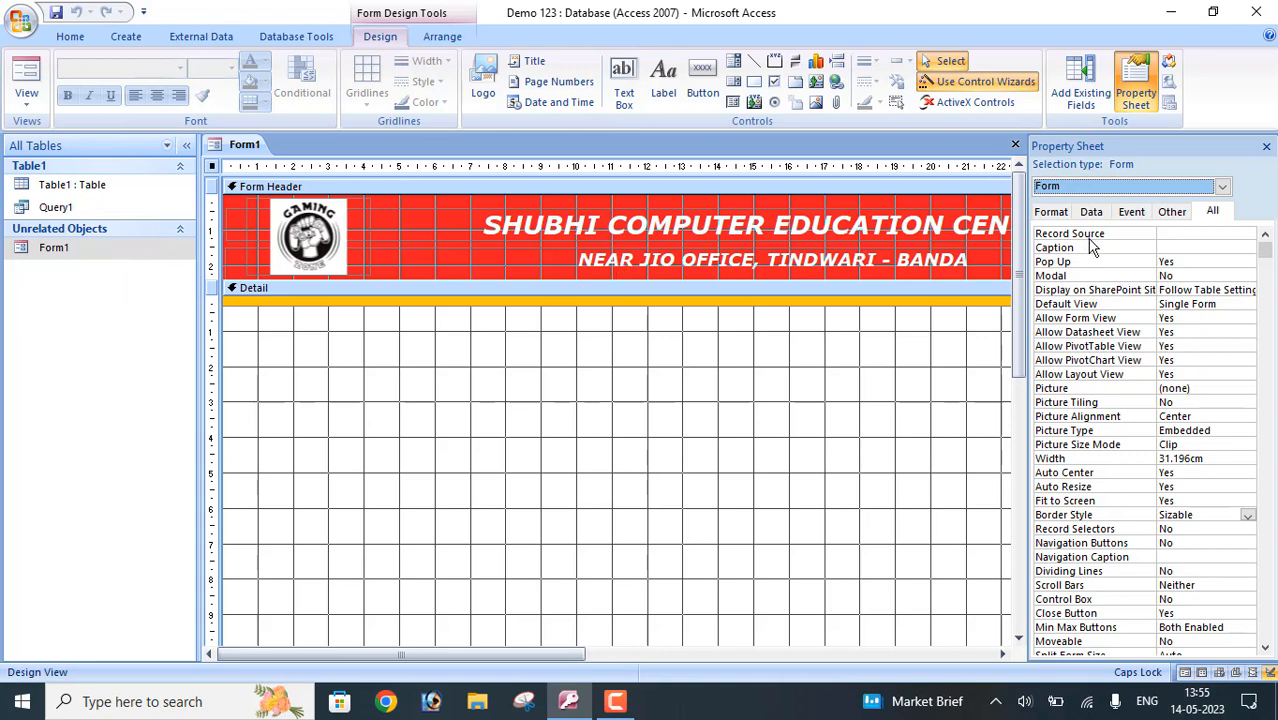
{"action": "left_click", "coordinate": [1173, 233]}
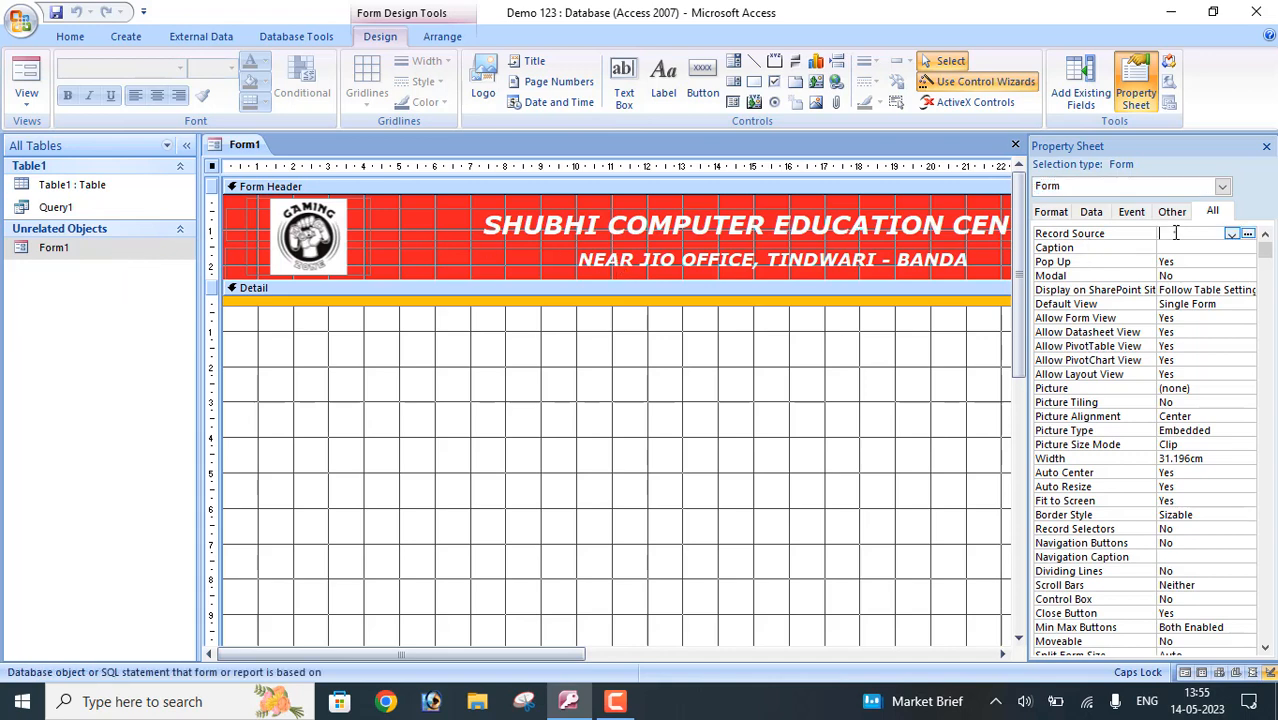
{"action": "left_click", "coordinate": [1232, 236]}
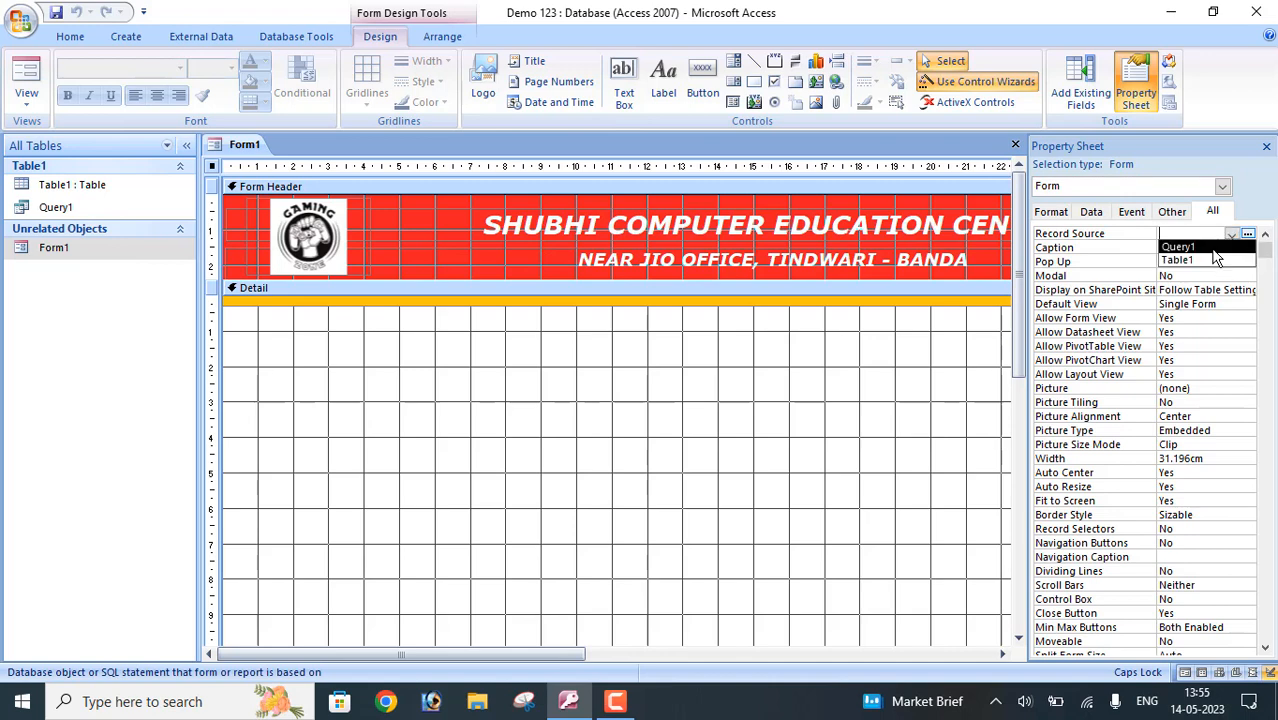
{"action": "left_click", "coordinate": [1214, 248]}
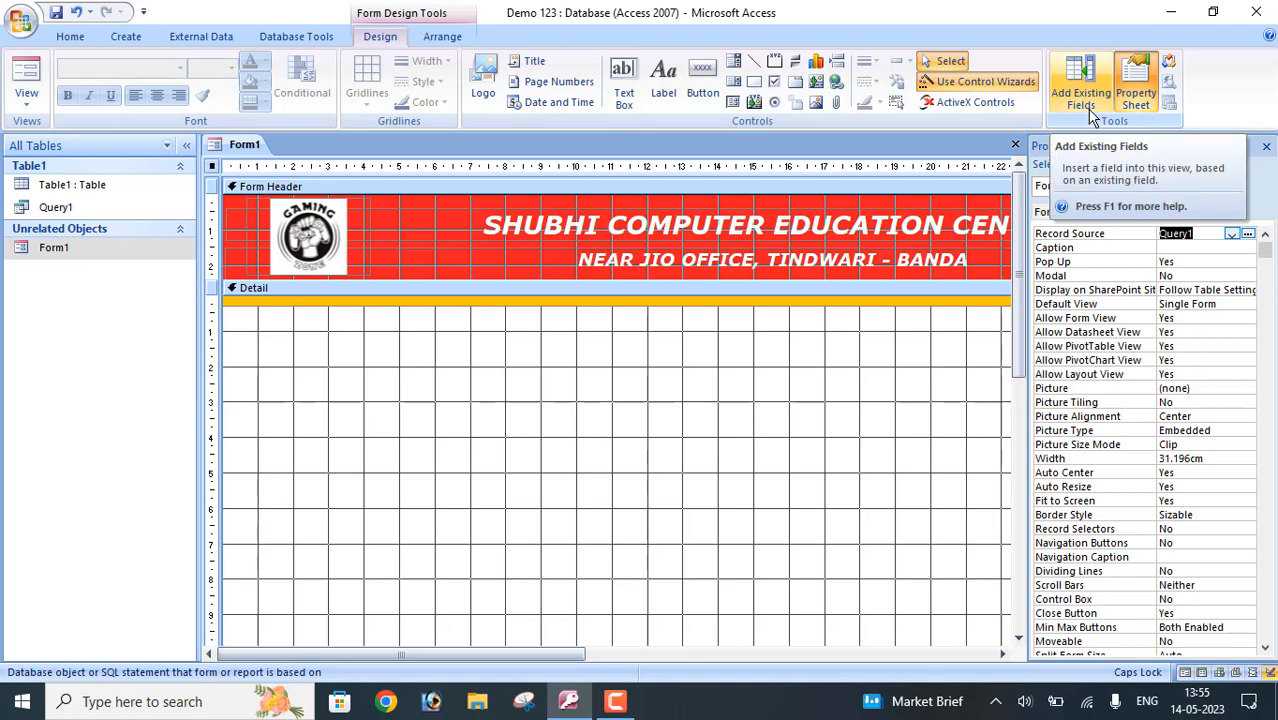
{"action": "left_click", "coordinate": [1093, 117]}
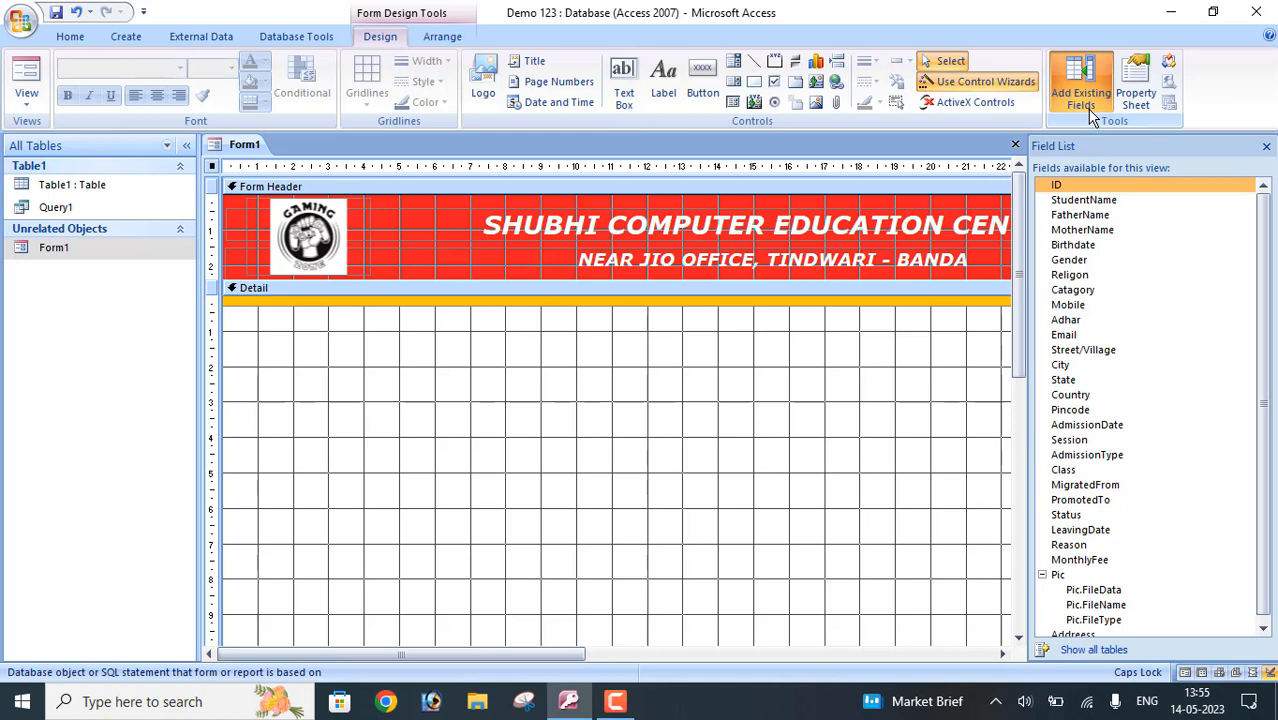
{"action": "left_click", "coordinate": [605, 714]}
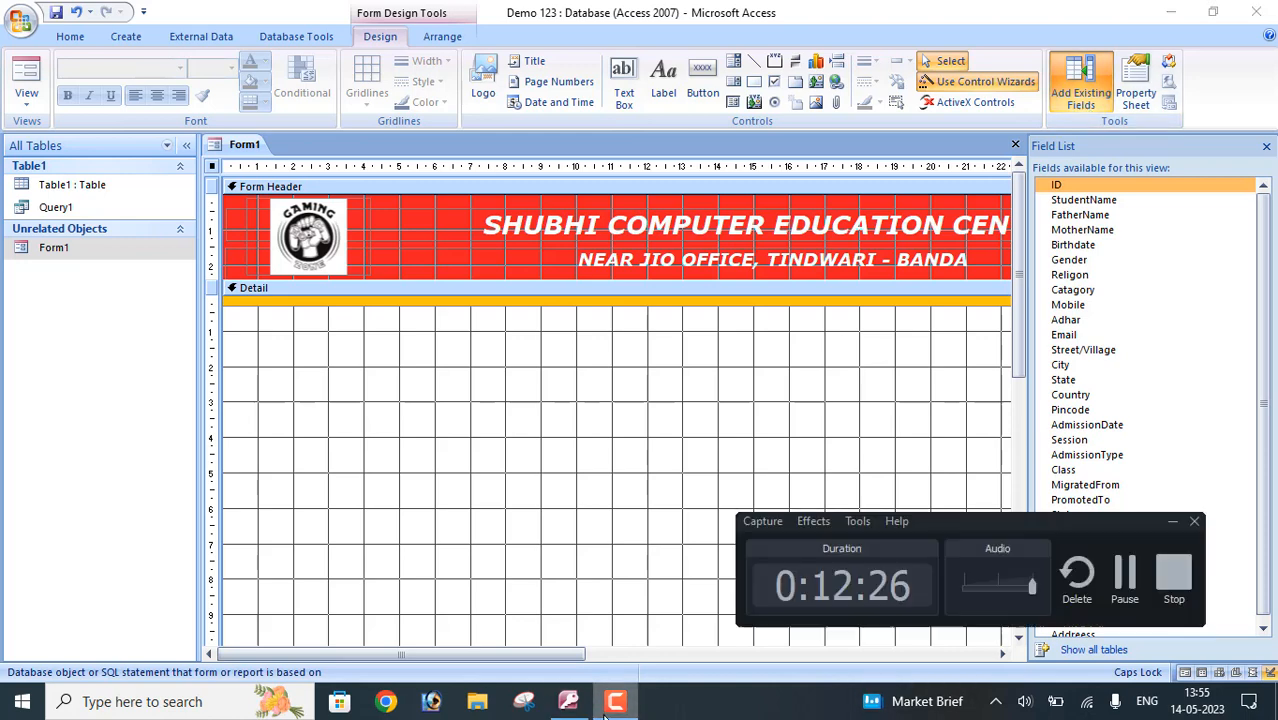
{"action": "left_click", "coordinate": [1124, 576]}
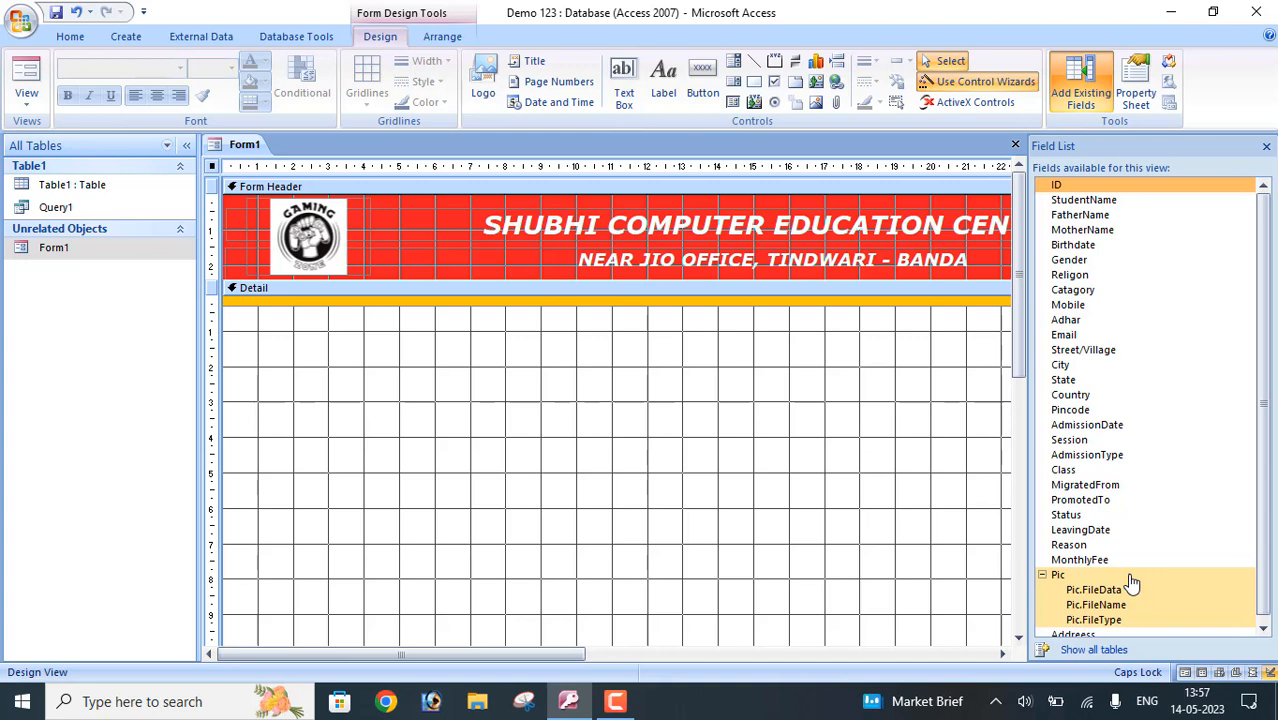
Step: Add the fields ID through Email to the Detail section just below the strip and arrange them in a stacked layout
{"action": "left_click", "coordinate": [1122, 187]}
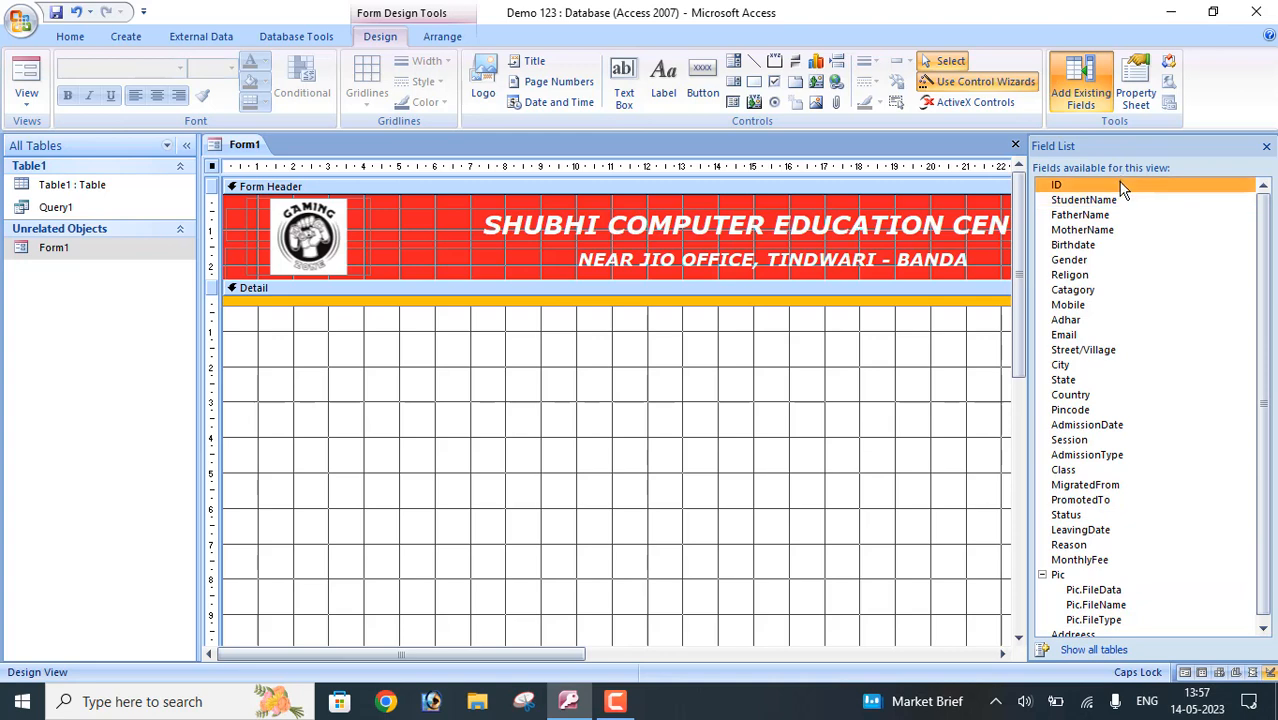
{"action": "left_click", "coordinate": [1079, 335], "text": "shift"}
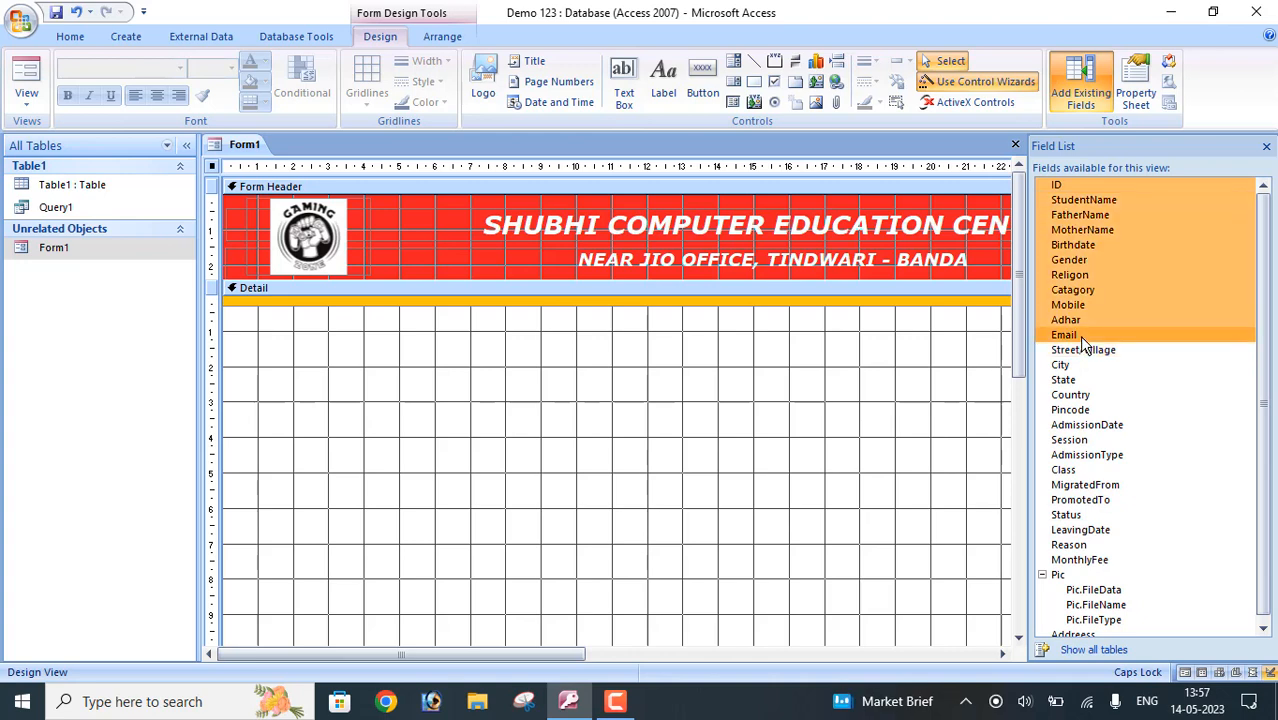
{"action": "left_click_drag", "start_coordinate": [1079, 335], "coordinate": [432, 422]}
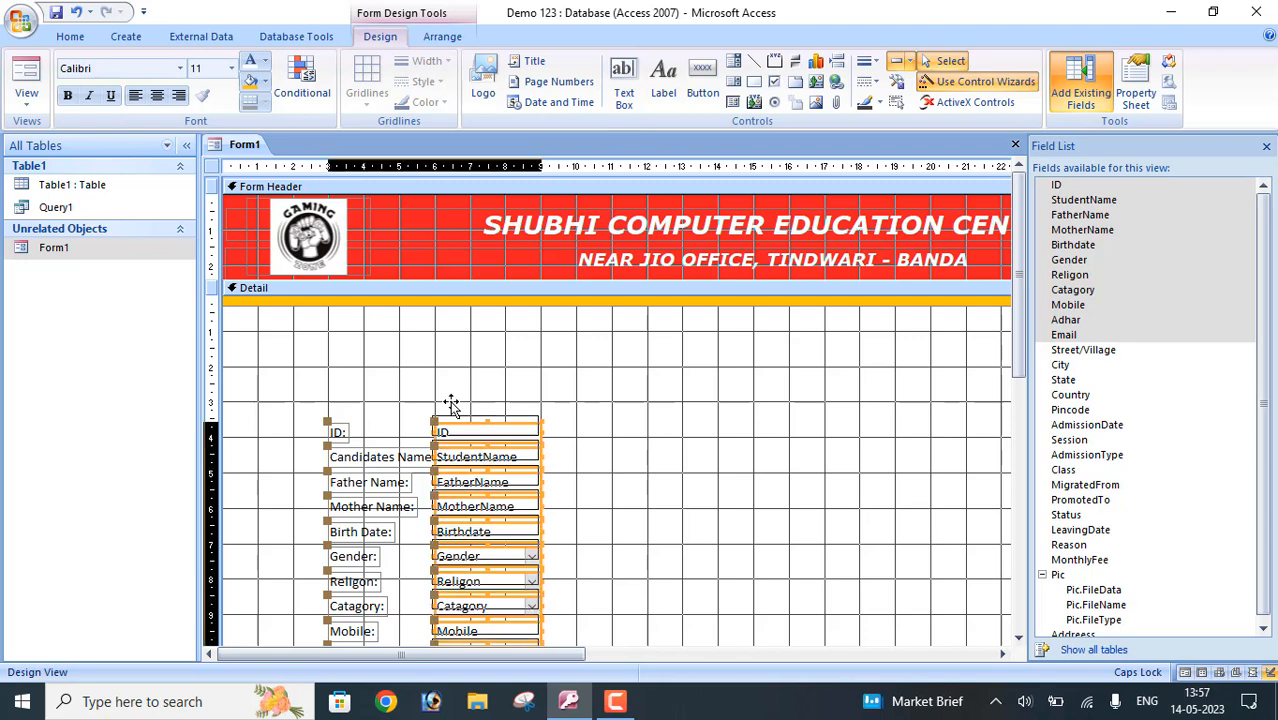
{"action": "left_click_drag", "start_coordinate": [481, 465], "coordinate": [417, 362]}
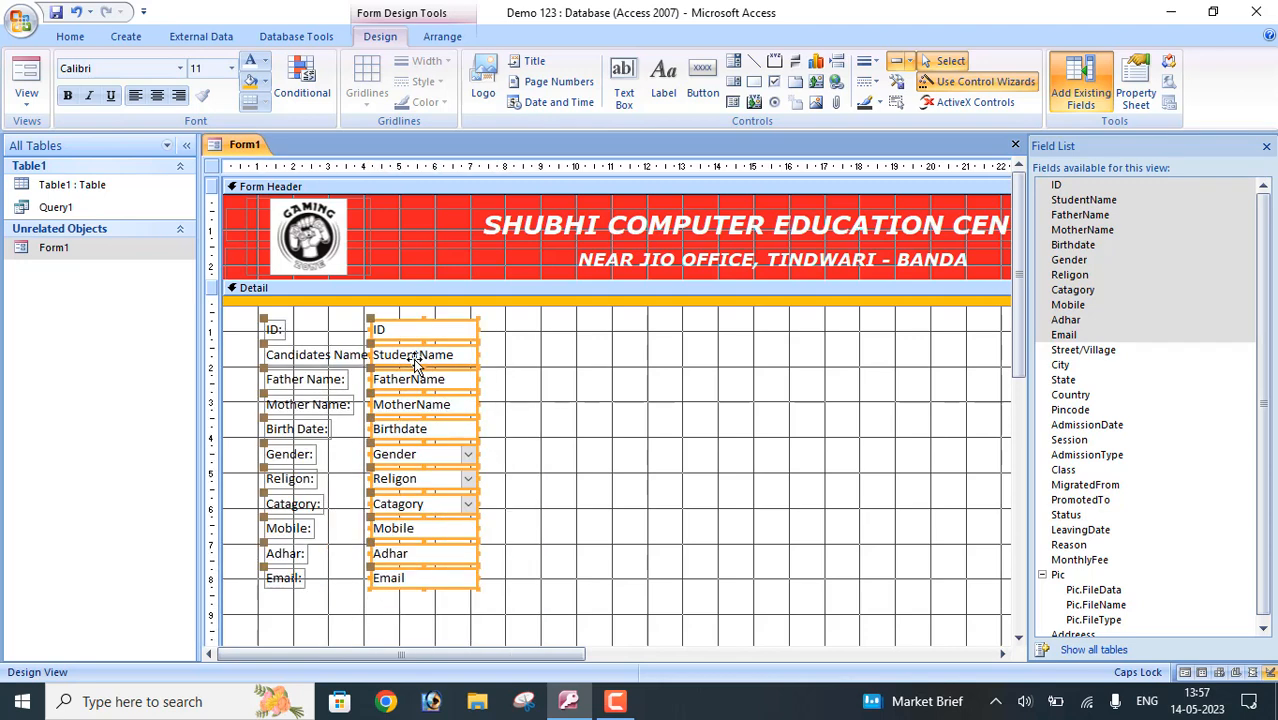
{"action": "right_click", "coordinate": [421, 374]}
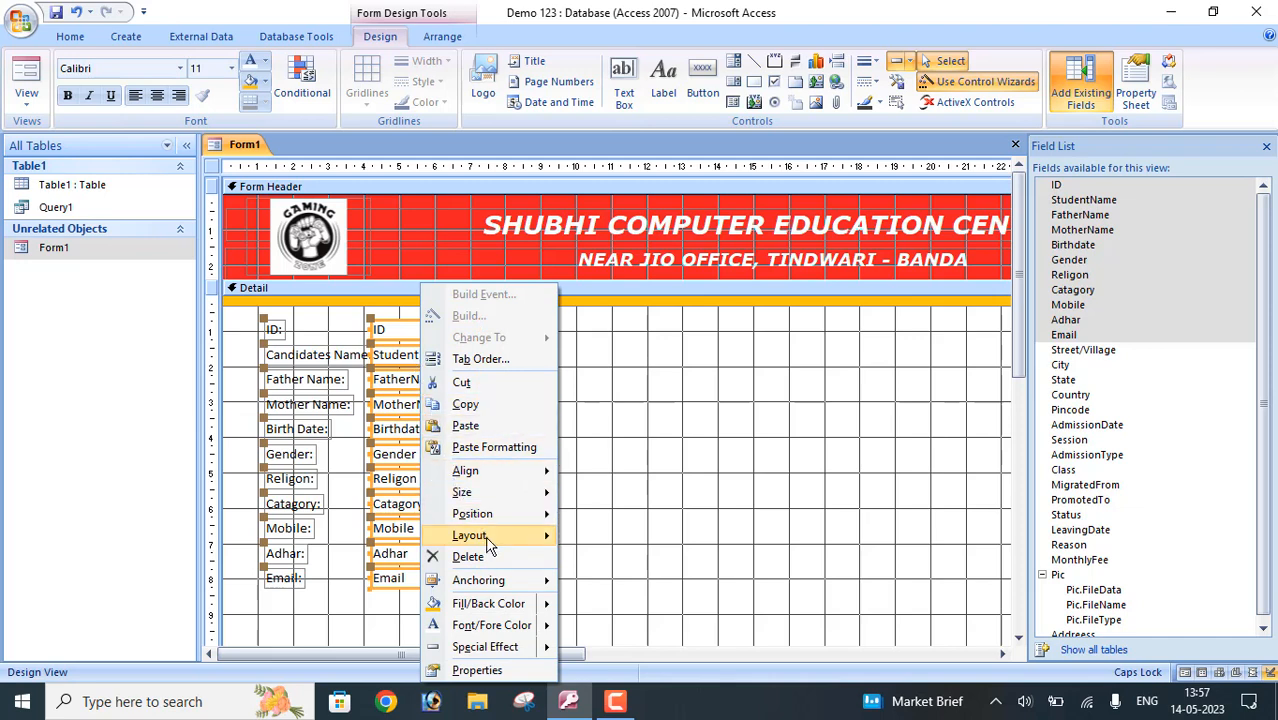
{"action": "mouse_move", "coordinate": [487, 543]}
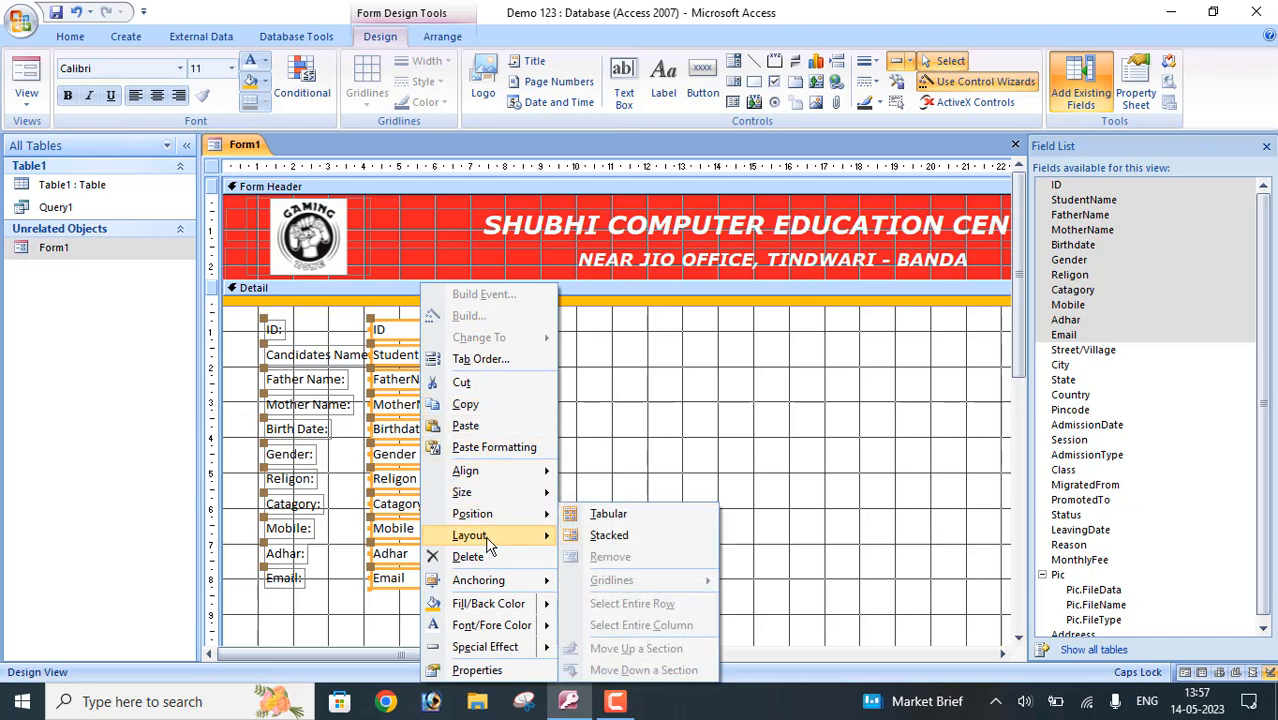
{"action": "left_click", "coordinate": [572, 540]}
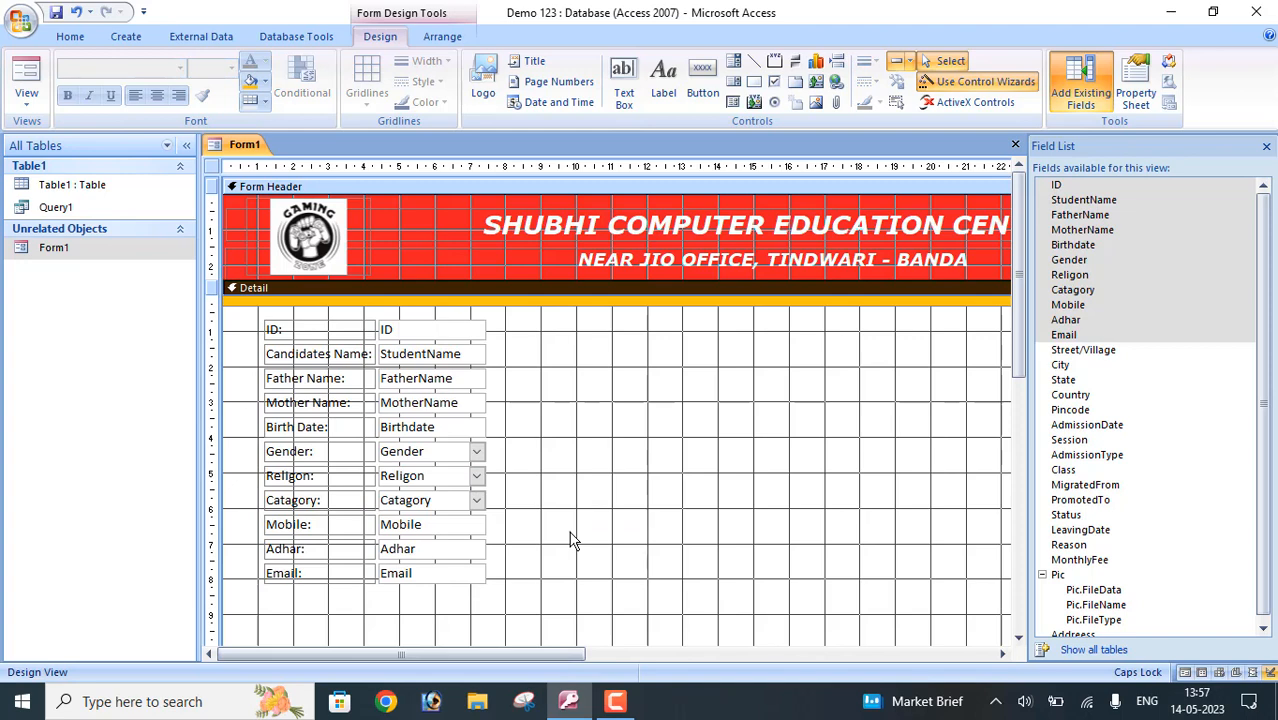
Step: Widen the stacked ID-to-Email input boxes to about 5.5 cm and move the layout to about 0.6 cm across and 1.6 cm down
{"action": "left_click", "coordinate": [478, 522]}
{"action": "left_click_drag", "start_coordinate": [485, 523], "coordinate": [572, 523]}
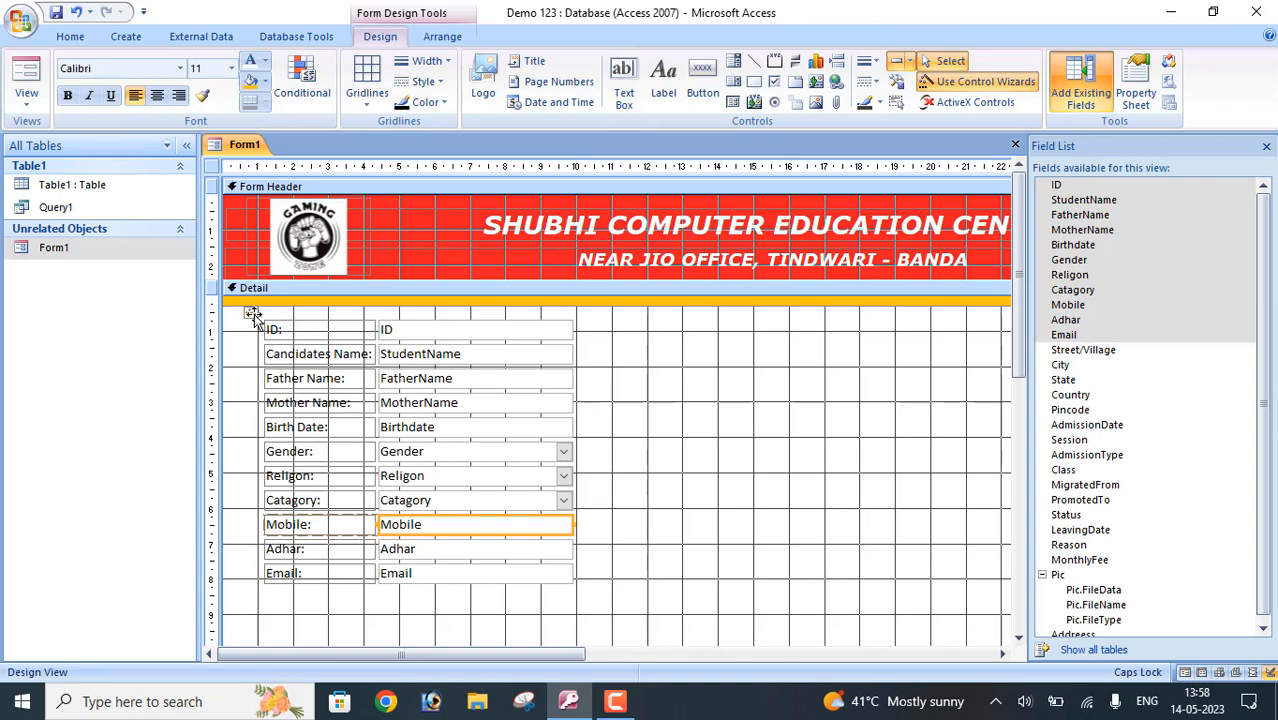
{"action": "left_click_drag", "start_coordinate": [249, 313], "coordinate": [232, 346]}
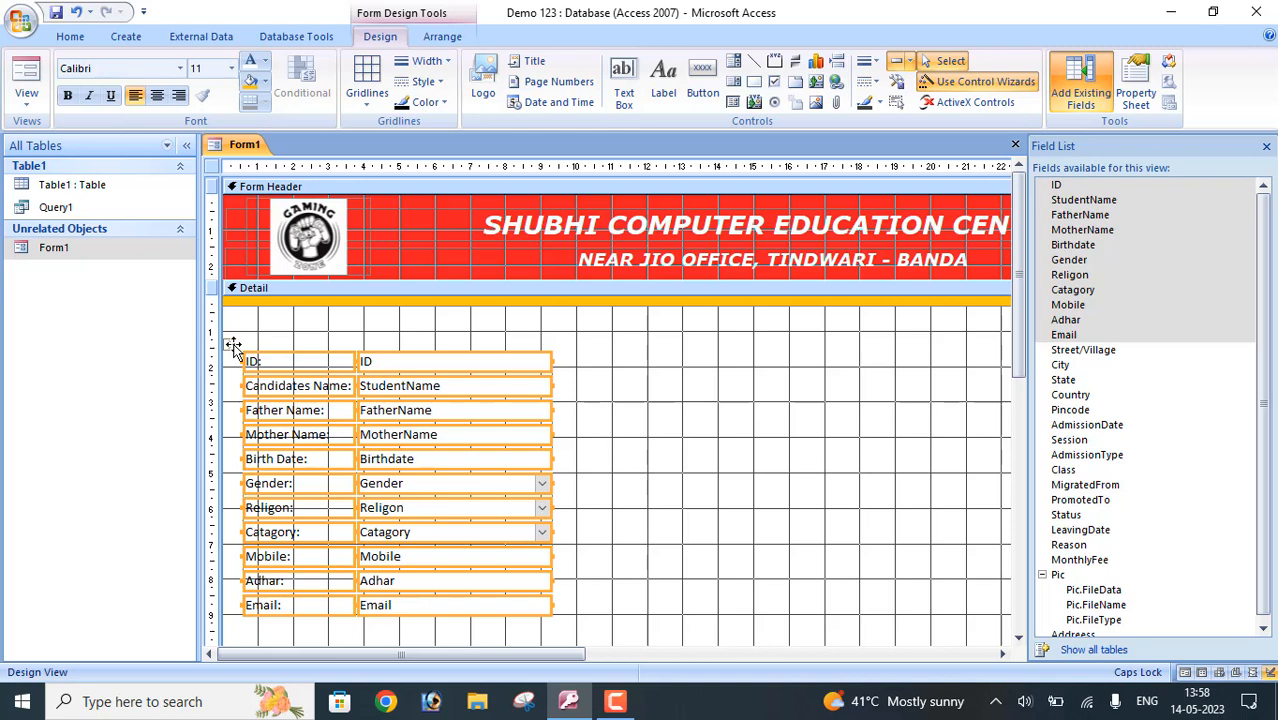
{"action": "left_click", "coordinate": [746, 408]}
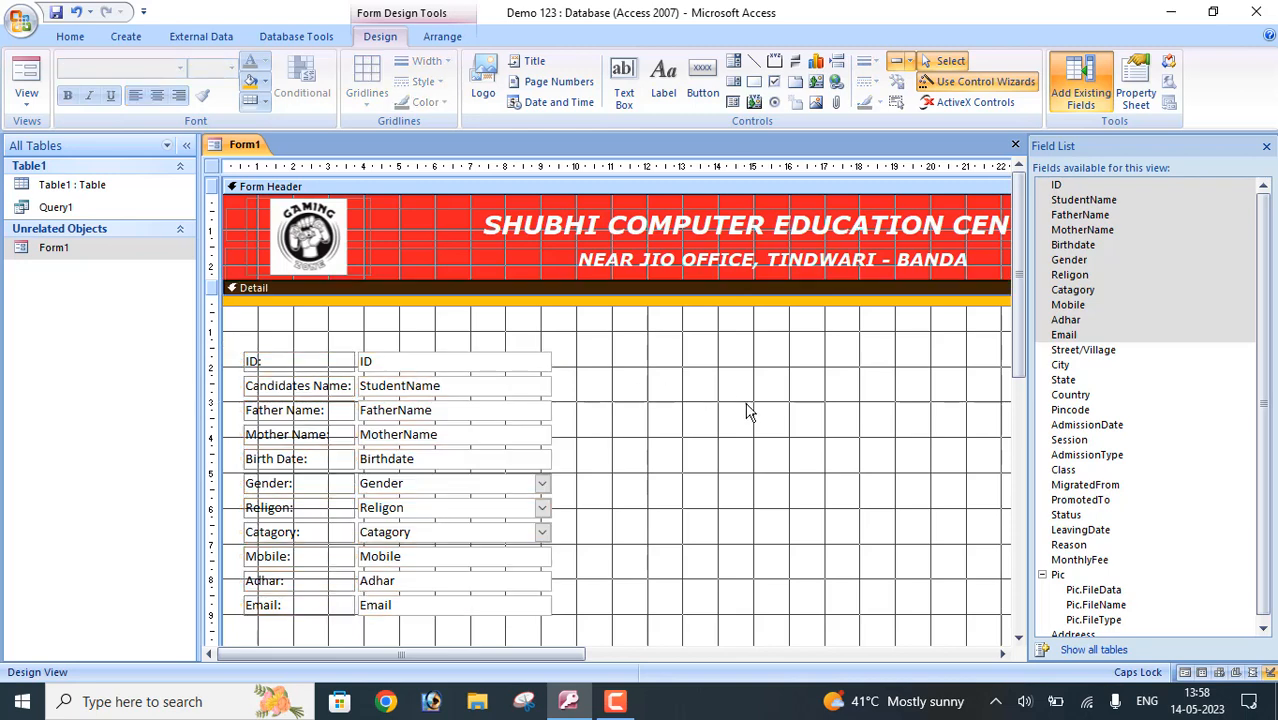
Step: Add the fields Street/Village through Class to the Detail section beside the first group and arrange them in a stacked layout
{"action": "left_click", "coordinate": [1170, 350]}
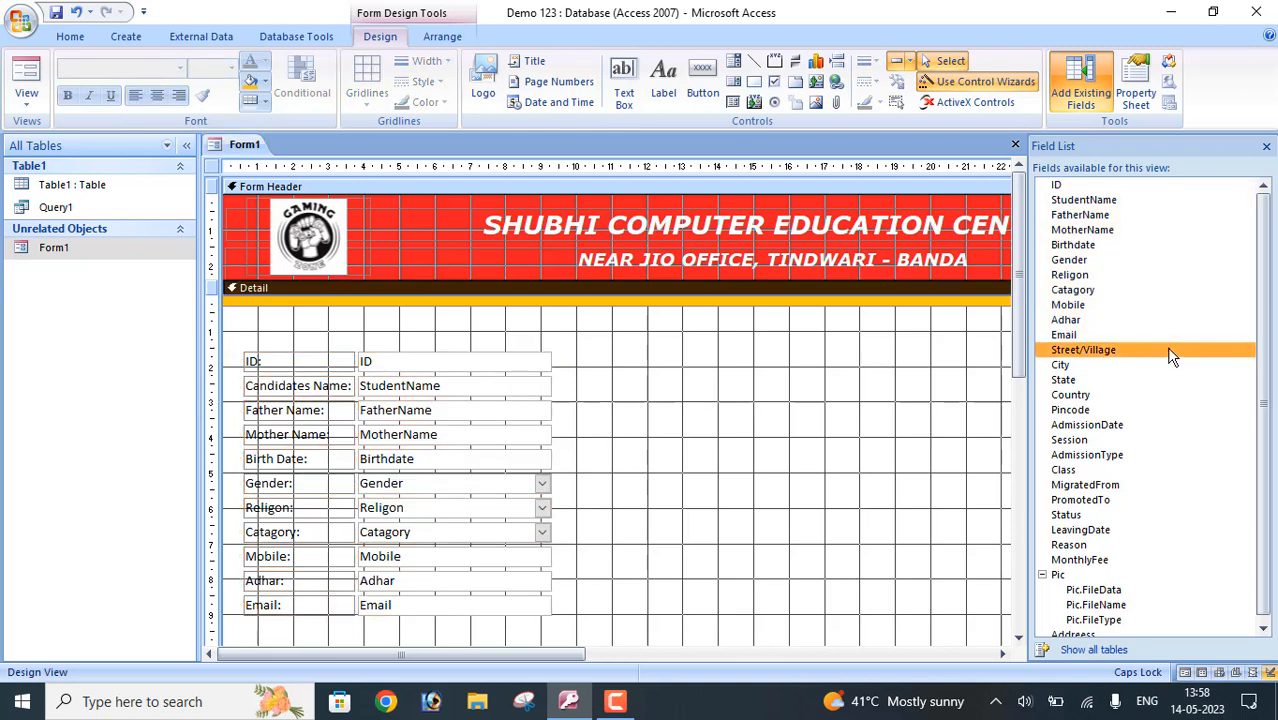
{"action": "left_click", "coordinate": [1095, 470], "text": "shift"}
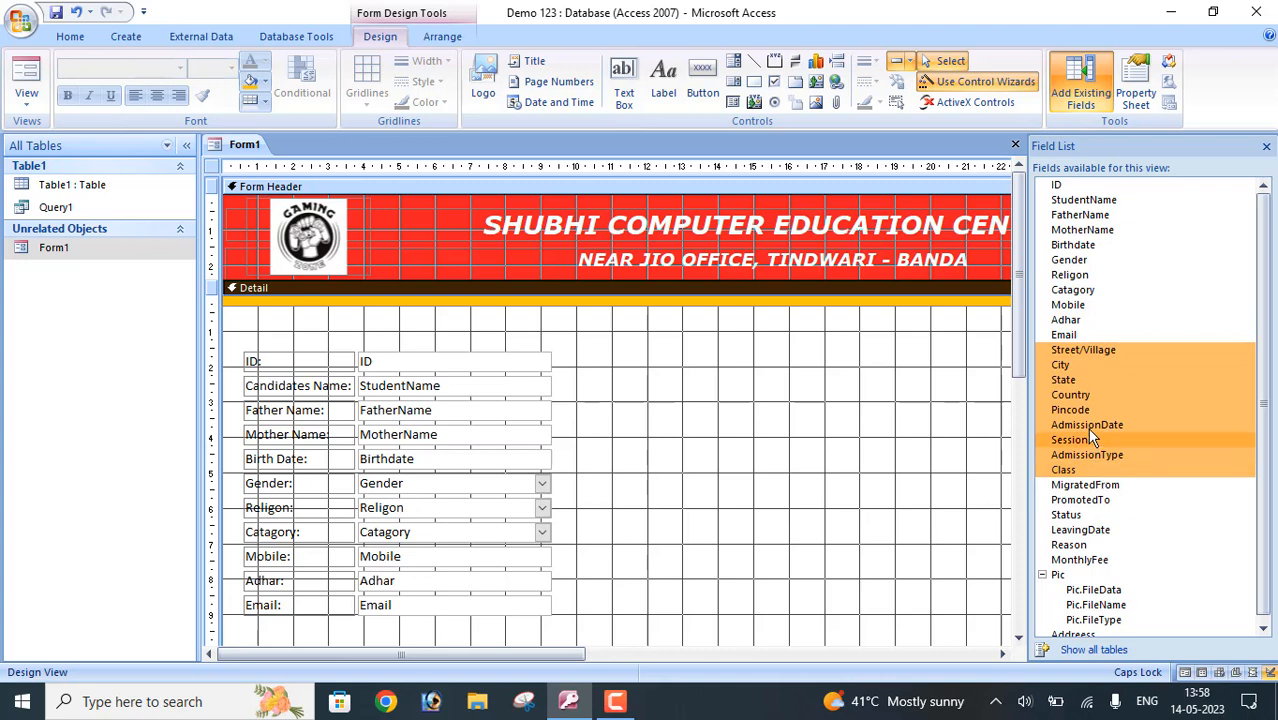
{"action": "left_click_drag", "start_coordinate": [1090, 432], "coordinate": [716, 434]}
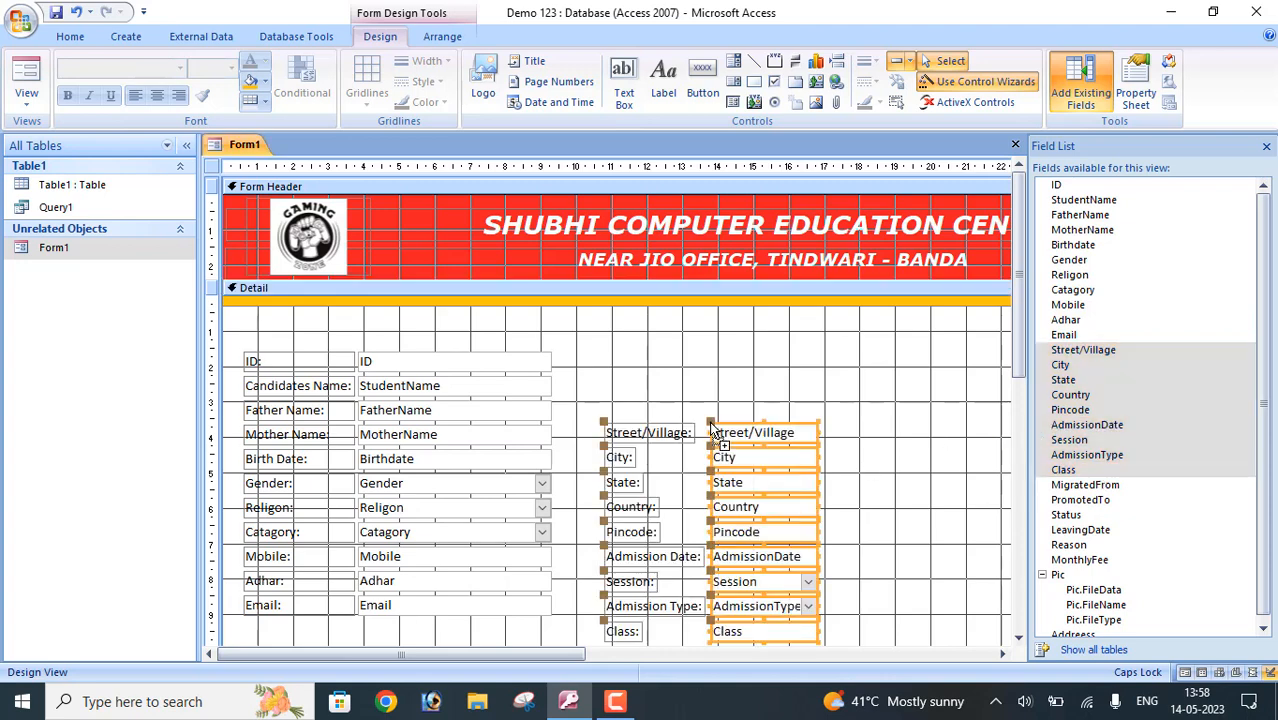
{"action": "right_click", "coordinate": [733, 443]}
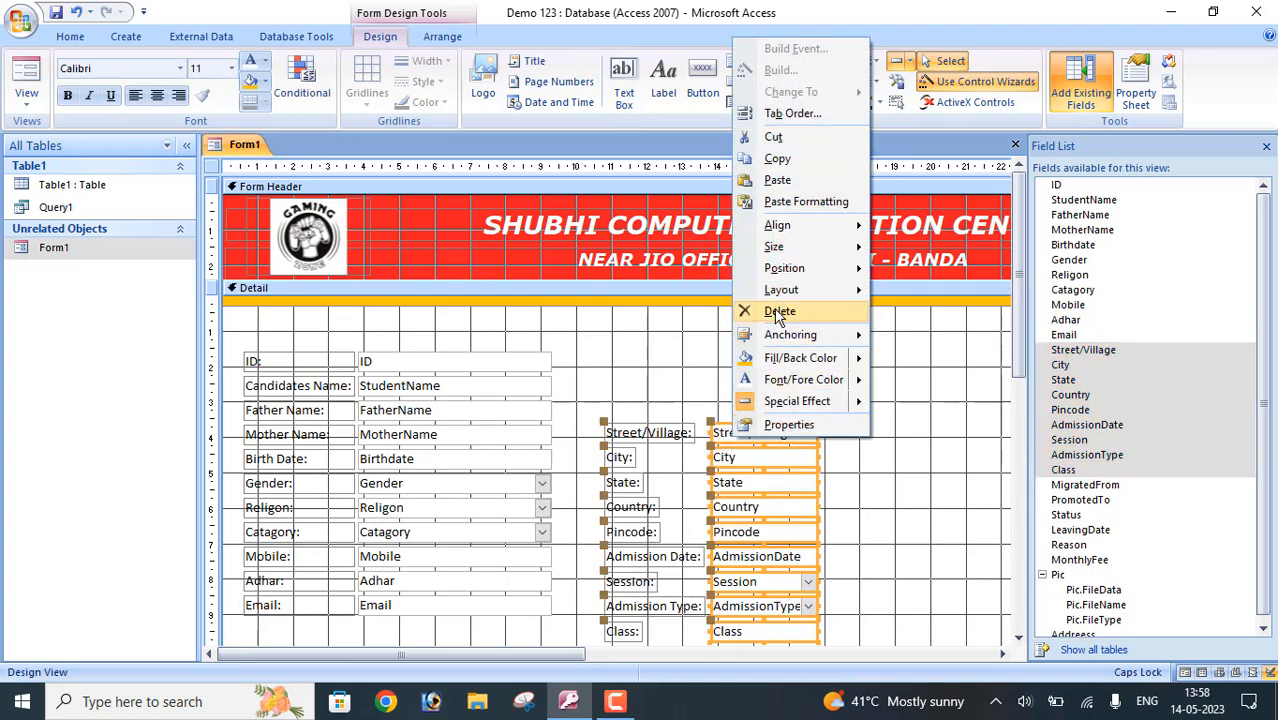
{"action": "mouse_move", "coordinate": [800, 290]}
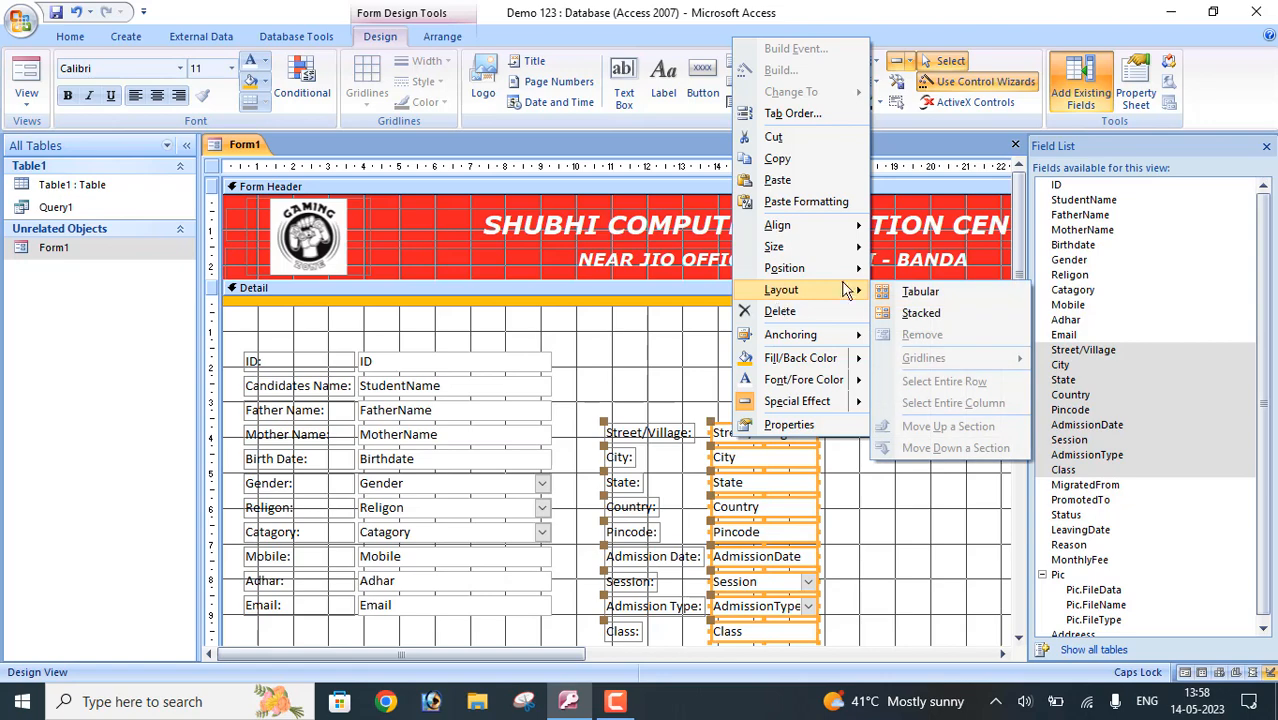
{"action": "left_click", "coordinate": [916, 313]}
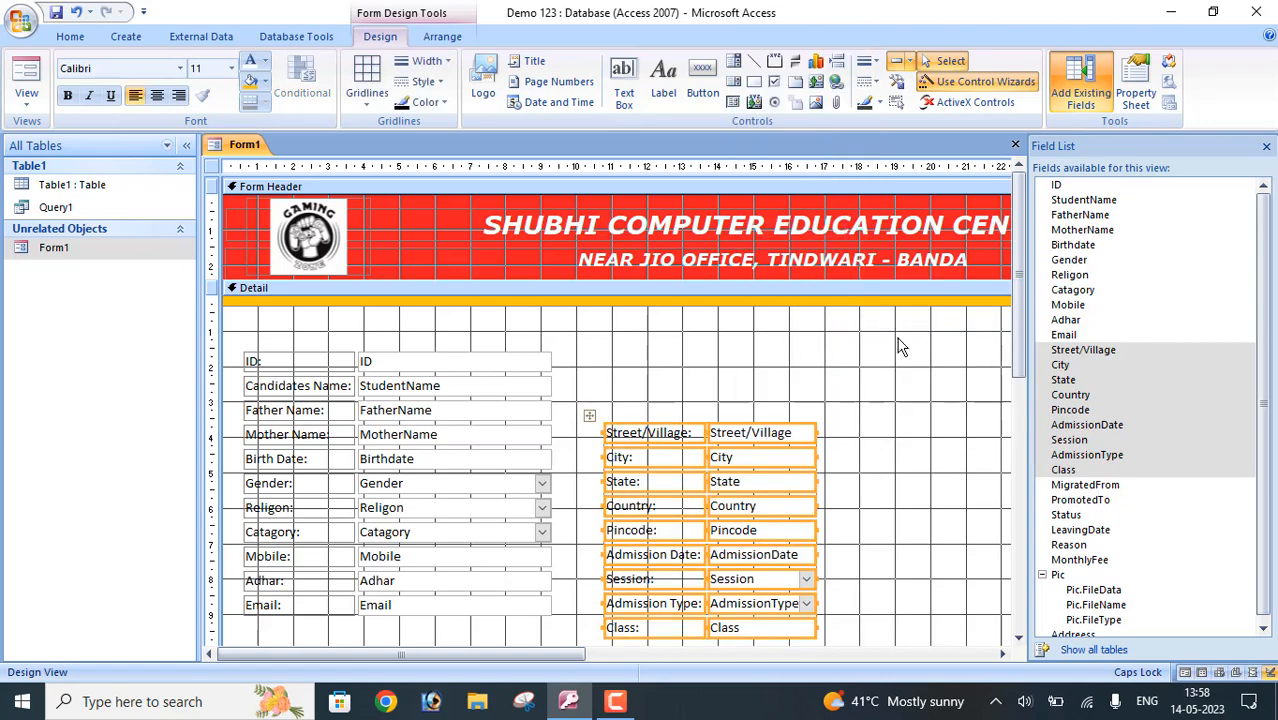
Step: Move the stacked Street/Village-to-Class layout beside the first group so its top row lines up with the ID row
{"action": "left_click", "coordinate": [589, 415]}
{"action": "left_click_drag", "start_coordinate": [589, 415], "coordinate": [552, 342]}
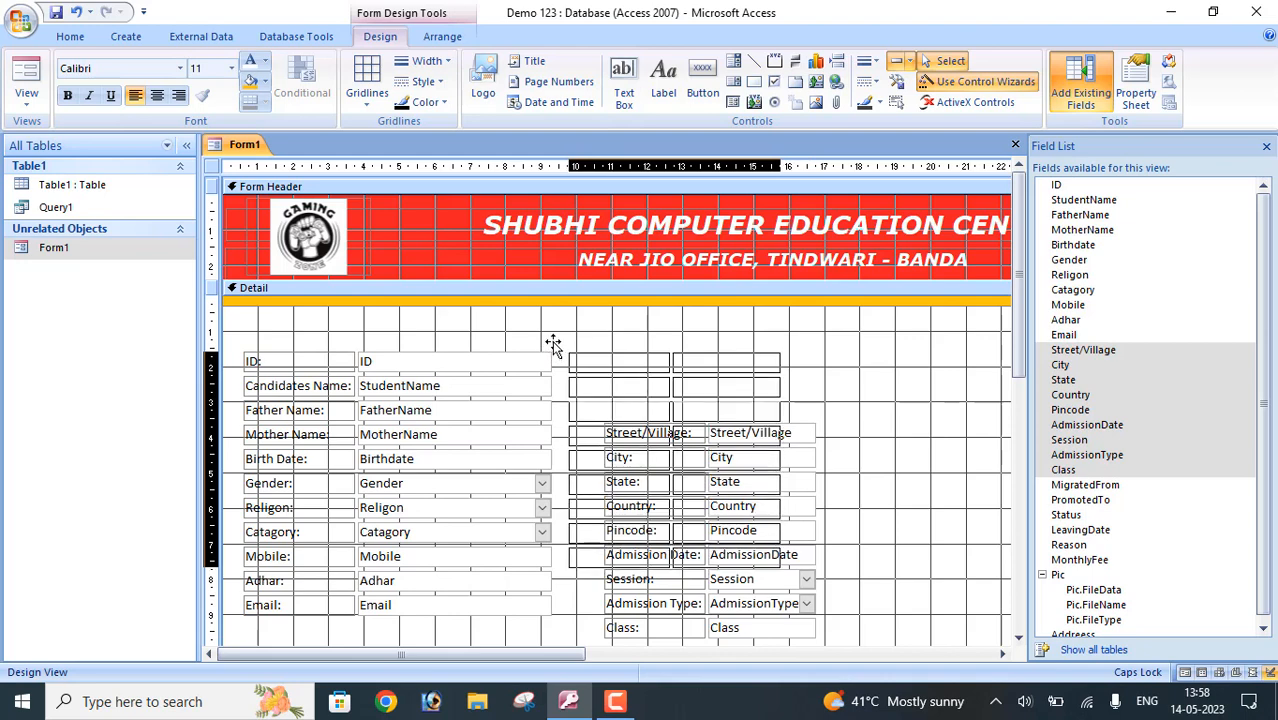
{"action": "key", "text": "Down"}
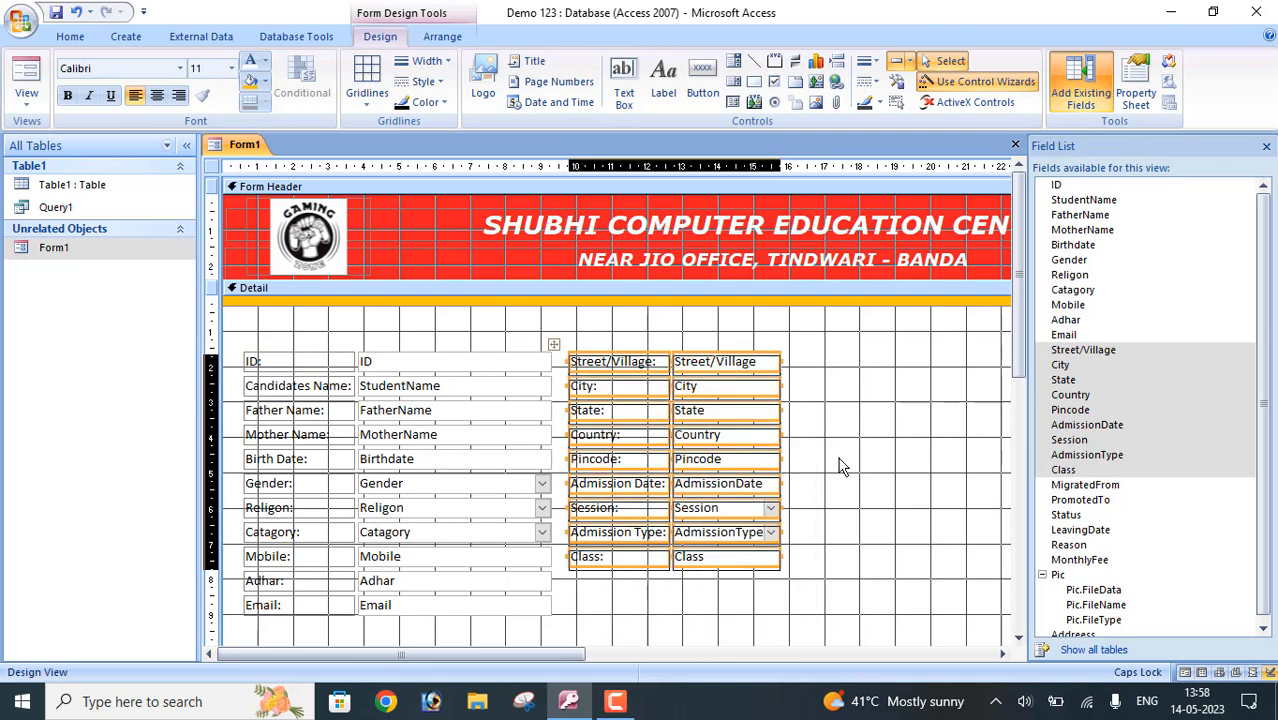
{"action": "left_click", "coordinate": [840, 466]}
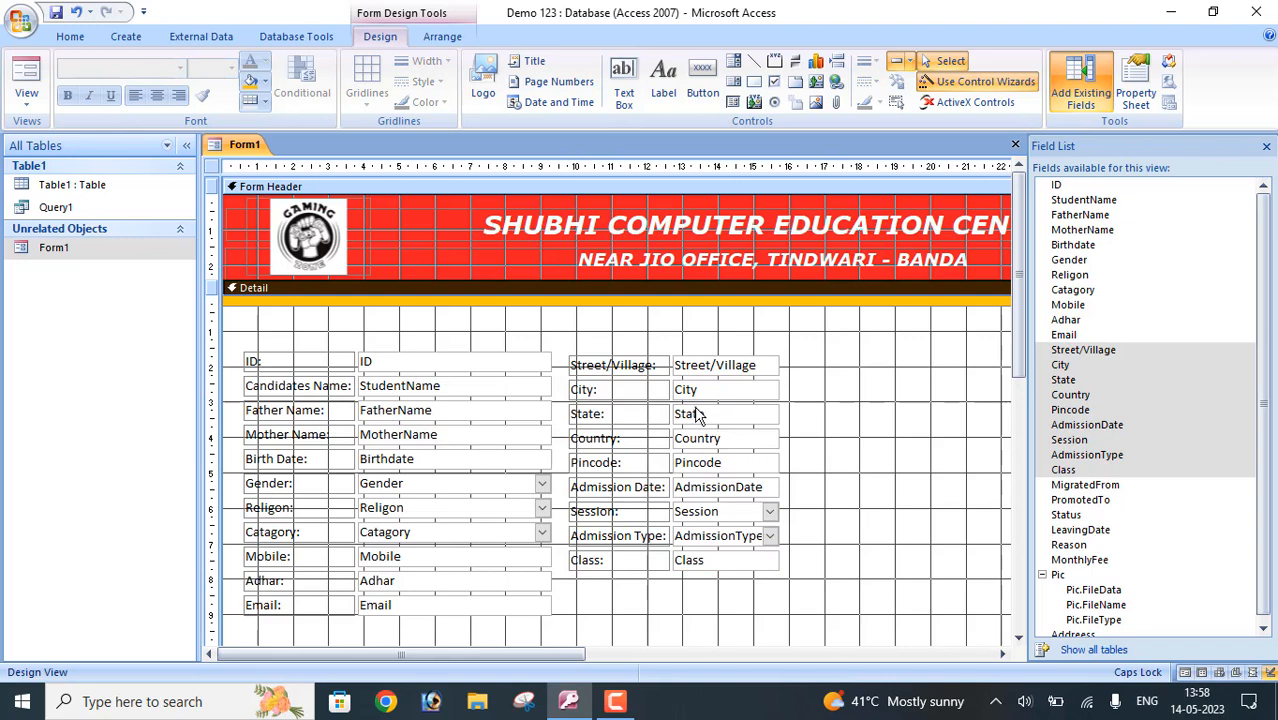
{"action": "left_click", "coordinate": [677, 383]}
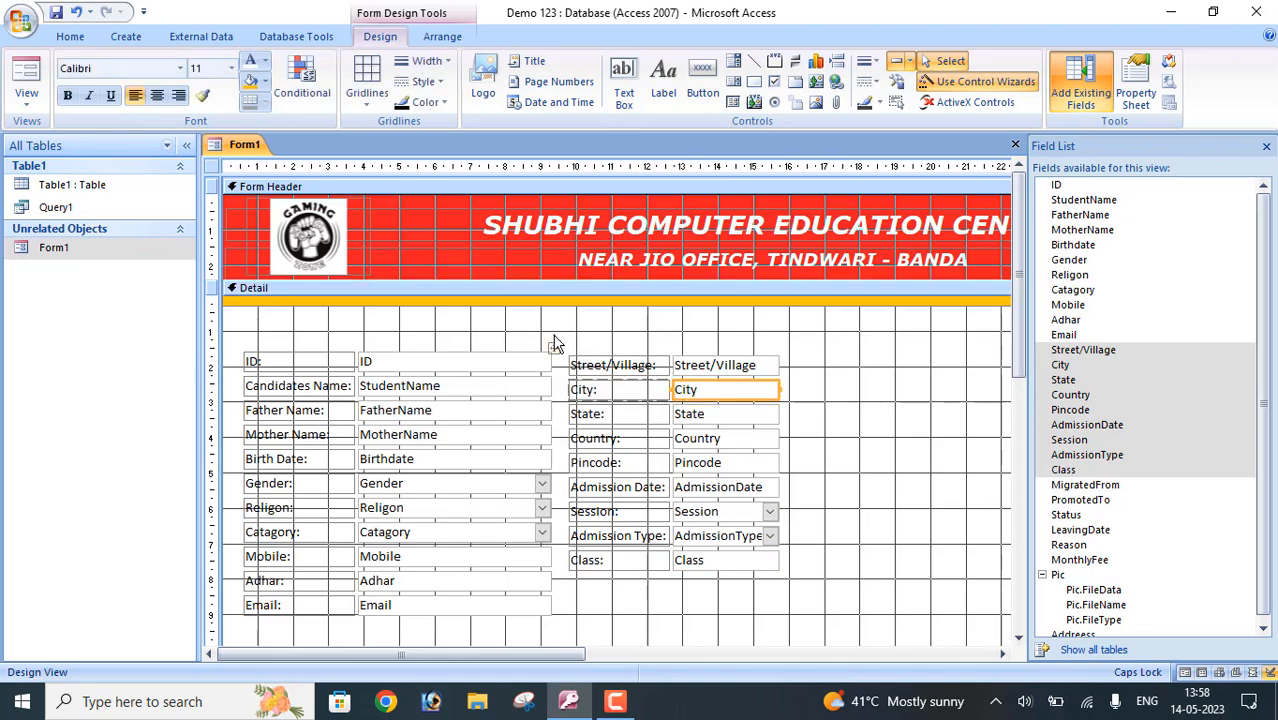
{"action": "left_click", "coordinate": [554, 346]}
{"action": "left_click_drag", "start_coordinate": [554, 346], "coordinate": [553, 342]}
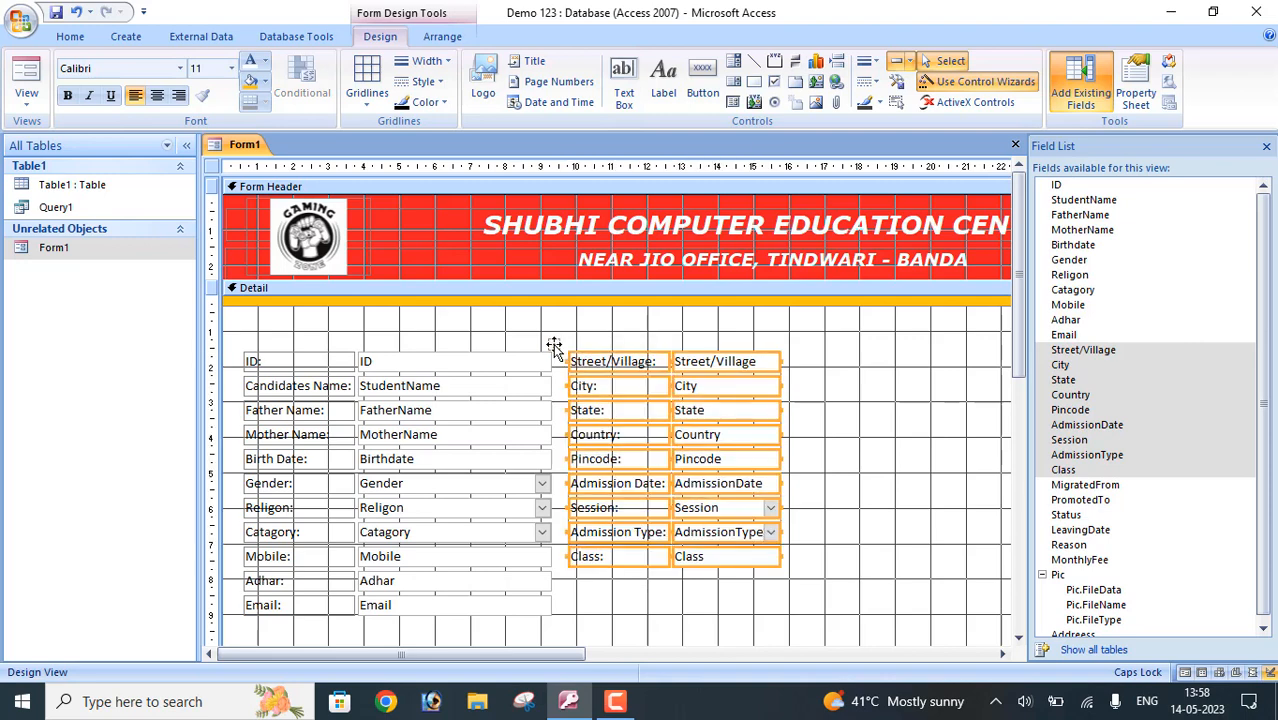
{"action": "left_click", "coordinate": [880, 487]}
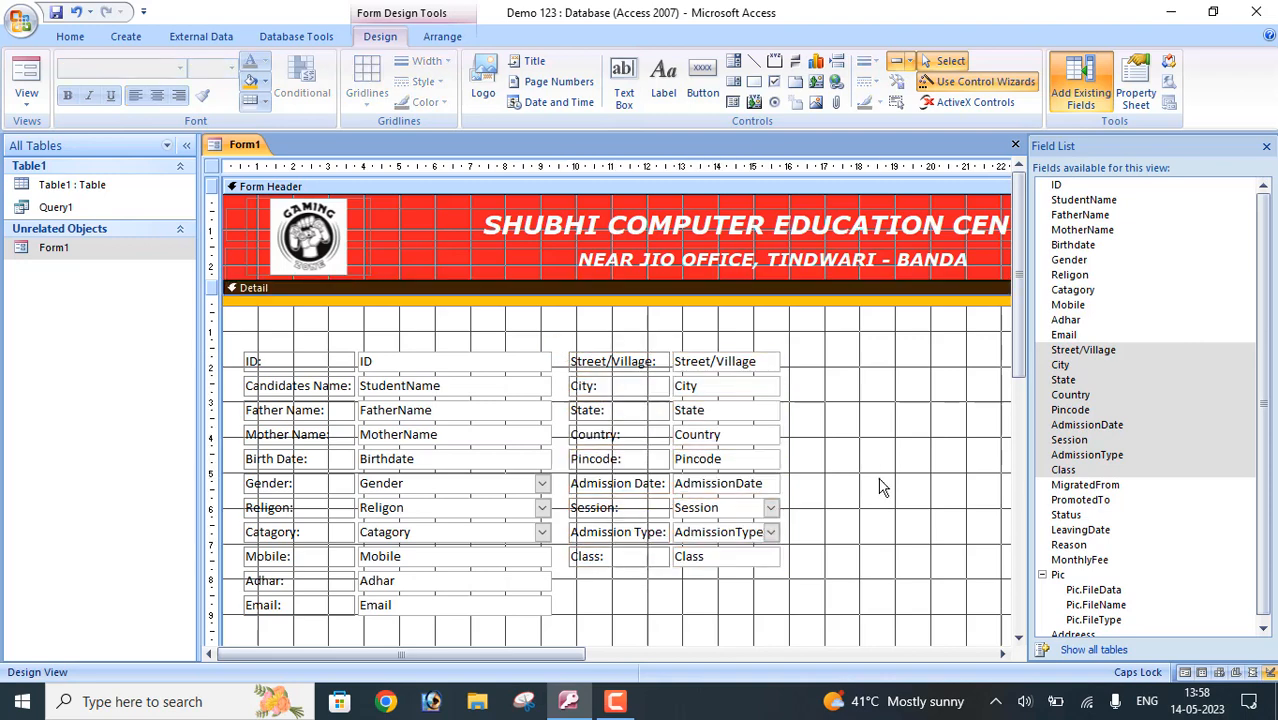
Step: Remove the Email field and its label from the first stacked layout and place them above Street/Village in the second layout
{"action": "left_click", "coordinate": [520, 610]}
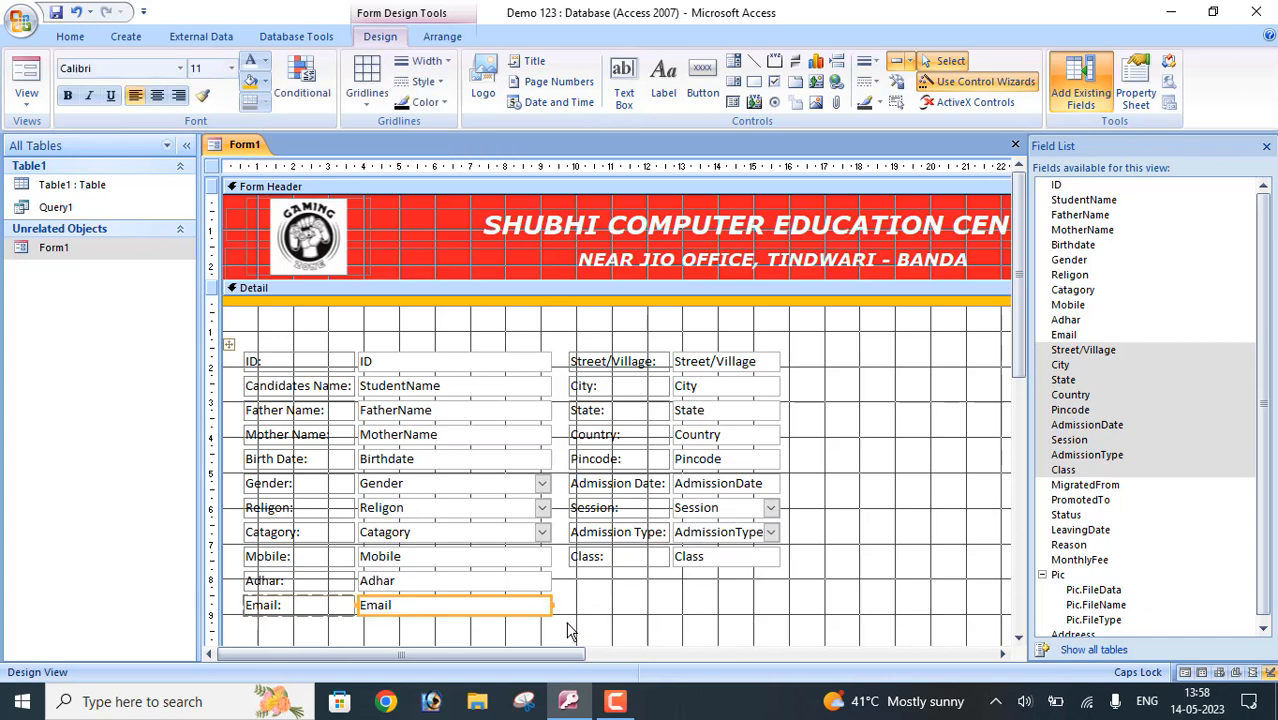
{"action": "left_click_drag", "start_coordinate": [568, 625], "coordinate": [316, 606]}
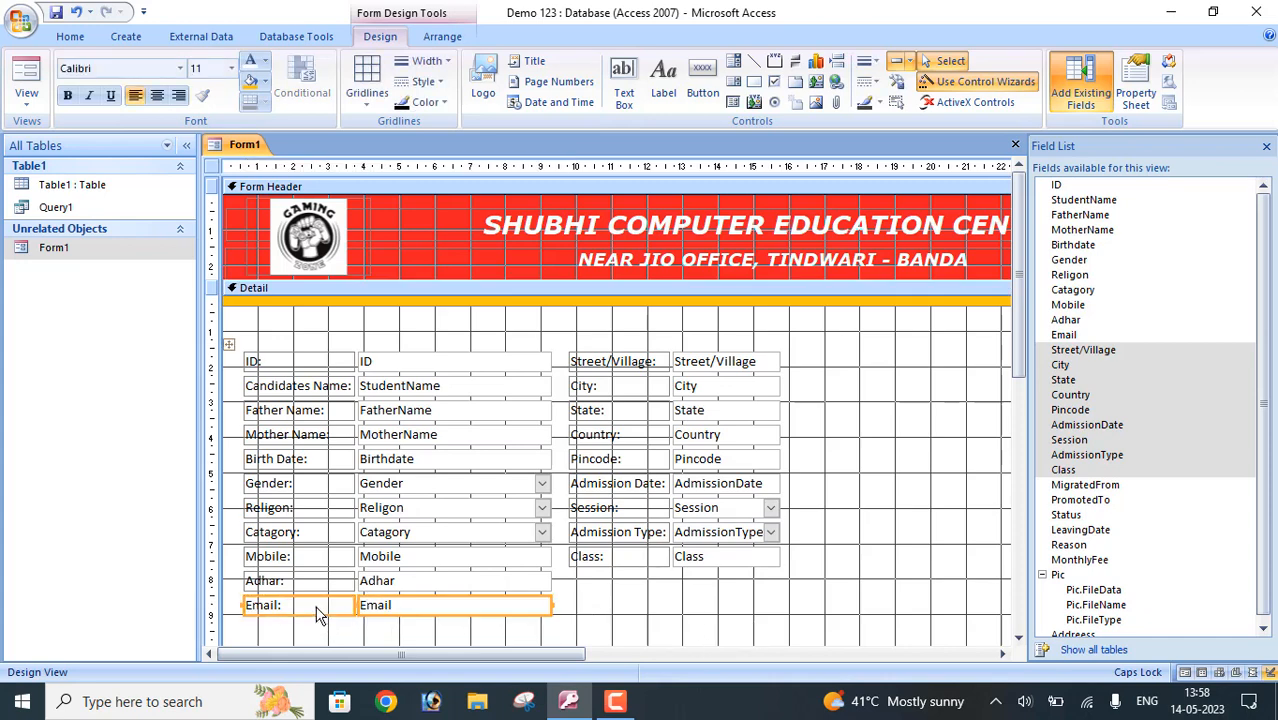
{"action": "right_click", "coordinate": [316, 606]}
{"action": "mouse_move", "coordinate": [396, 460]}
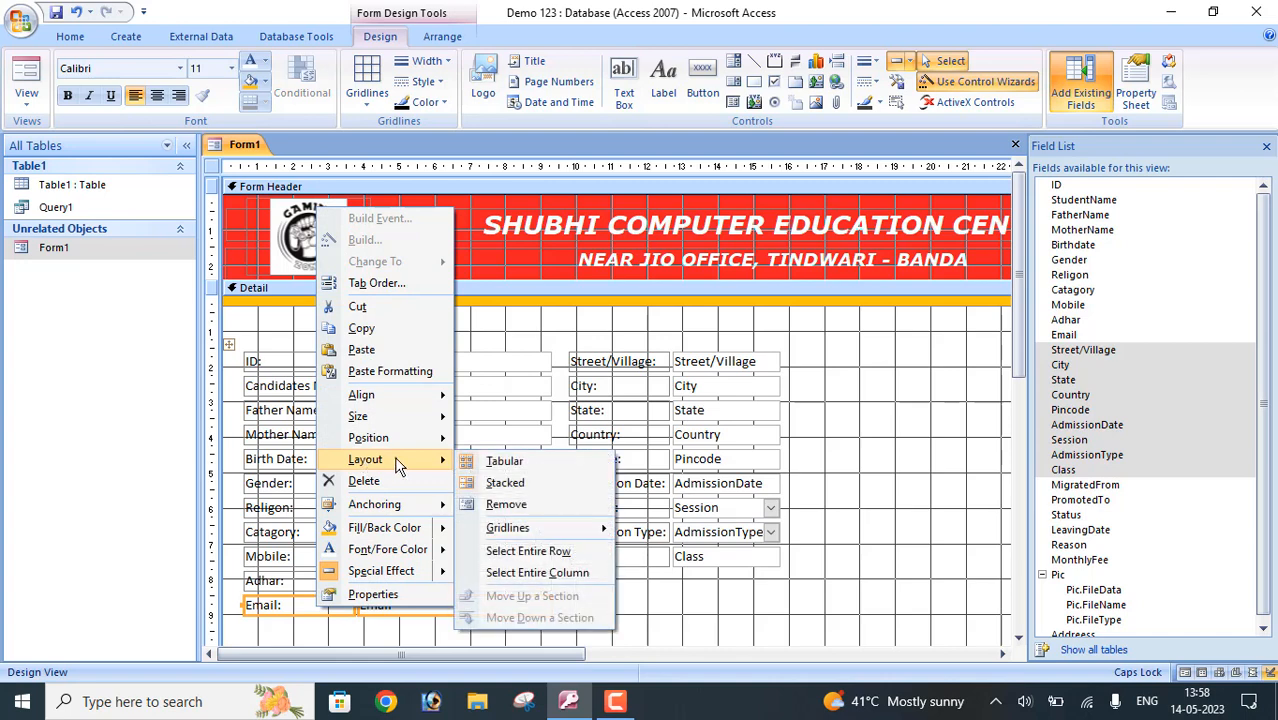
{"action": "left_click", "coordinate": [500, 507]}
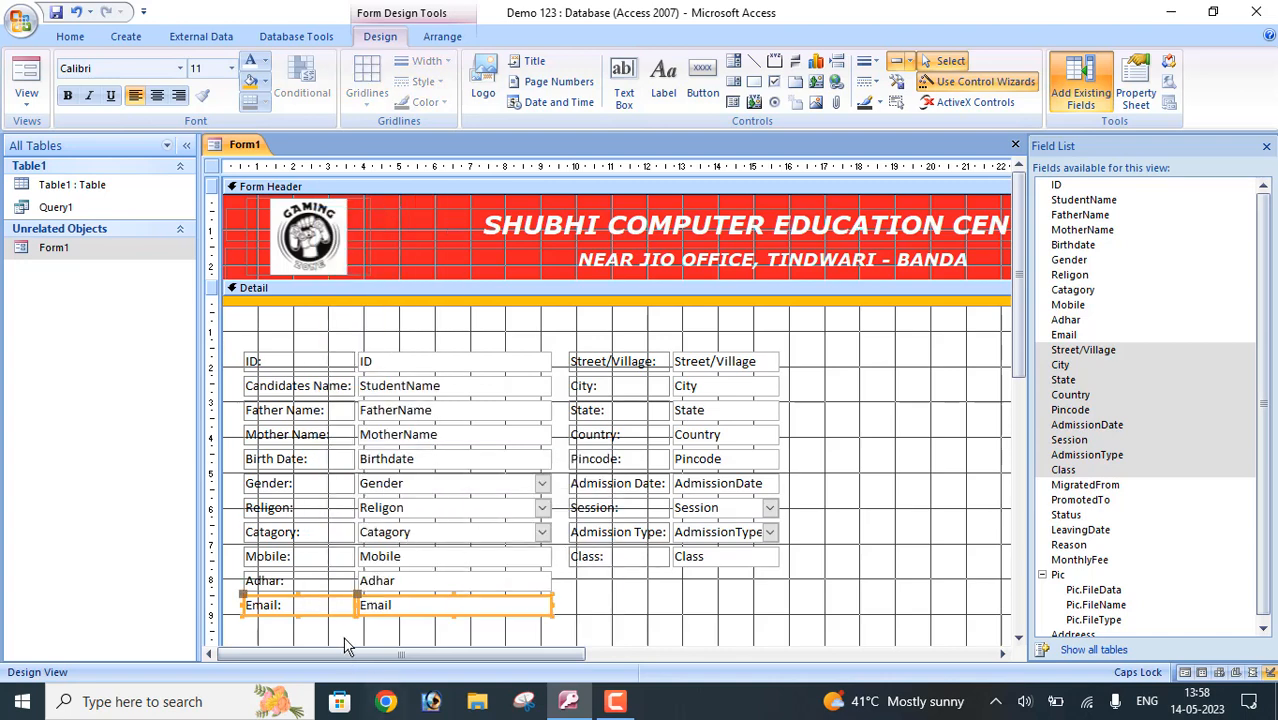
{"action": "left_click", "coordinate": [338, 612]}
{"action": "left_click_drag", "start_coordinate": [338, 611], "coordinate": [648, 354]}
Step: Add the fields MigratedFrom through MonthlyFee to the empty area of the Detail section and arrange them in a stacked layout
{"action": "left_click_drag", "start_coordinate": [480, 655], "coordinate": [815, 655]}
{"action": "left_click", "coordinate": [1058, 575], "text": "shift"}
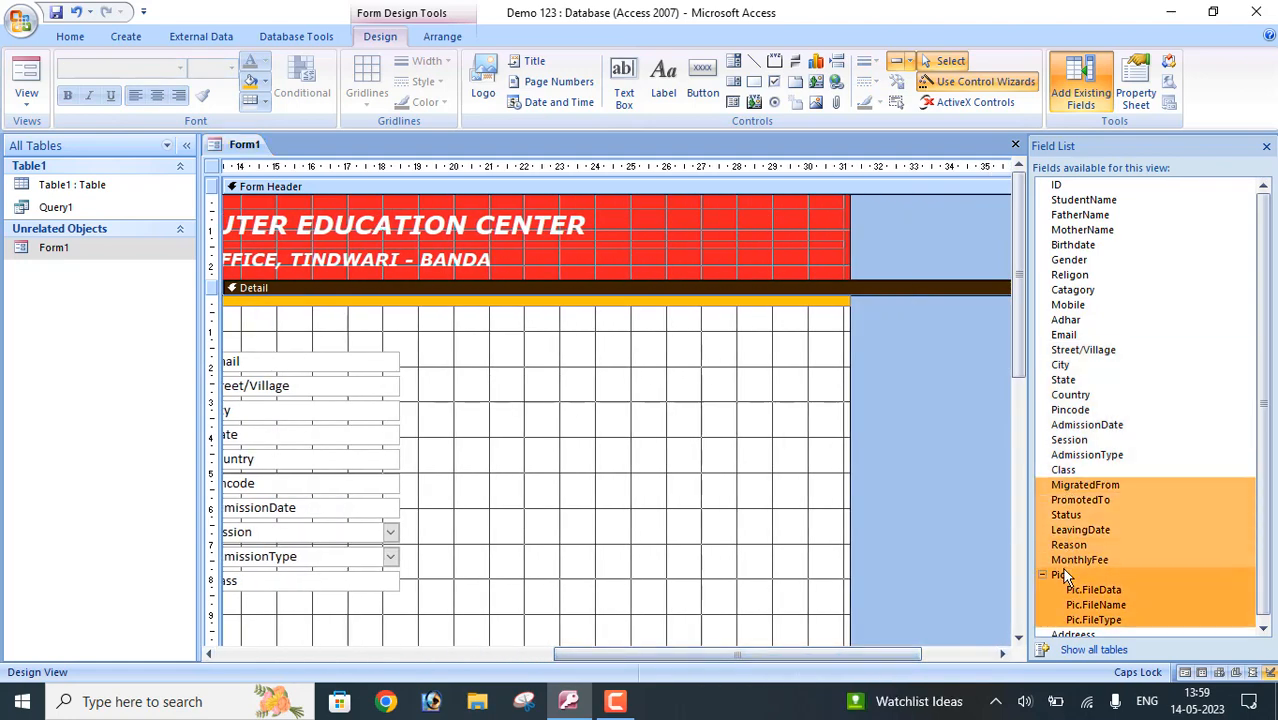
{"action": "left_click", "coordinate": [1070, 560], "text": "shift"}
{"action": "left_click_drag", "start_coordinate": [1070, 560], "coordinate": [610, 393]}
{"action": "right_click", "coordinate": [610, 393]}
{"action": "mouse_move", "coordinate": [690, 535]}
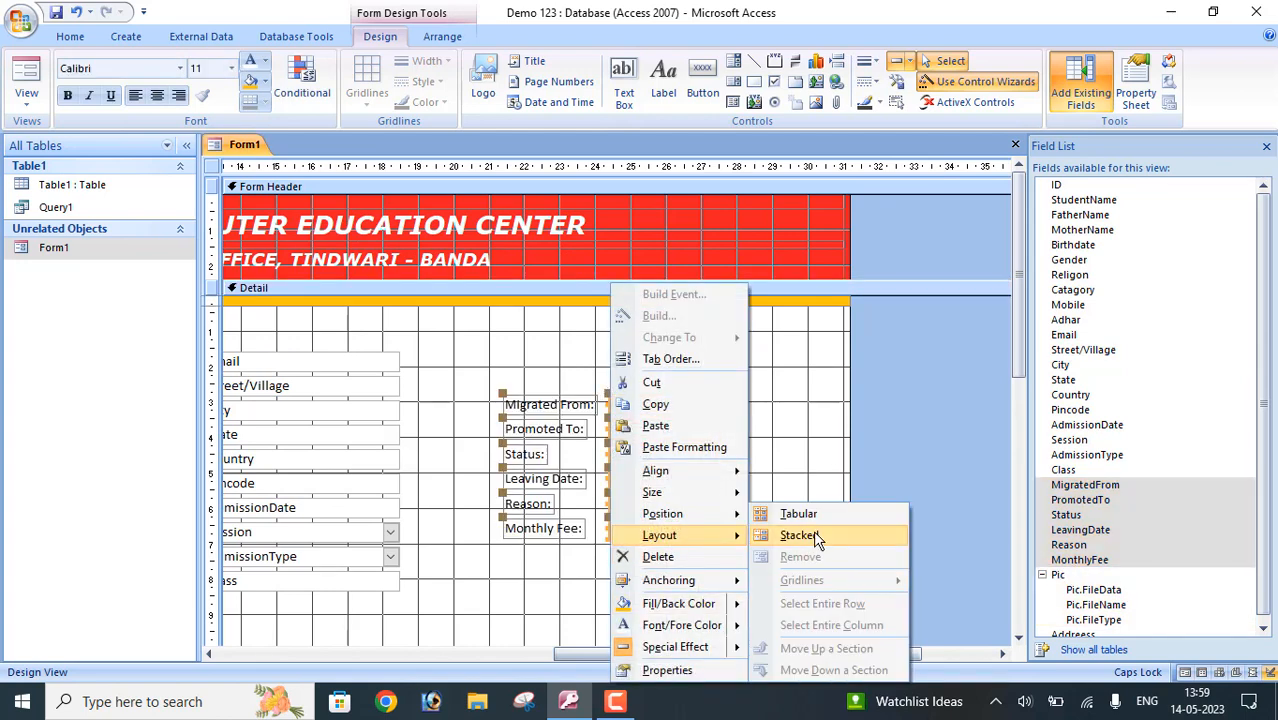
{"action": "left_click", "coordinate": [805, 534]}
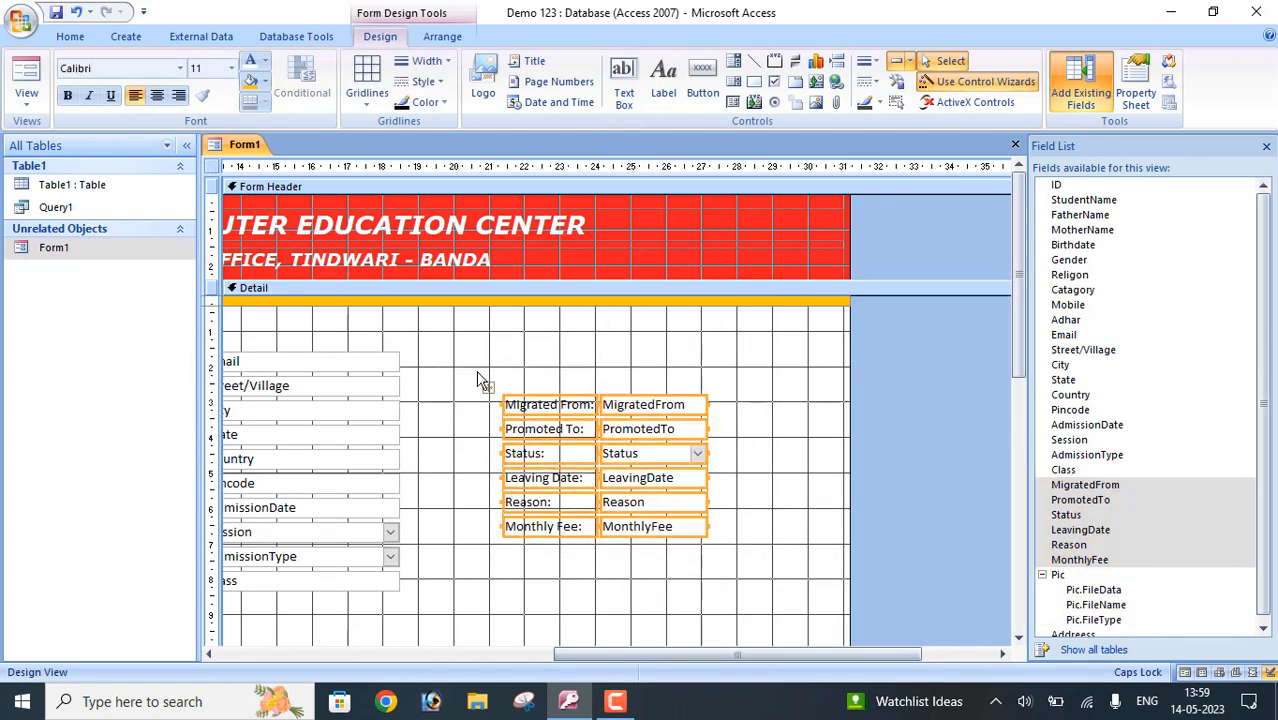
Step: Move the Migrated From-to-Monthly Fee layout beside the second group, level with the Email row, and widen its input boxes to about 7.5 cm
{"action": "left_click_drag", "start_coordinate": [488, 387], "coordinate": [402, 347]}
{"action": "left_click", "coordinate": [617, 525]}
{"action": "left_click", "coordinate": [541, 363]}
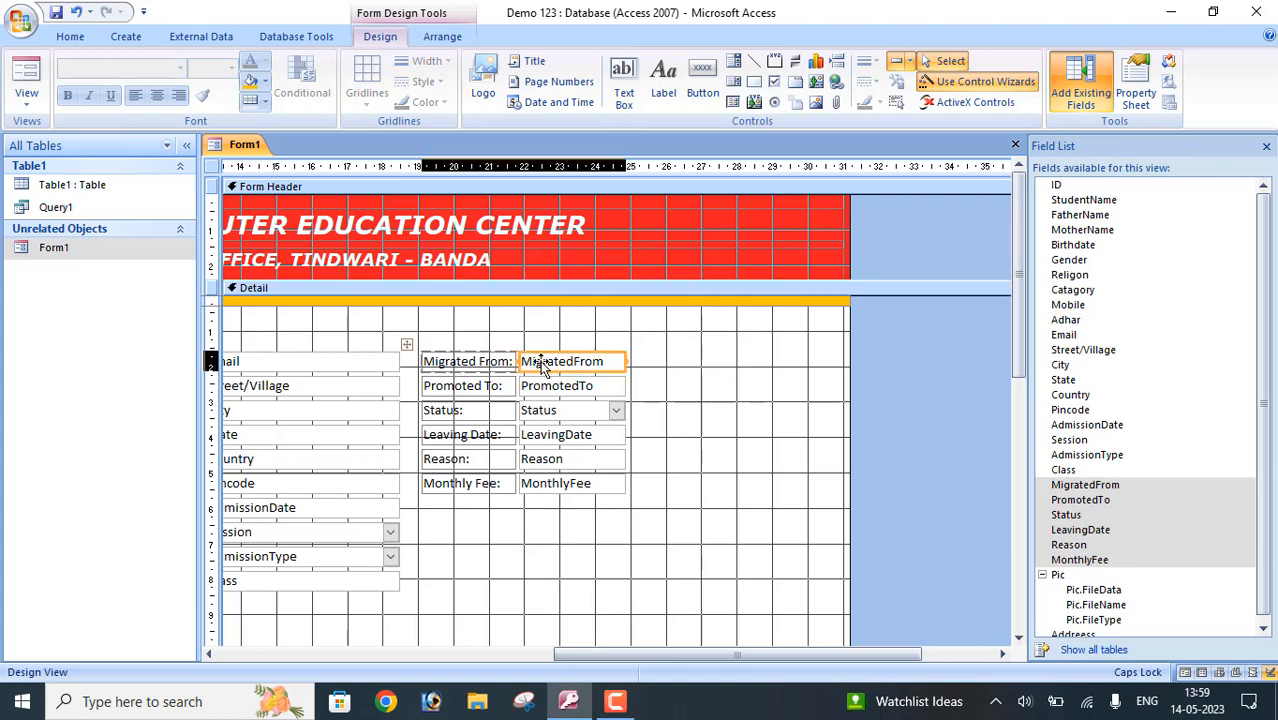
{"action": "key", "text": "shift+Right"}
{"action": "key", "text": "shift+Right"}
{"action": "key", "text": "shift+Right"}
{"action": "key", "text": "shift+Right"}
{"action": "key", "text": "shift+Right"}
{"action": "key", "text": "shift+Right"}
{"action": "key", "text": "shift+Right"}
{"action": "key", "text": "shift+Right"}
{"action": "key", "text": "shift+Right"}
{"action": "key", "text": "shift+Right"}
{"action": "key", "text": "shift+Right"}
{"action": "key", "text": "shift+Right"}
{"action": "key", "text": "shift+Right"}
{"action": "key", "text": "shift+Right"}
{"action": "key", "text": "shift+Right"}
{"action": "key", "text": "shift+Right"}
{"action": "key", "text": "shift+Right"}
{"action": "key", "text": "shift+Right"}
{"action": "key", "text": "shift+Right"}
{"action": "key", "text": "shift+Right"}
{"action": "key", "text": "shift+Right"}
{"action": "key", "text": "shift+Right"}
{"action": "key", "text": "shift+Right"}
{"action": "key", "text": "shift+Right"}
{"action": "key", "text": "shift+Right"}
{"action": "key", "text": "shift+Right"}
{"action": "key", "text": "shift+Right"}
{"action": "key", "text": "shift+Right"}
{"action": "key", "text": "shift+Right"}
{"action": "key", "text": "shift+Right"}
{"action": "key", "text": "shift+Right"}
{"action": "key", "text": "shift+Right"}
{"action": "key", "text": "shift+Right"}
{"action": "key", "text": "shift+Right"}
{"action": "key", "text": "shift+Right"}
{"action": "key", "text": "shift+Right"}
{"action": "key", "text": "shift+Right"}
{"action": "key", "text": "shift+Right"}
{"action": "key", "text": "shift+Right"}
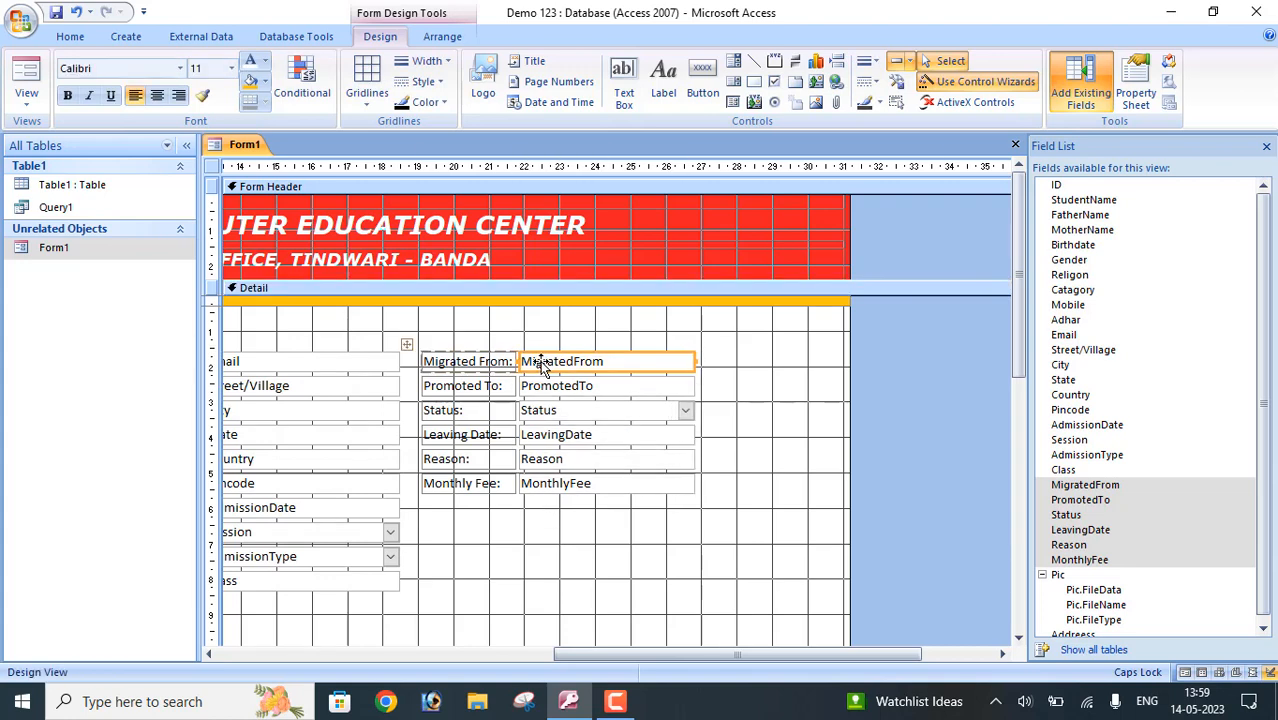
Step: Increase the height of the Migrated From box to about 1.2 cm and of the Reason box to about 2 cm
{"action": "key", "text": "shift+Down"}
{"action": "key", "text": "shift+Down"}
{"action": "key", "text": "shift+Down"}
{"action": "key", "text": "shift+Down"}
{"action": "key", "text": "shift+Down"}
{"action": "key", "text": "shift+Down"}
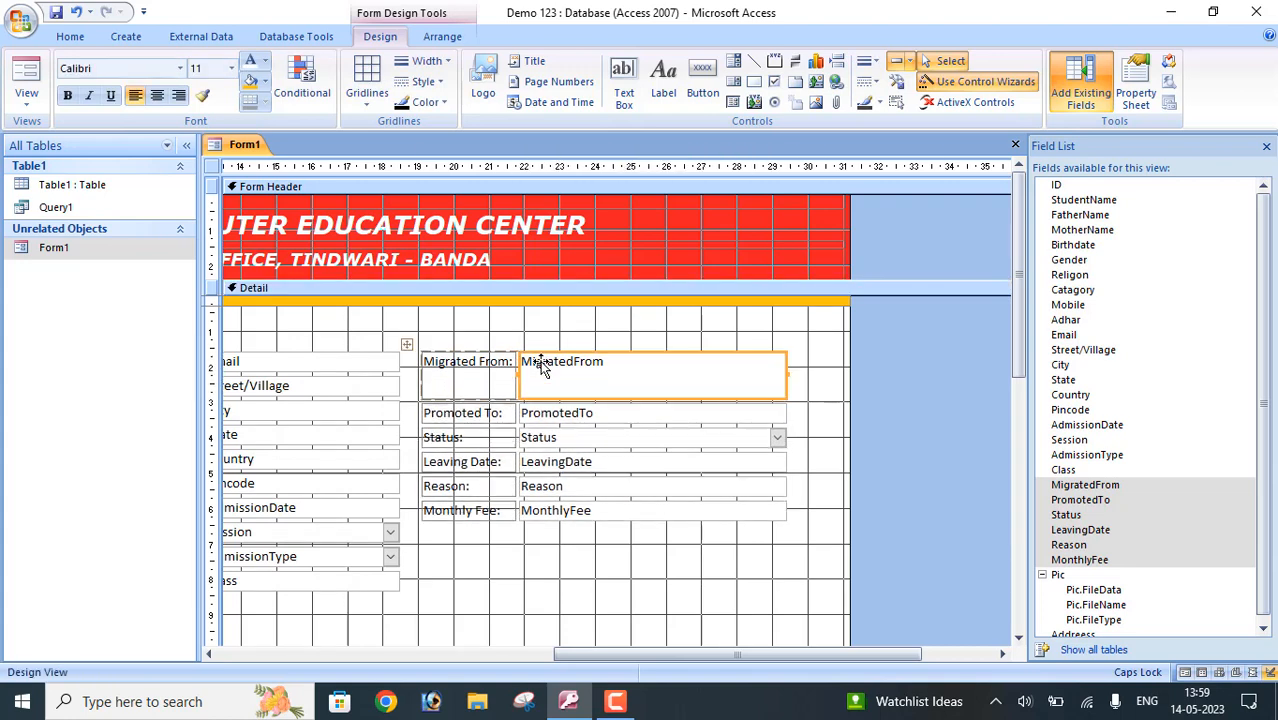
{"action": "left_click", "coordinate": [562, 485]}
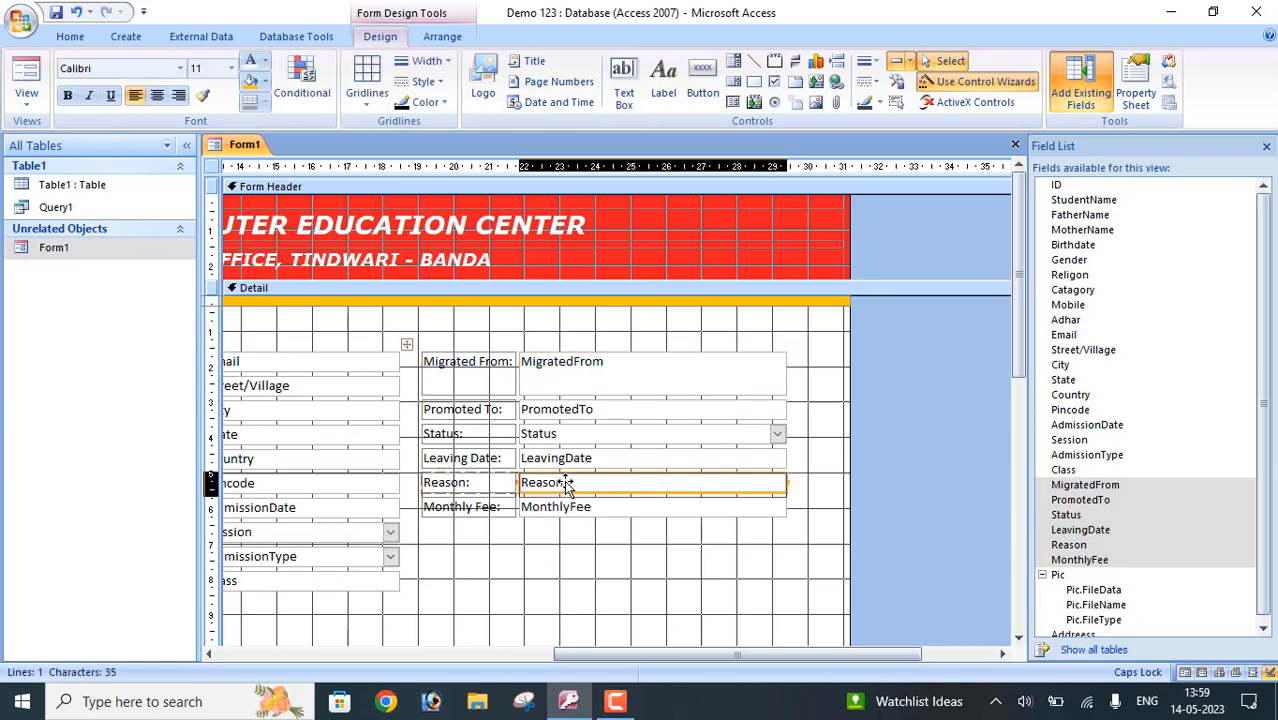
{"action": "key", "text": "shift+Down"}
{"action": "key", "text": "shift+Down"}
{"action": "key", "text": "shift+Down"}
{"action": "key", "text": "shift+Down"}
{"action": "key", "text": "shift+Down"}
{"action": "key", "text": "shift+Down"}
{"action": "key", "text": "shift+Down"}
{"action": "key", "text": "shift+Down"}
{"action": "key", "text": "shift+Down"}
{"action": "key", "text": "shift+Down"}
Step: Move the Monthly Fee field up in its stacked layout so it sits between Promoted To and Status
{"action": "left_click", "coordinate": [564, 563]}
{"action": "key", "text": "Up"}
{"action": "key", "text": "Up"}
{"action": "key", "text": "Up"}
{"action": "key", "text": "Up"}
{"action": "key", "text": "Down"}
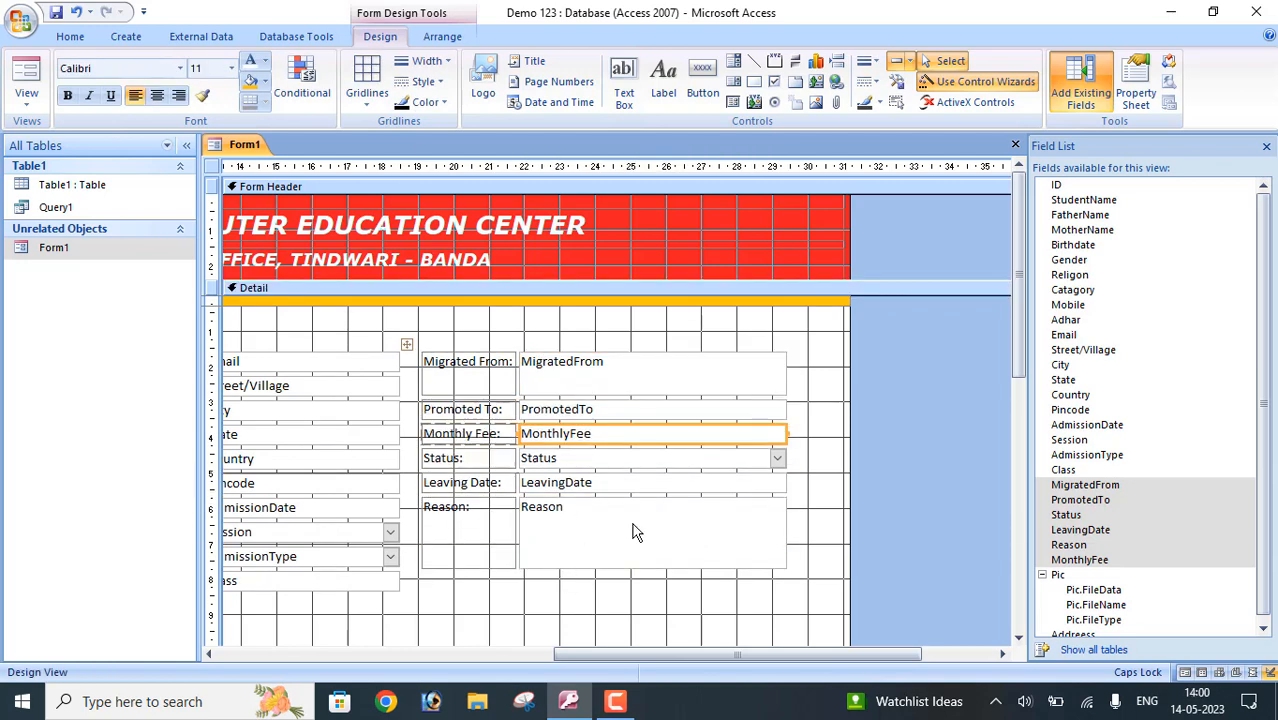
Step: Increase the height of the Migrated From box to about 1.9 cm so the third group ends level with the Class row
{"action": "left_click", "coordinate": [619, 380]}
{"action": "key", "text": "shift+Down"}
{"action": "key", "text": "shift+Down"}
{"action": "key", "text": "shift+Down"}
{"action": "key", "text": "shift+Down"}
{"action": "key", "text": "shift+Down"}
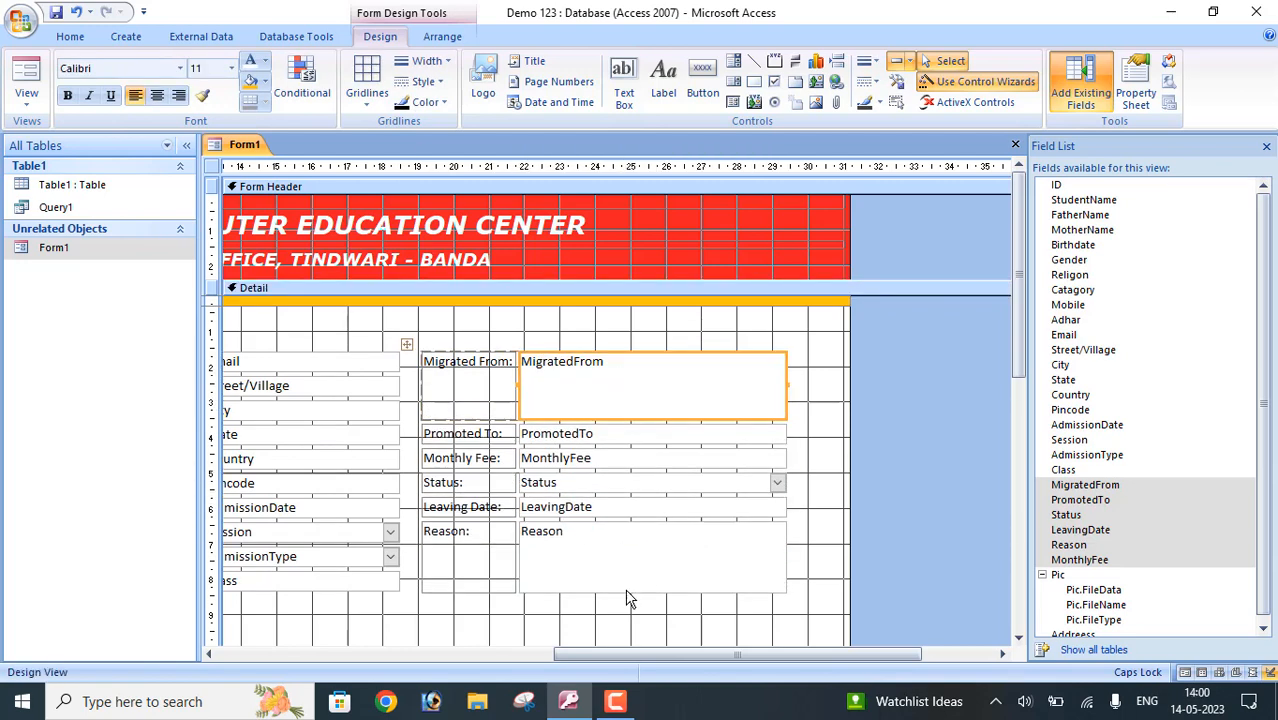
{"action": "left_click", "coordinate": [771, 610]}
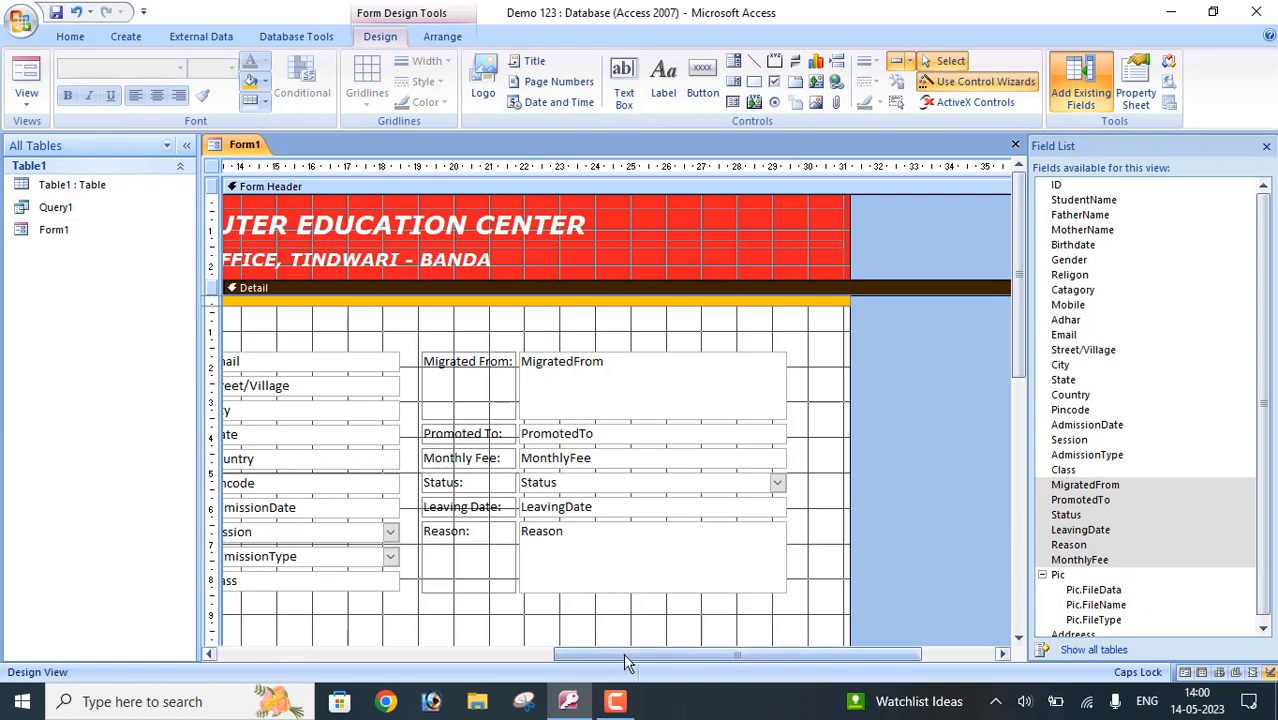
Step: Widen the input boxes of the ID-to-Adhar group slightly, narrowing the gap to the second group
{"action": "left_click_drag", "start_coordinate": [623, 653], "coordinate": [285, 649]}
{"action": "left_click", "coordinate": [410, 505]}
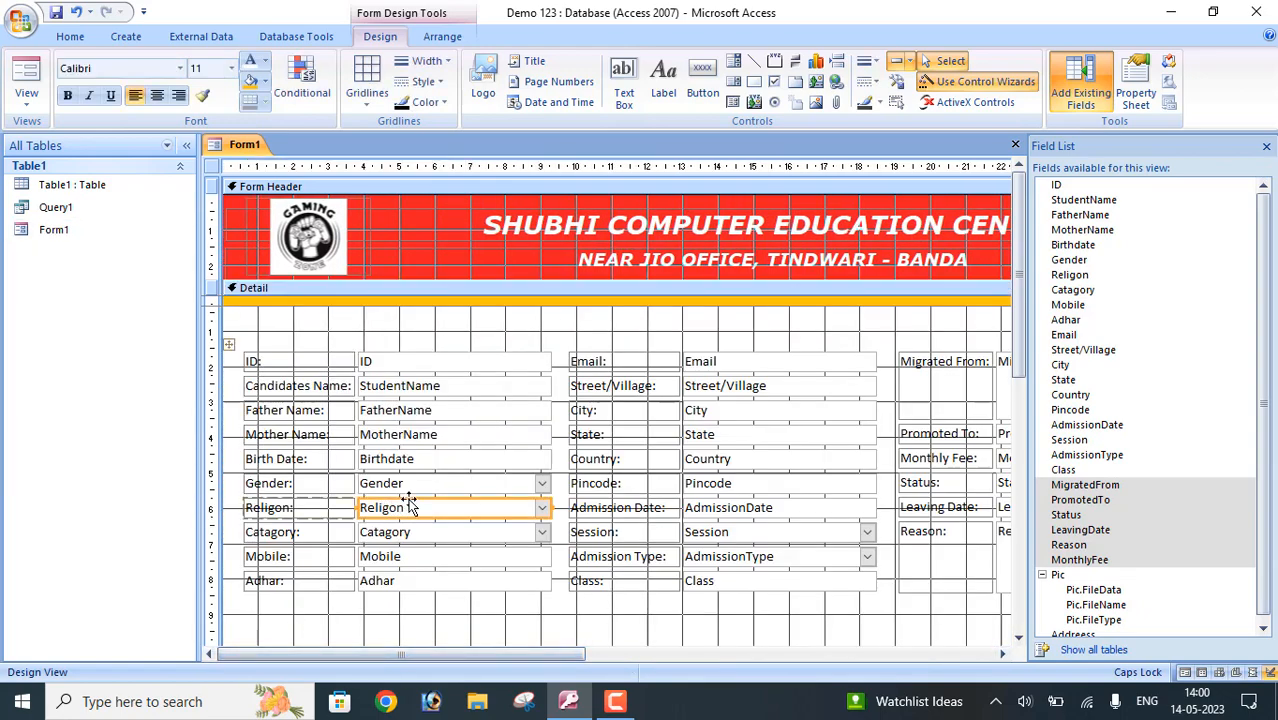
{"action": "key", "text": "shift+Right"}
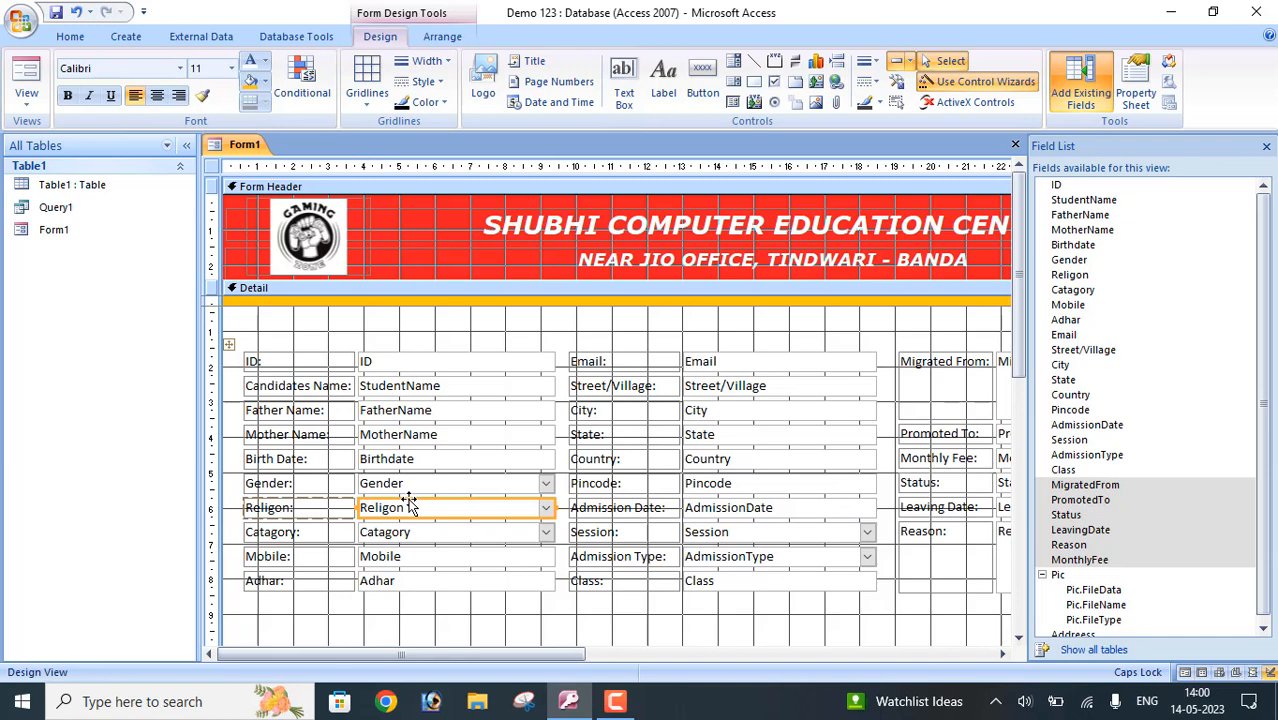
{"action": "left_click", "coordinate": [403, 330]}
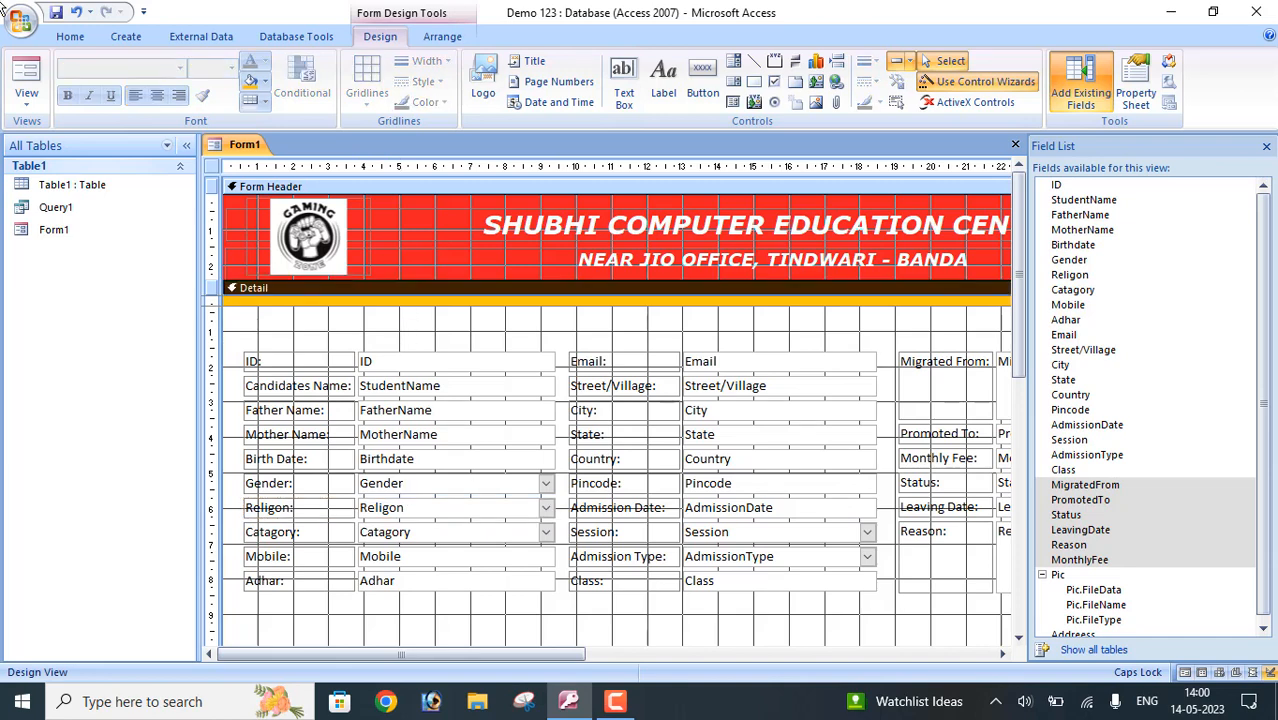
Step: Close the form design, open Form1 in Form View to examine its three field columns, and close it
{"action": "right_click", "coordinate": [220, 147]}
{"action": "left_click", "coordinate": [262, 181]}
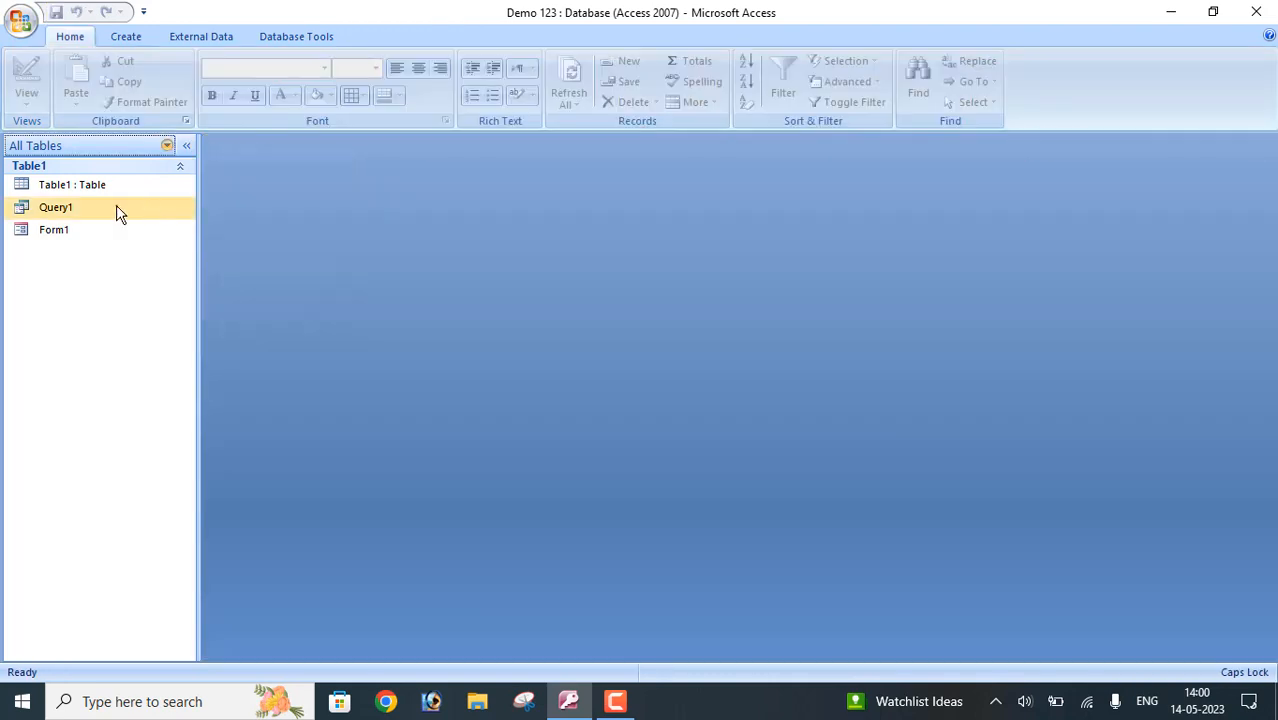
{"action": "right_click", "coordinate": [80, 238]}
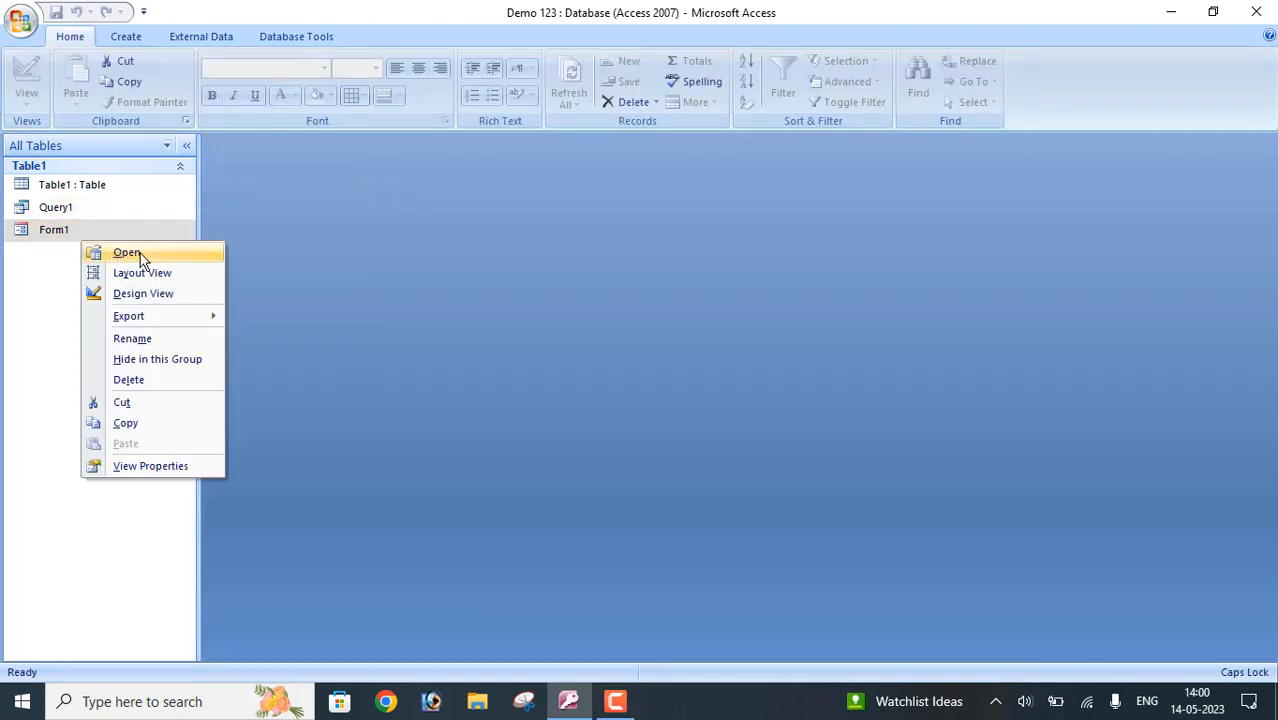
{"action": "left_click", "coordinate": [127, 253]}
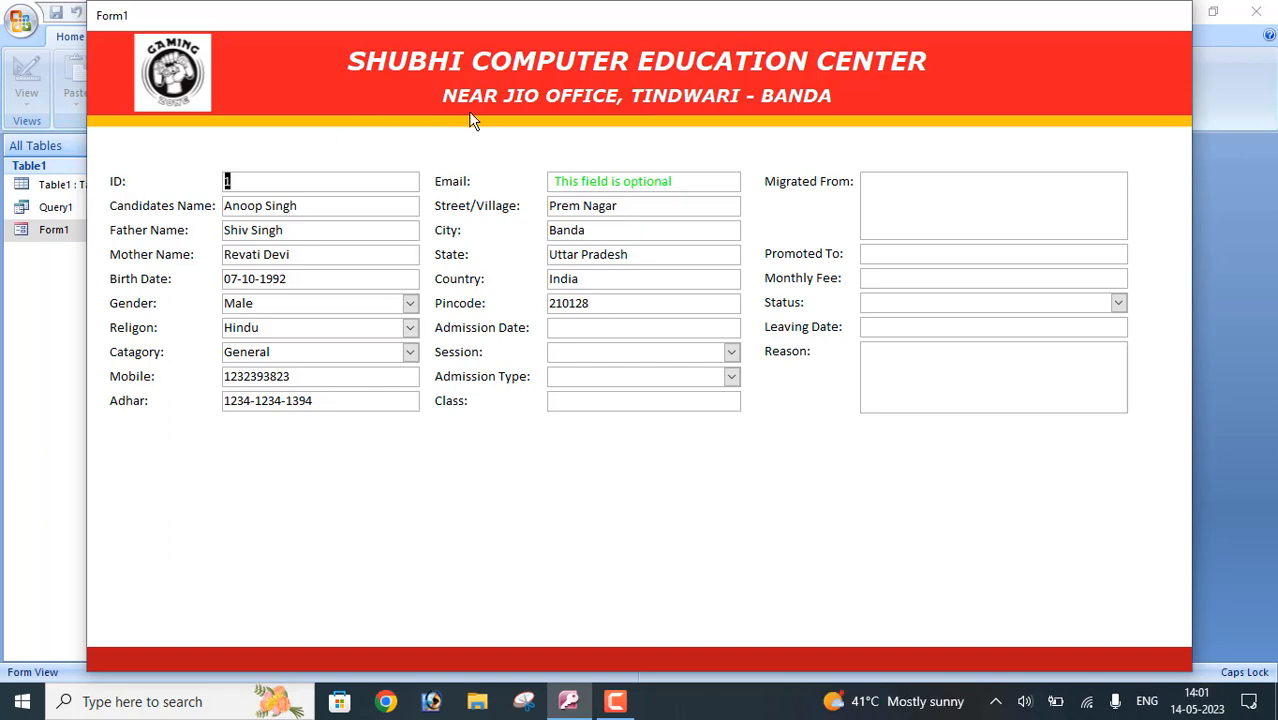
{"action": "right_click", "coordinate": [885, 525]}
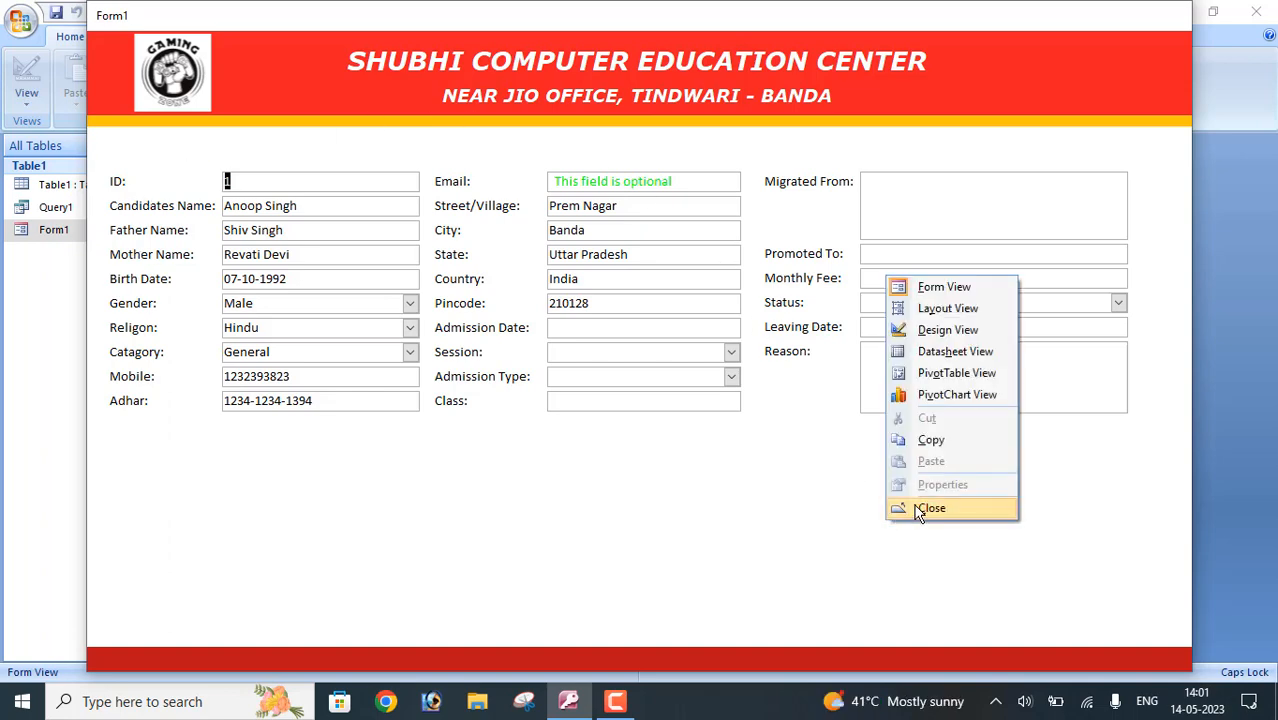
{"action": "left_click", "coordinate": [925, 509]}
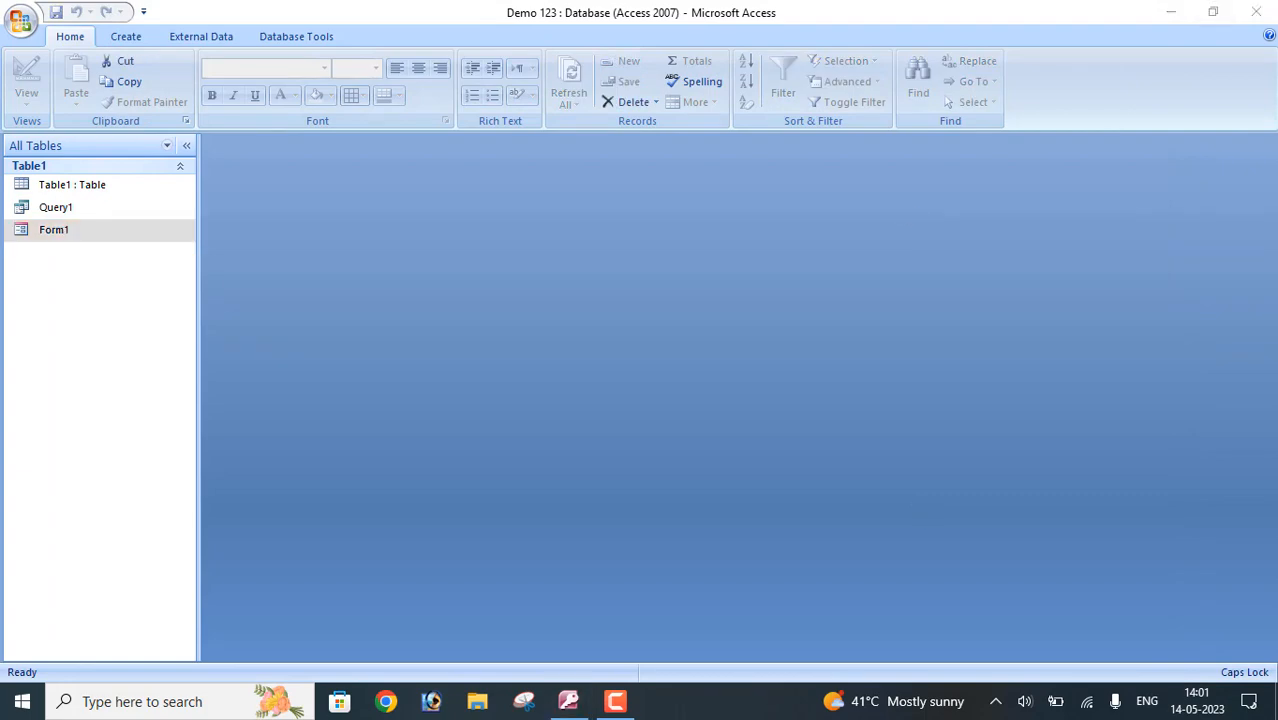